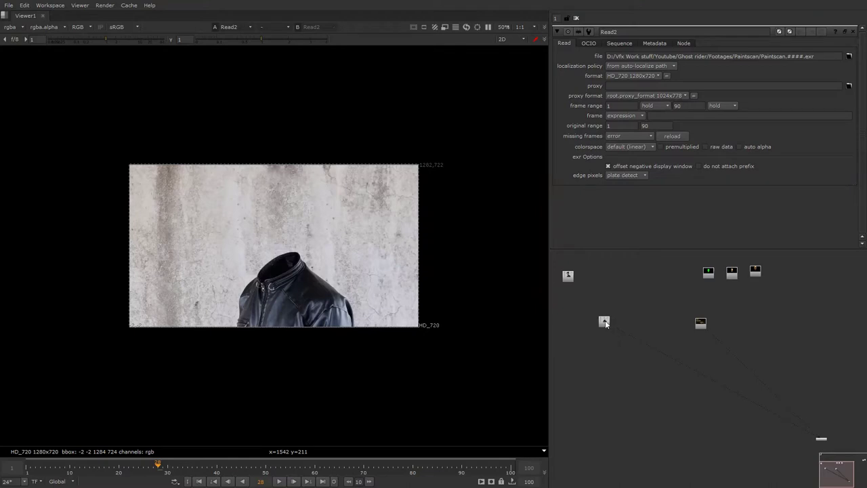
- Preview the jacket and person plates in the Viewer, ending on the headless jacket plate
{"action": "left_click", "coordinate": [604, 321]}
{"action": "left_click_drag", "start_coordinate": [605, 324], "coordinate": [630, 322]}
{"action": "key", "text": "1"}
{"action": "left_click_drag", "start_coordinate": [579, 286], "coordinate": [589, 331]}
{"action": "key", "text": "1"}
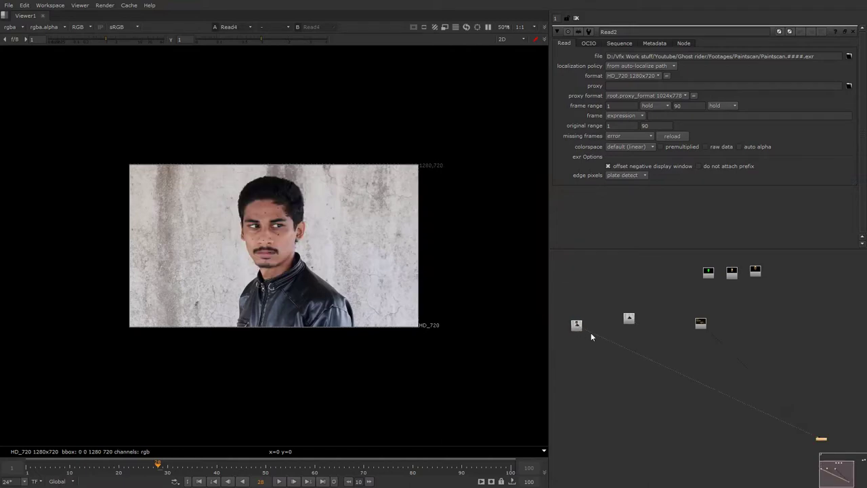
{"action": "scroll", "coordinate": [629, 324], "scroll_direction": "up", "scroll_amount": 2}
{"action": "key", "text": "1"}
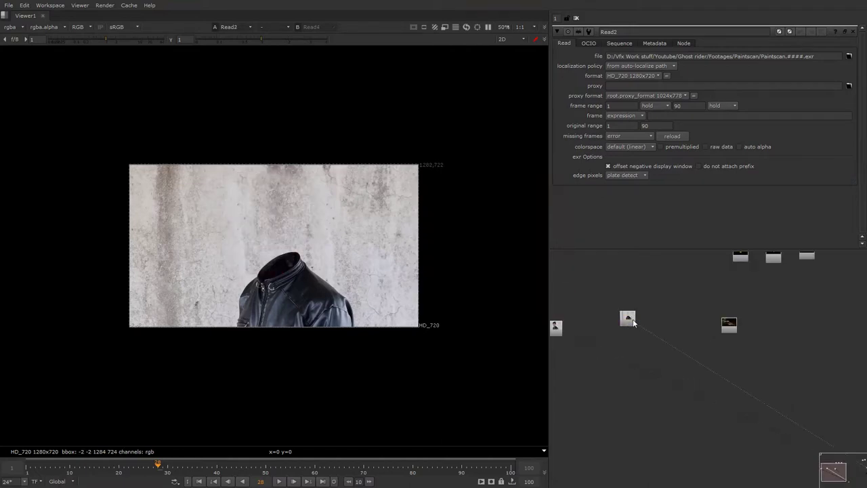
- In Project Settings, end the frame range at 90 with HD_720 1280x720 format
{"action": "key", "text": "s"}
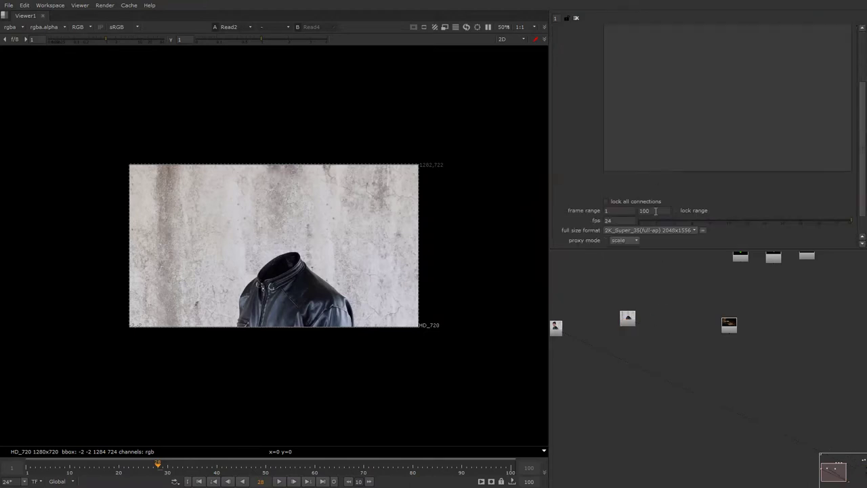
{"action": "type", "text": "90"}
{"action": "key", "text": "Return"}
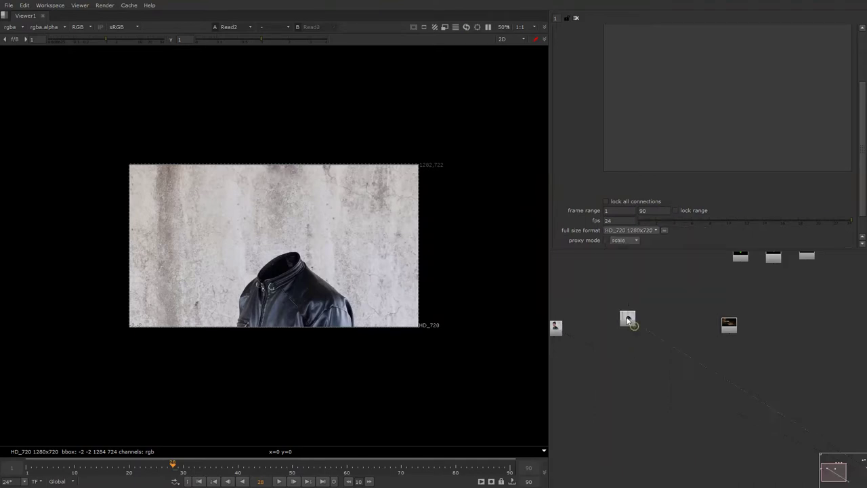
- View the plain skull, flaming skull and skull colour matte renders in turn
{"action": "left_click", "coordinate": [629, 318]}
{"action": "right_click", "coordinate": [404, 216]}
{"action": "left_click", "coordinate": [383, 240]}
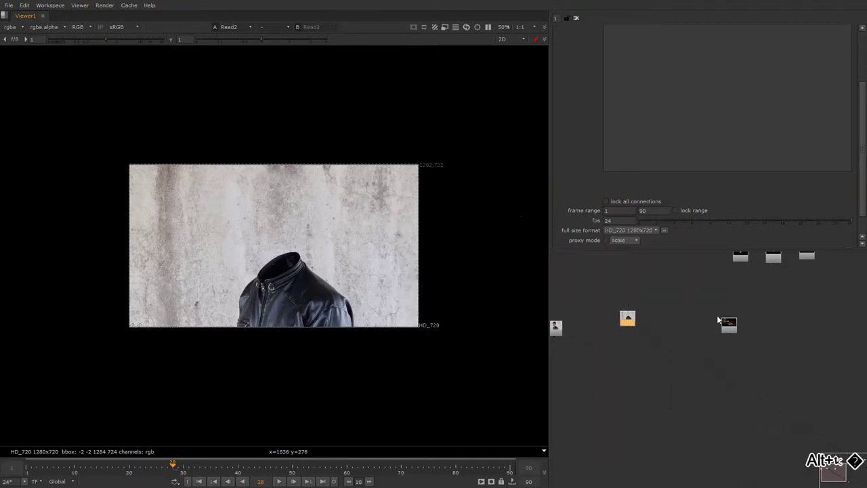
{"action": "left_click_drag", "start_coordinate": [720, 323], "coordinate": [710, 348], "text": "alt"}
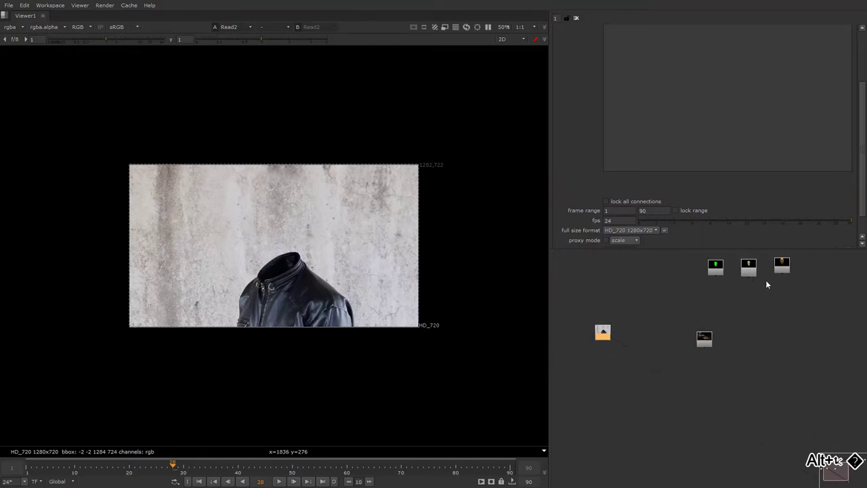
{"action": "left_click", "coordinate": [748, 266]}
{"action": "key", "text": "1"}
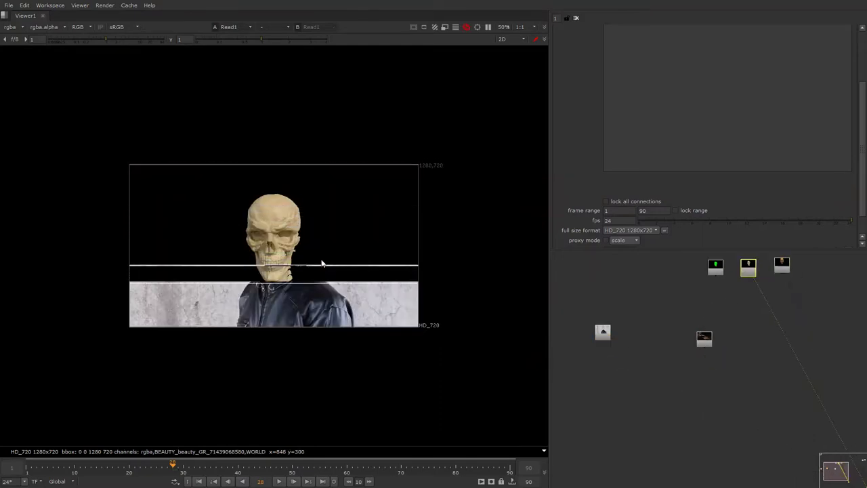
{"action": "key", "text": "2"}
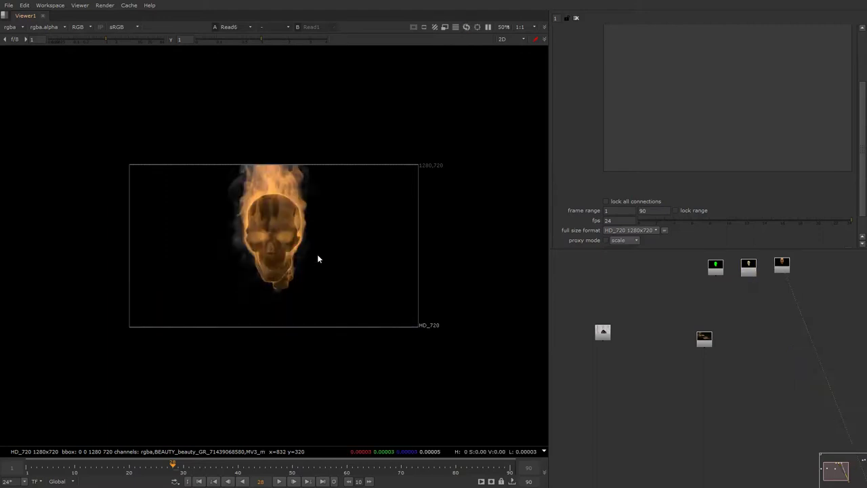
{"action": "key", "text": "1"}
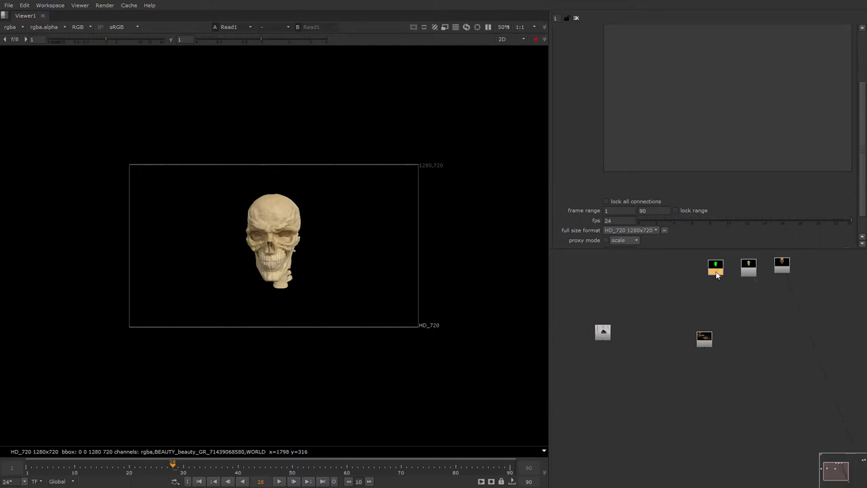
{"action": "key", "text": "1"}
- Return the Viewer to the headless jacket plate and survey the whole node graph
{"action": "mouse_move", "coordinate": [620, 302]}
{"action": "left_mouse_down", "text": "alt"}
{"action": "mouse_move", "coordinate": [647, 310]}
{"action": "mouse_move", "coordinate": [741, 298]}
{"action": "mouse_move", "coordinate": [726, 303]}
{"action": "left_mouse_up", "text": "alt"}
{"action": "scroll", "coordinate": [739, 293], "scroll_direction": "down", "scroll_amount": 5}
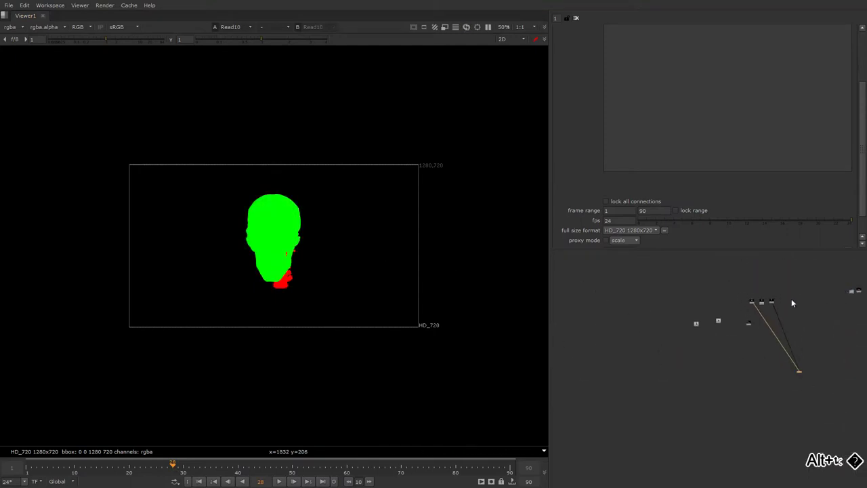
{"action": "scroll", "coordinate": [695, 321], "scroll_direction": "up", "scroll_amount": 4}
{"action": "scroll", "coordinate": [721, 319], "scroll_direction": "up", "scroll_amount": 4}
{"action": "key", "text": "1"}
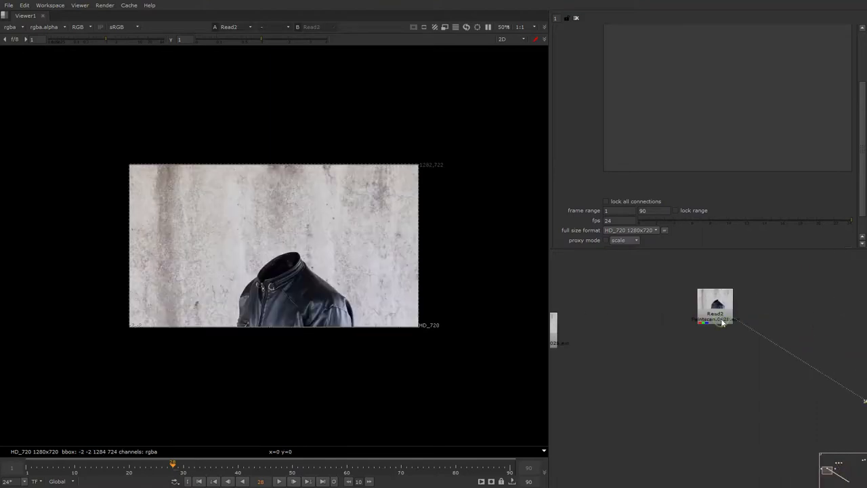
{"action": "scroll", "coordinate": [697, 329], "scroll_direction": "down", "scroll_amount": 2}
{"action": "scroll", "coordinate": [672, 338], "scroll_direction": "down", "scroll_amount": 2}
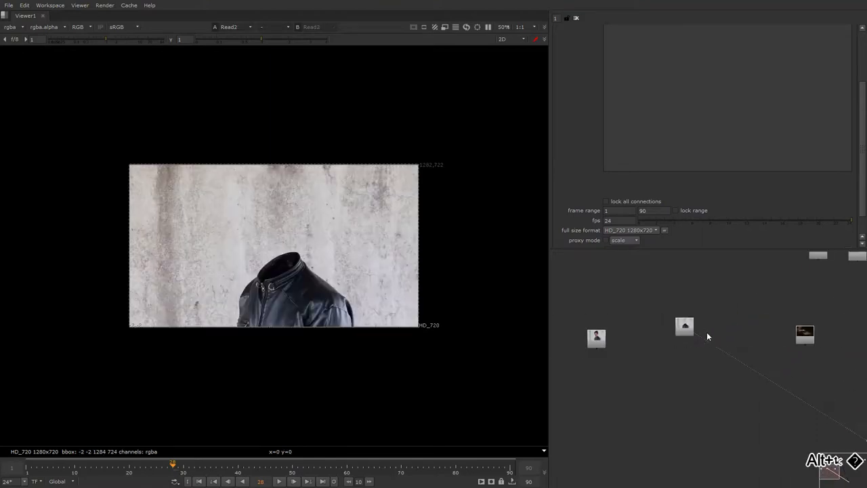
{"action": "mouse_move", "coordinate": [726, 318]}
{"action": "left_mouse_down", "text": "alt"}
{"action": "mouse_move", "coordinate": [736, 336]}
{"action": "mouse_move", "coordinate": [719, 329]}
{"action": "mouse_move", "coordinate": [758, 338]}
{"action": "left_mouse_up", "text": "alt"}
{"action": "mouse_move", "coordinate": [758, 338]}
{"action": "middle_mouse_down", "text": "alt"}
{"action": "mouse_move", "coordinate": [735, 348]}
{"action": "mouse_move", "coordinate": [718, 340]}
{"action": "middle_mouse_up", "text": "alt"}
{"action": "left_click_drag", "start_coordinate": [718, 339], "coordinate": [665, 331], "text": "alt"}
{"action": "mouse_move", "coordinate": [665, 330]}
{"action": "middle_mouse_down", "text": "alt"}
{"action": "mouse_move", "coordinate": [685, 335]}
{"action": "mouse_move", "coordinate": [650, 342]}
{"action": "middle_mouse_up", "text": "alt"}
{"action": "scroll", "coordinate": [630, 339], "scroll_direction": "up", "scroll_amount": 2}
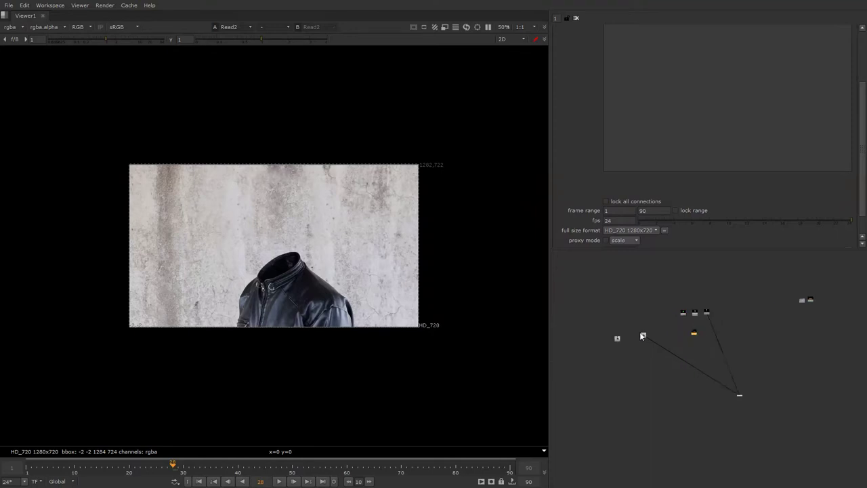
{"action": "scroll", "coordinate": [665, 353], "scroll_direction": "up", "scroll_amount": 5}
- Open the jacket plate's read settings and play through its footage
{"action": "double_click", "coordinate": [662, 347]}
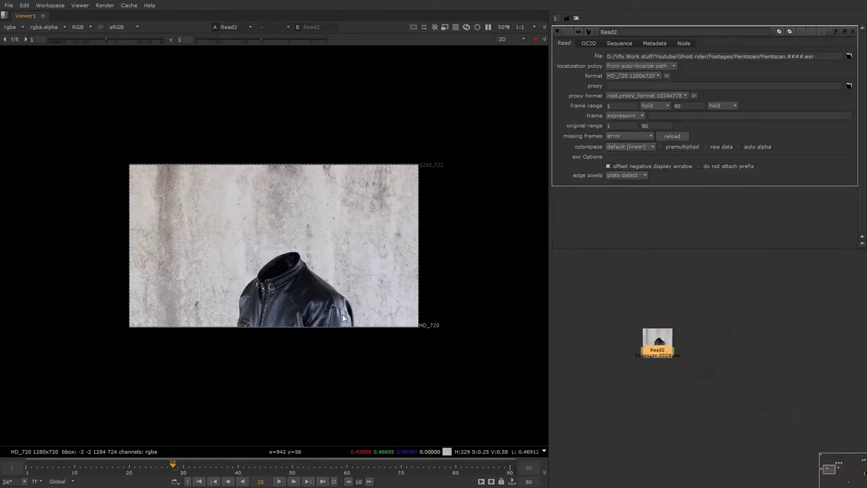
{"action": "key", "text": "l"}
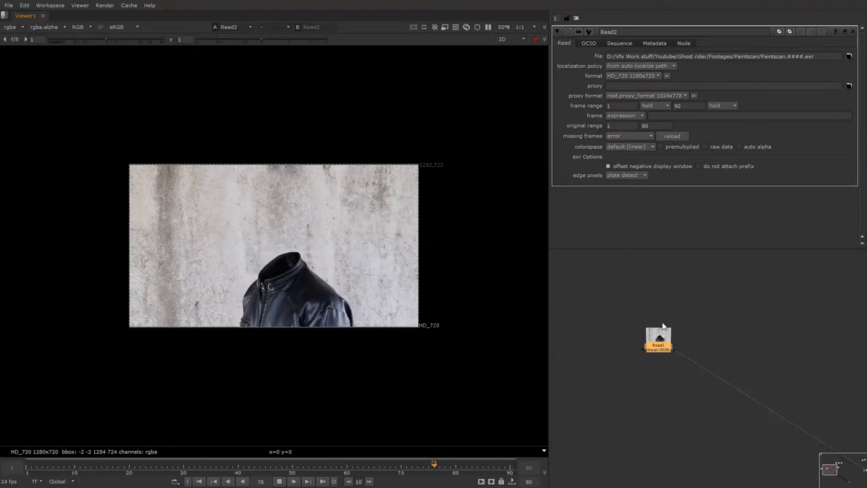
{"action": "scroll", "coordinate": [661, 318], "scroll_direction": "down", "scroll_amount": 2}
{"action": "key", "text": "k"}
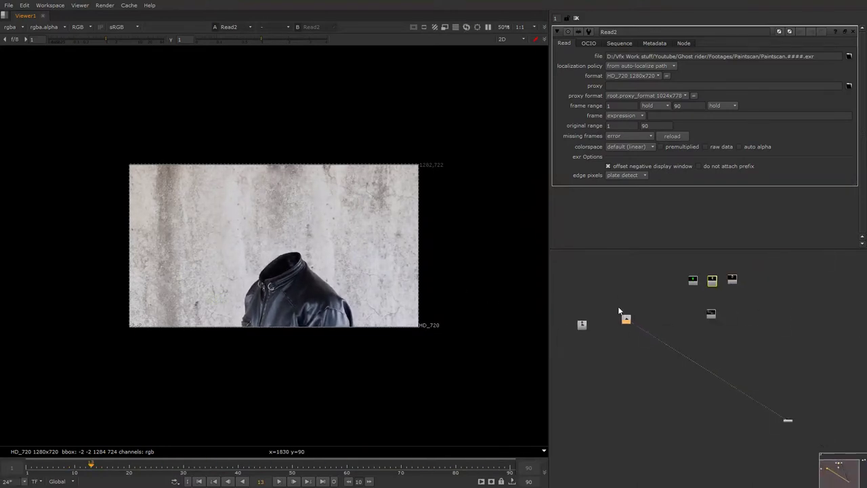
{"action": "middle_click_drag", "start_coordinate": [623, 314], "coordinate": [643, 326], "text": "alt"}
{"action": "scroll", "coordinate": [627, 330], "scroll_direction": "up", "scroll_amount": 2}
- Merge the skull render as A over the jacket plate and view the result
{"action": "key", "text": "m"}
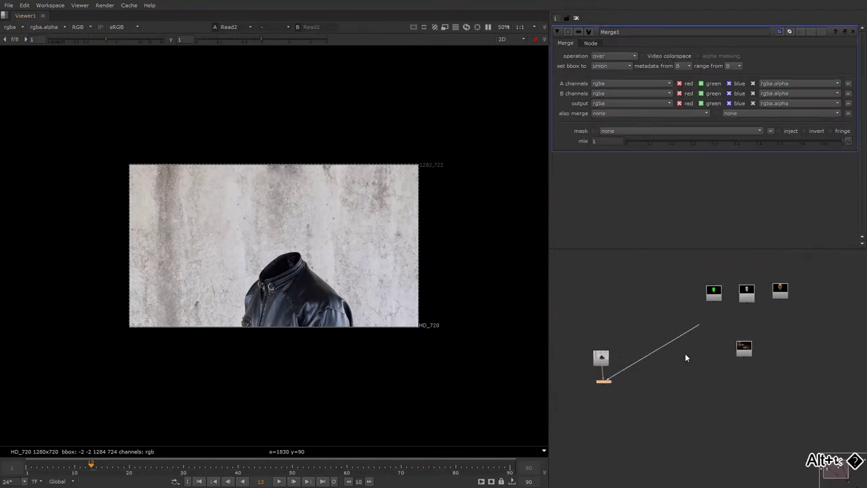
{"action": "left_click_drag", "start_coordinate": [628, 332], "coordinate": [730, 306]}
{"action": "left_click", "coordinate": [602, 369]}
{"action": "key", "text": "1"}
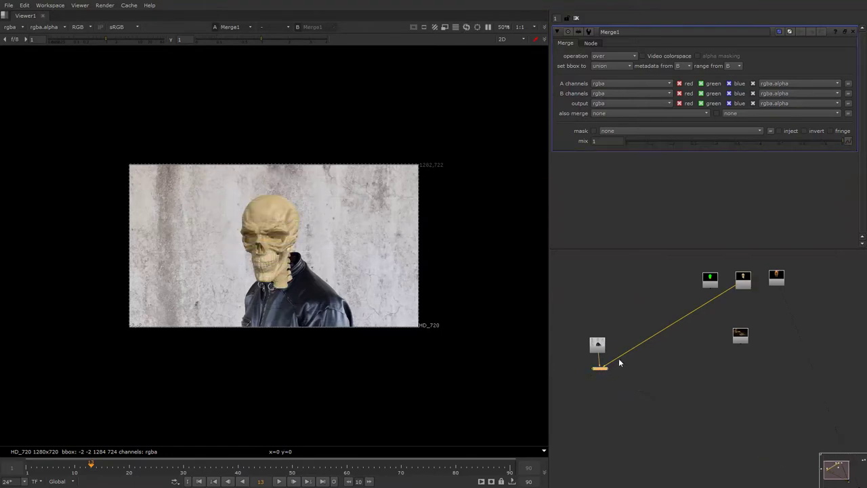
{"action": "left_click", "coordinate": [635, 316]}
- Add a second Merge with the fire render as A, using the screen operation
{"action": "key", "text": "m"}
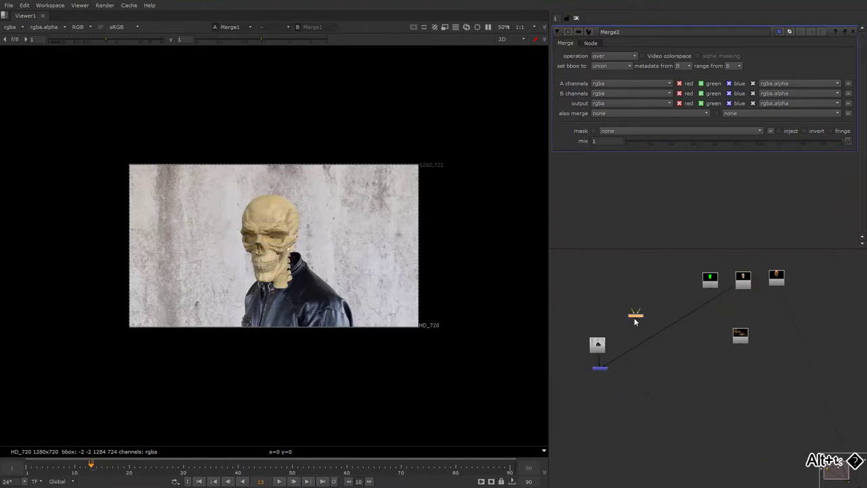
{"action": "mouse_move", "coordinate": [650, 332]}
{"action": "left_mouse_down"}
{"action": "mouse_move", "coordinate": [776, 283]}
{"action": "mouse_move", "coordinate": [633, 298]}
{"action": "left_mouse_up"}
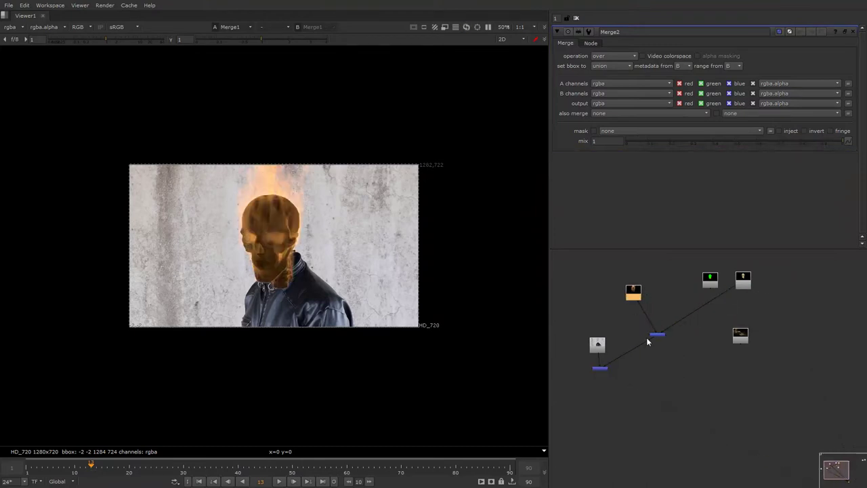
{"action": "left_click", "coordinate": [657, 335]}
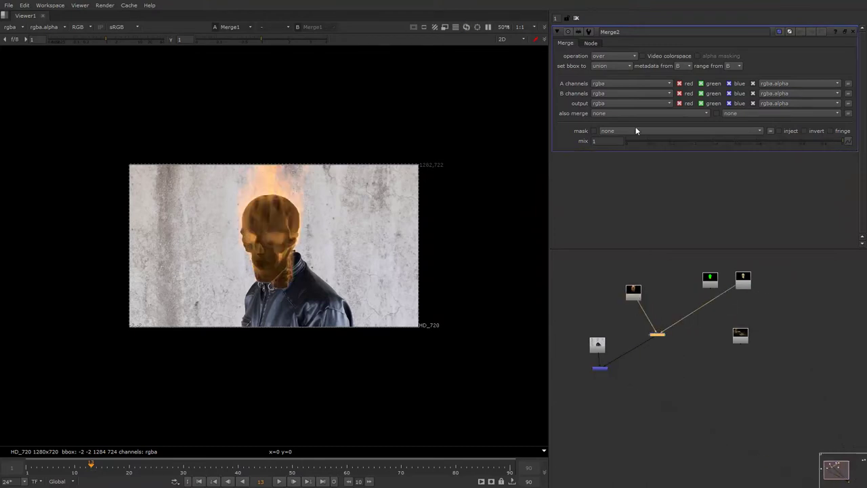
{"action": "left_click", "coordinate": [616, 56]}
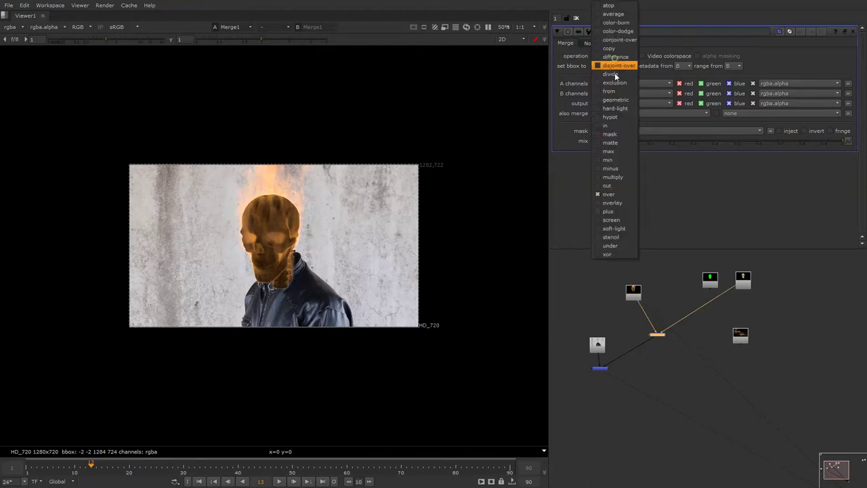
{"action": "left_click", "coordinate": [623, 217]}
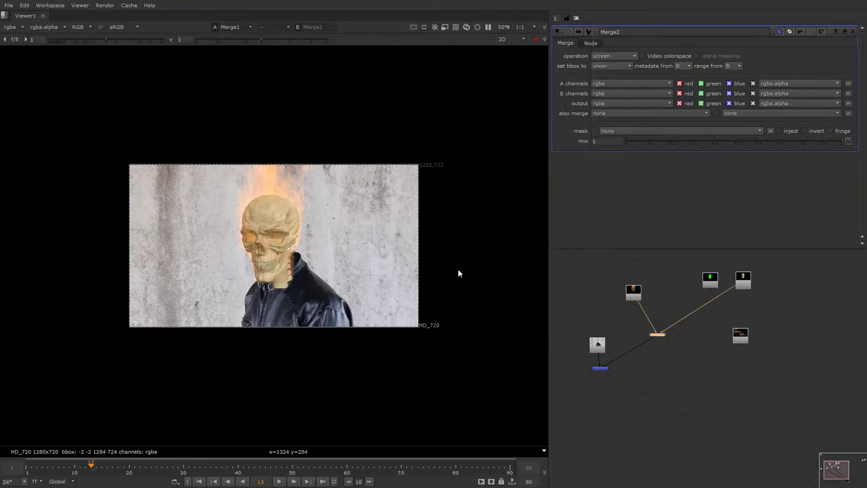
- Tidy the graph, moving the matte node left and the moon background read down-right
{"action": "left_click_drag", "start_coordinate": [710, 278], "coordinate": [601, 287]}
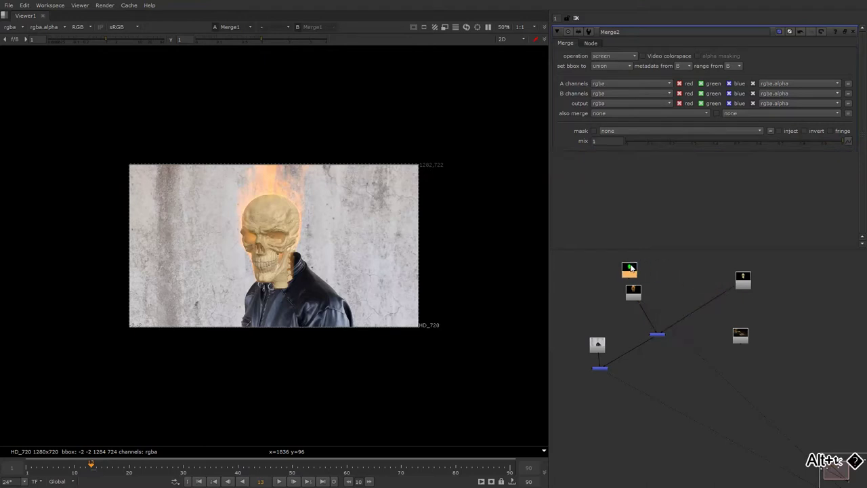
{"action": "left_click_drag", "start_coordinate": [605, 335], "coordinate": [649, 308], "text": "alt"}
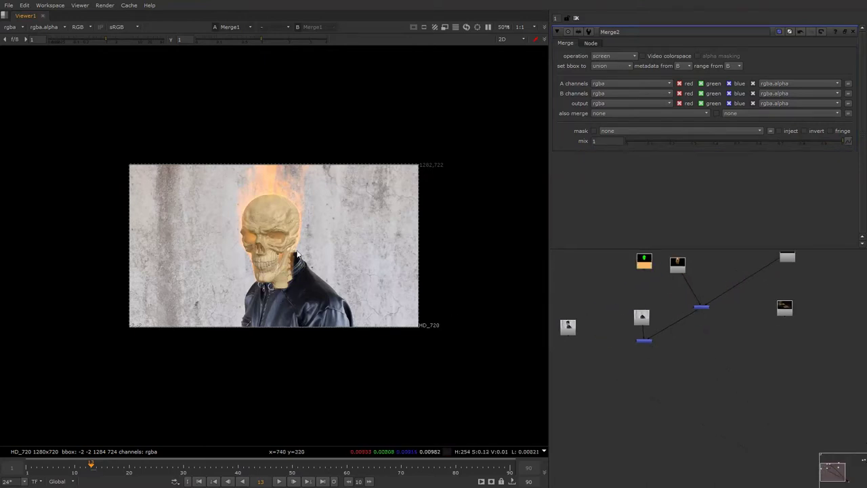
{"action": "left_click_drag", "start_coordinate": [608, 298], "coordinate": [580, 308], "text": "alt"}
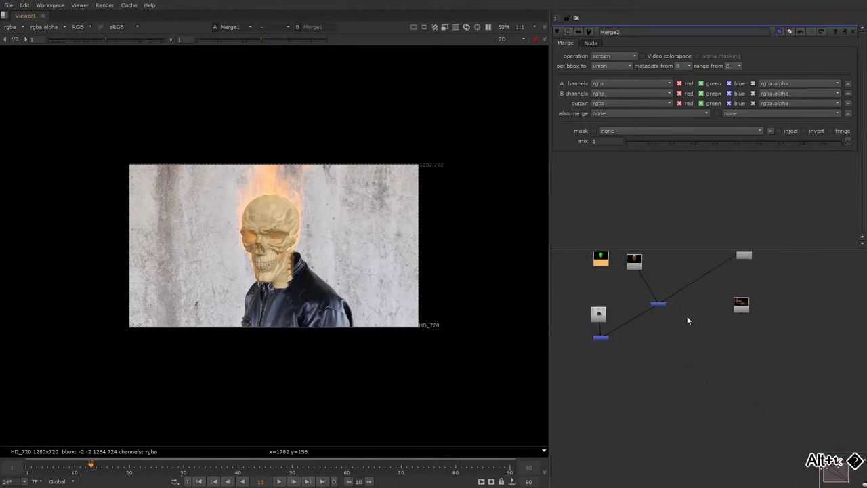
{"action": "left_click_drag", "start_coordinate": [740, 310], "coordinate": [761, 331]}
- View the moon cloud plate and add a Reformat node after its Read
{"action": "key", "text": "1"}
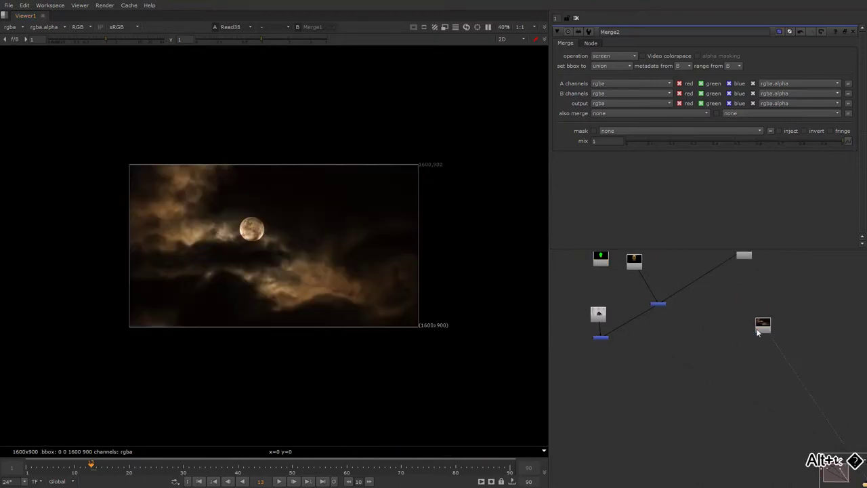
{"action": "double_click", "coordinate": [763, 326]}
{"action": "key", "text": "Tab"}
{"action": "type", "text": "Reformat"}
{"action": "key", "text": "Return"}
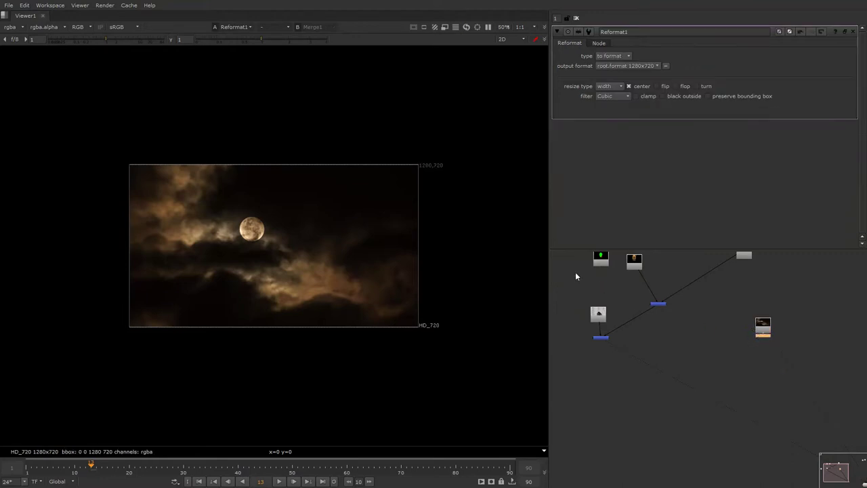
{"action": "left_click_drag", "start_coordinate": [712, 321], "coordinate": [679, 310], "text": "alt"}
{"action": "scroll", "coordinate": [680, 309], "scroll_direction": "up", "scroll_amount": 3}
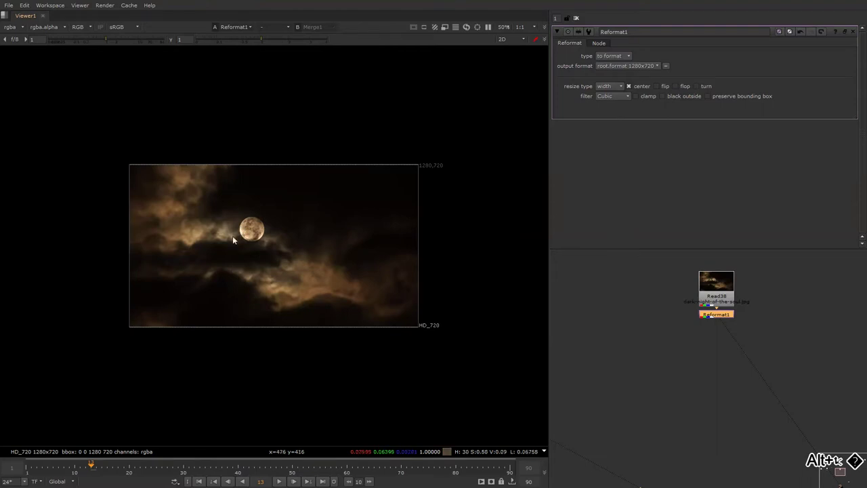
{"action": "left_click_drag", "start_coordinate": [798, 303], "coordinate": [757, 296], "text": "alt"}
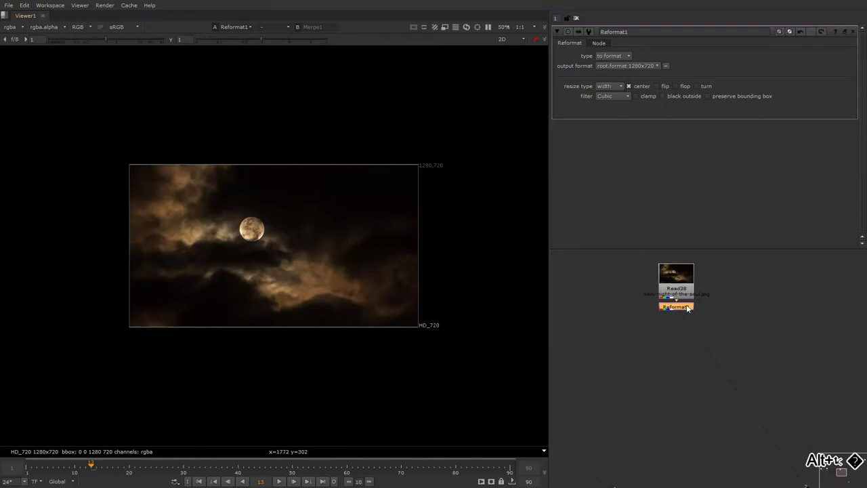
- Add a Transform under the Reformat with a new Roto node as its mask
{"action": "key", "text": "Tab"}
{"action": "type", "text": "tra"}
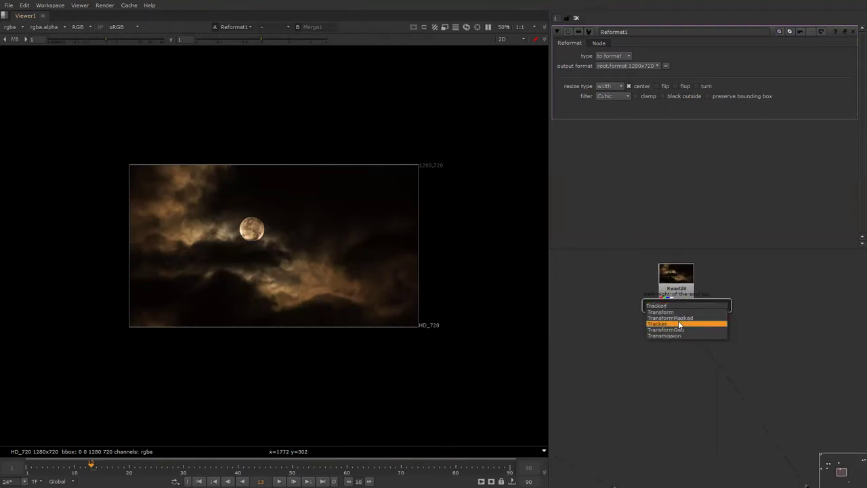
{"action": "left_click", "coordinate": [679, 313]}
{"action": "left_click", "coordinate": [766, 349]}
{"action": "key", "text": "o"}
{"action": "left_click_drag", "start_coordinate": [732, 354], "coordinate": [765, 353]}
- Draw a smooth closed Bezier shape around the moon in the Roto
{"action": "right_click", "coordinate": [332, 225]}
{"action": "left_click", "coordinate": [213, 202]}
{"action": "scroll", "coordinate": [237, 227], "scroll_direction": "up", "scroll_amount": 1}
{"action": "key", "text": "ctrl+z"}
{"action": "left_click", "coordinate": [239, 212]}
{"action": "left_click", "coordinate": [271, 212]}
{"action": "left_click", "coordinate": [277, 227]}
{"action": "left_click", "coordinate": [261, 245]}
{"action": "left_click", "coordinate": [234, 230]}
{"action": "left_click", "coordinate": [239, 212]}
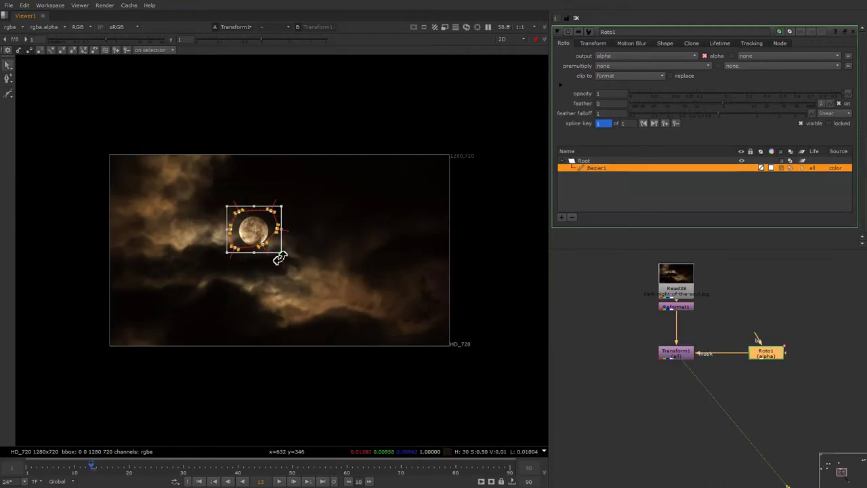
{"action": "key", "text": "z"}
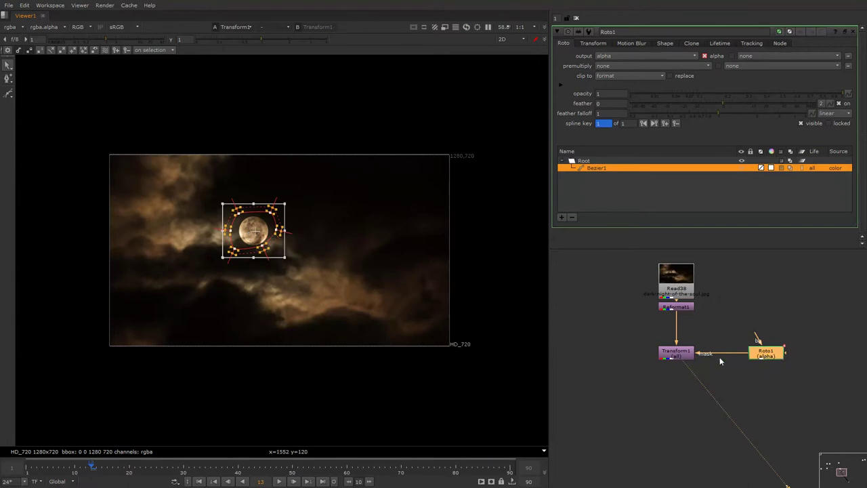
- Set the Transform's translate x to -165 to shift the sky copy left
{"action": "double_click", "coordinate": [676, 352]}
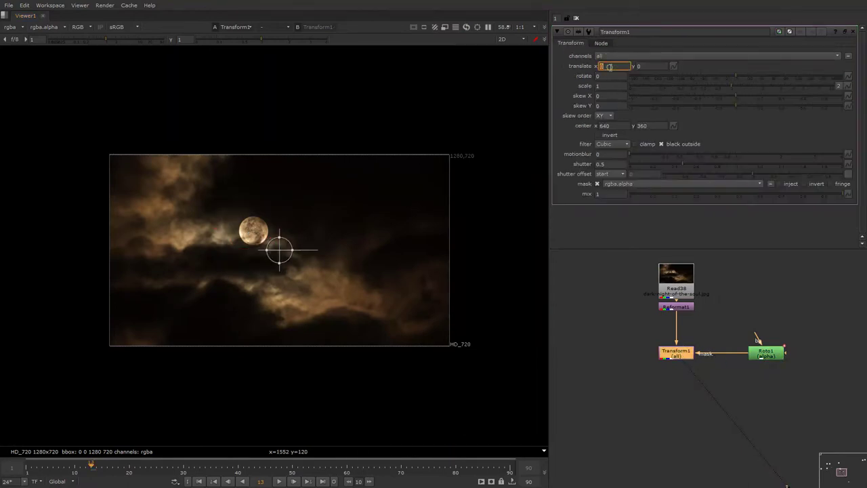
{"action": "type", "text": "-10"}
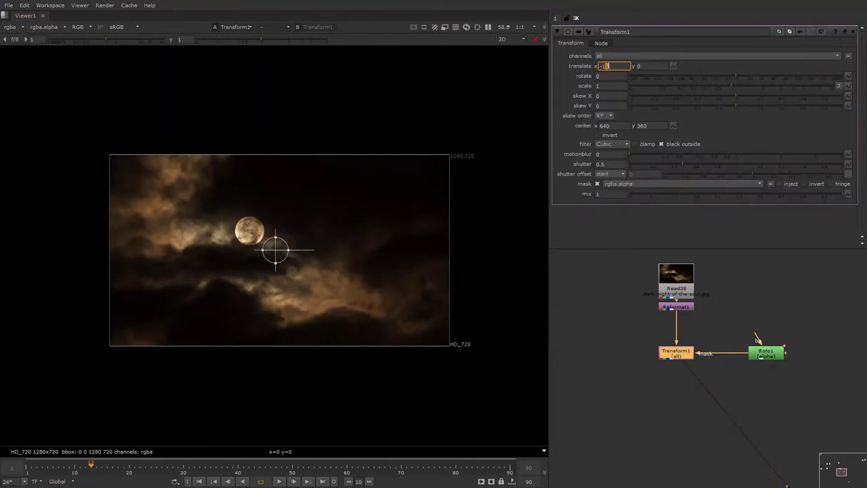
{"action": "key", "text": "Down"}
{"action": "key", "text": "Down"}
{"action": "key", "text": "Down"}
{"action": "key", "text": "Down"}
{"action": "key", "text": "Down"}
{"action": "key", "text": "Down"}
{"action": "key", "text": "Down"}
{"action": "key", "text": "Down"}
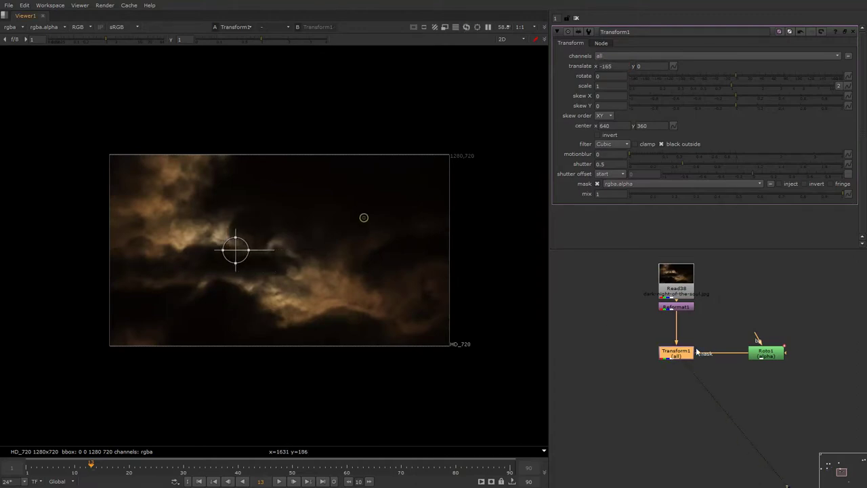
- Add a Blur below the roto mask and compare it on and off
{"action": "left_click", "coordinate": [766, 353]}
{"action": "key", "text": "b"}
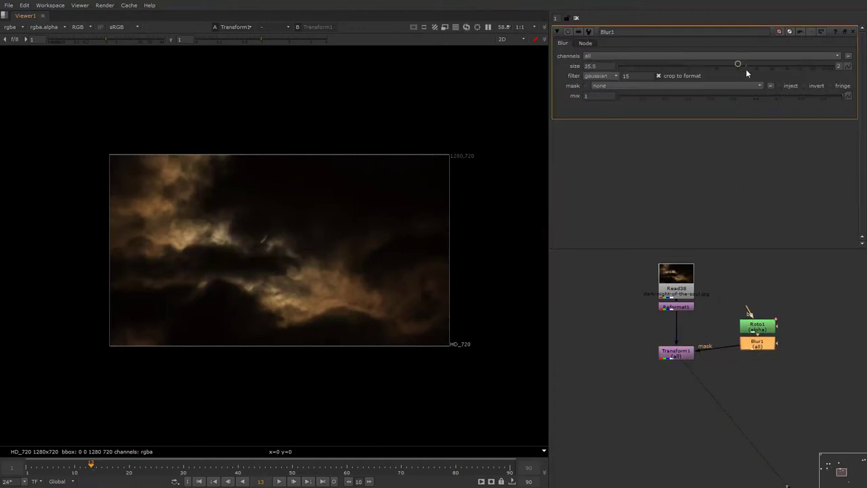
{"action": "left_click_drag", "start_coordinate": [747, 69], "coordinate": [724, 64]}
{"action": "key", "text": "d"}
{"action": "key", "text": "d"}
{"action": "key", "text": "d"}
- Reshape the moon Bezier and pull its feather outward, then hide the roto outline
{"action": "double_click", "coordinate": [754, 327]}
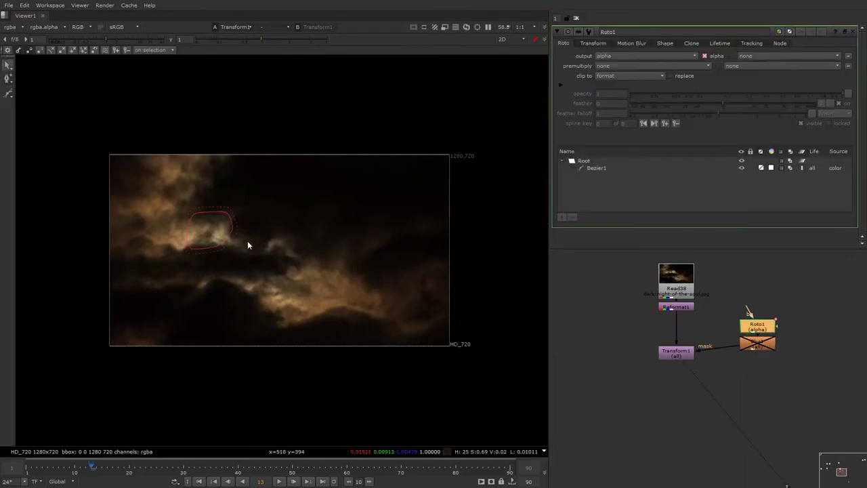
{"action": "left_click", "coordinate": [224, 245]}
{"action": "mouse_move", "coordinate": [220, 247]}
{"action": "left_mouse_down"}
{"action": "mouse_move", "coordinate": [225, 255]}
{"action": "mouse_move", "coordinate": [269, 233]}
{"action": "left_mouse_up"}
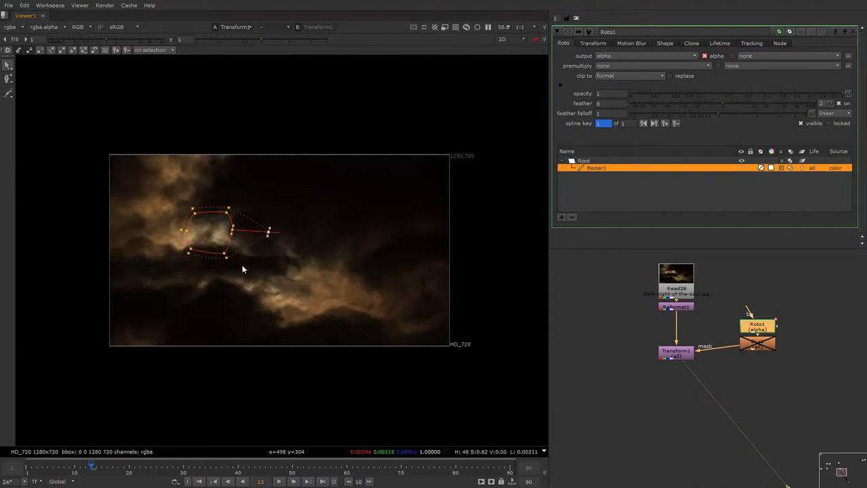
{"action": "left_click_drag", "start_coordinate": [229, 260], "coordinate": [233, 285]}
{"action": "left_click", "coordinate": [187, 252]}
{"action": "left_click_drag", "start_coordinate": [228, 210], "coordinate": [225, 183]}
{"action": "left_click_drag", "start_coordinate": [193, 208], "coordinate": [181, 201]}
{"action": "left_click", "coordinate": [186, 230]}
{"action": "left_click_drag", "start_coordinate": [194, 237], "coordinate": [184, 234]}
{"action": "right_click", "coordinate": [323, 206]}
{"action": "left_click", "coordinate": [335, 215]}
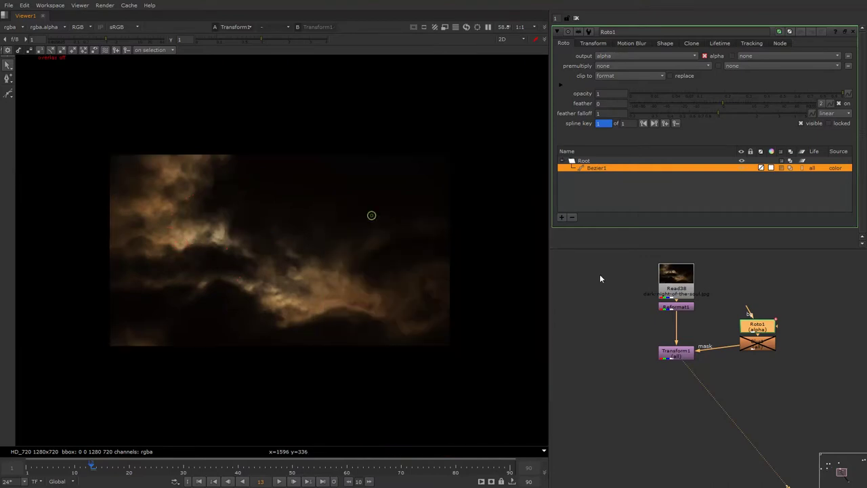
- Set the Transform's translate x to -195 and toggle it to confirm the moon is hidden
{"action": "left_click", "coordinate": [688, 354]}
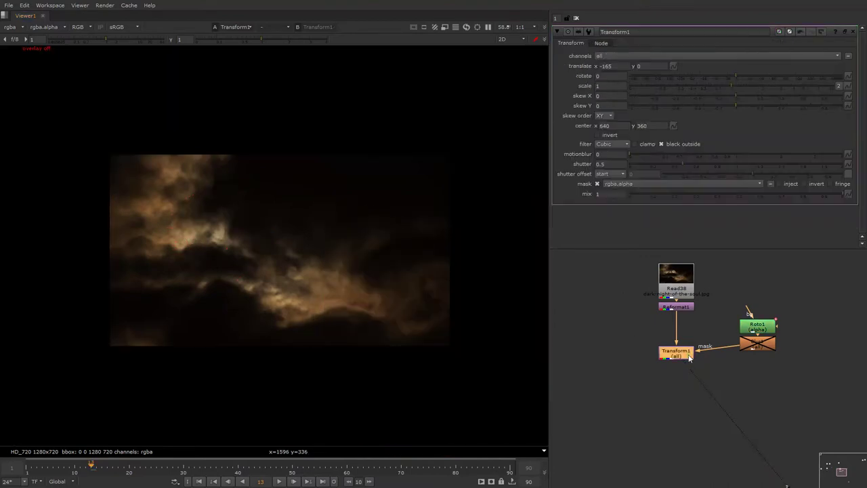
{"action": "double_click", "coordinate": [605, 66]}
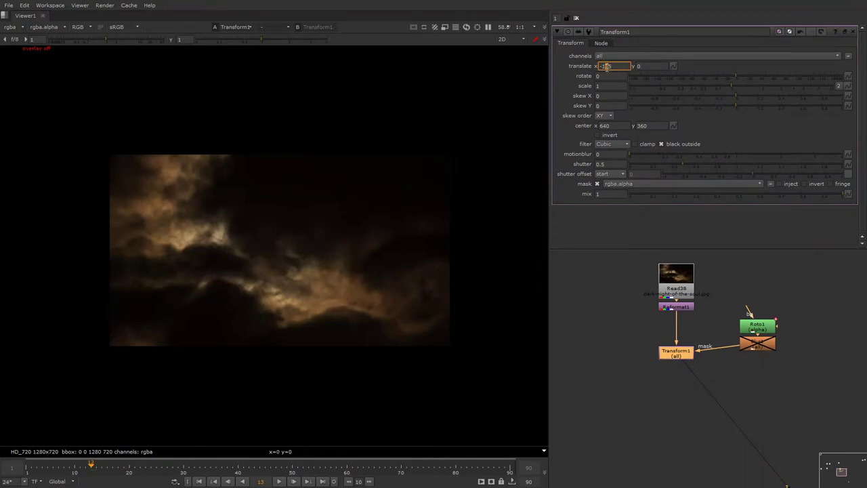
{"action": "right_click", "coordinate": [378, 192]}
{"action": "key", "text": "d"}
{"action": "key", "text": "d"}
{"action": "key", "text": "d"}
{"action": "key", "text": "d"}
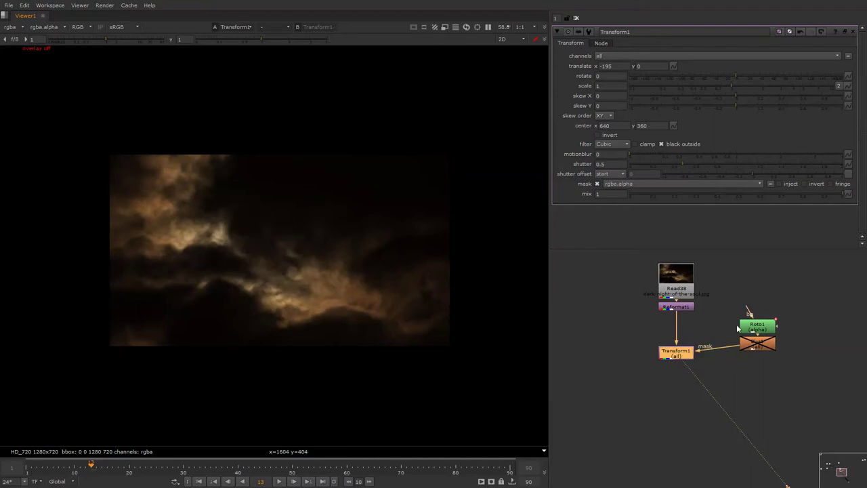
{"action": "left_click", "coordinate": [749, 347]}
{"action": "key", "text": "d"}
- Set the Blur size to 19.4 and bring the jacket plate node into view
{"action": "double_click", "coordinate": [751, 347]}
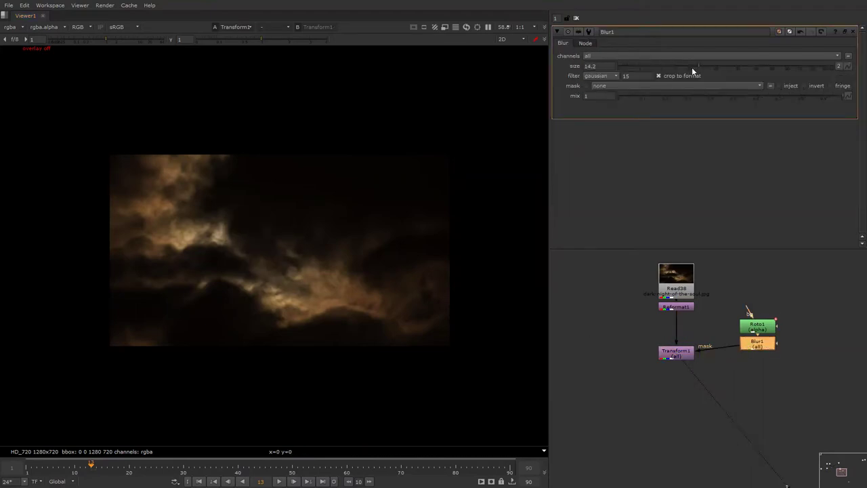
{"action": "left_click", "coordinate": [712, 66]}
{"action": "scroll", "coordinate": [678, 321], "scroll_direction": "down", "scroll_amount": 3}
{"action": "mouse_move", "coordinate": [678, 321]}
{"action": "left_mouse_down", "text": "alt"}
{"action": "mouse_move", "coordinate": [708, 321]}
{"action": "mouse_move", "coordinate": [702, 347]}
{"action": "left_mouse_up", "text": "alt"}
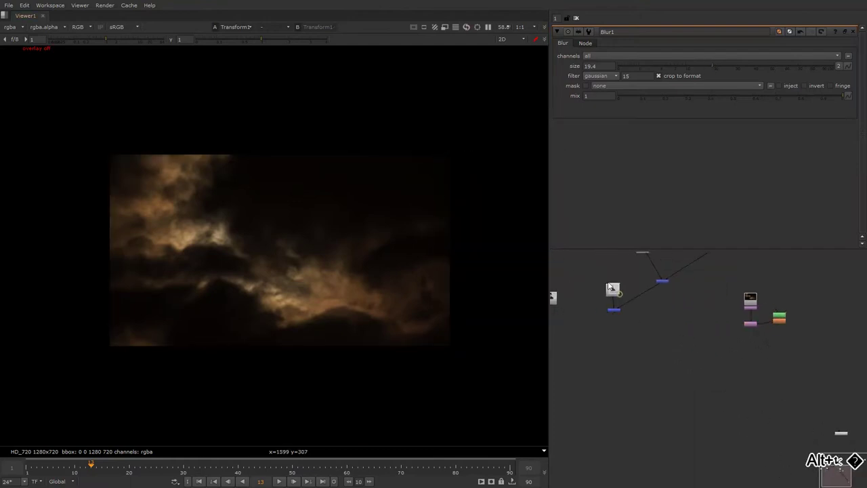
{"action": "mouse_move", "coordinate": [609, 295]}
{"action": "left_mouse_down", "text": "alt"}
{"action": "mouse_move", "coordinate": [656, 321]}
{"action": "mouse_move", "coordinate": [621, 293]}
{"action": "left_mouse_up", "text": "alt"}
- Open the jacket plate's read settings and compare it with the cleaned cloud background
{"action": "key", "text": "1"}
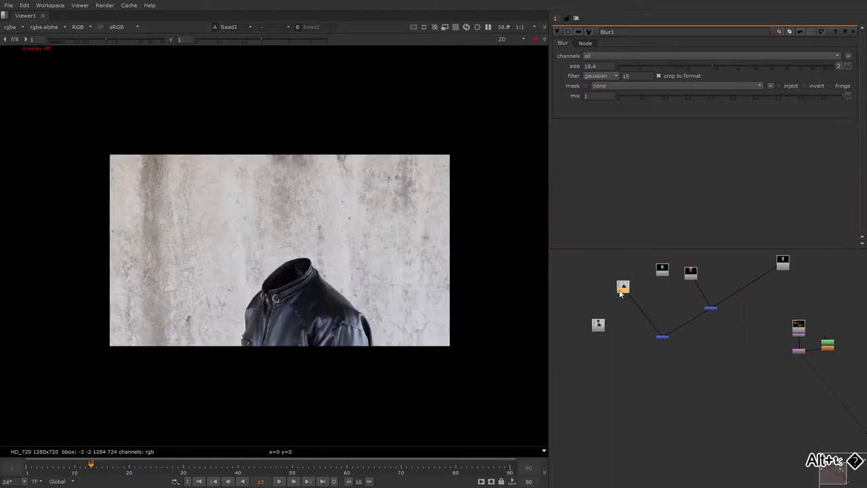
{"action": "double_click", "coordinate": [620, 292]}
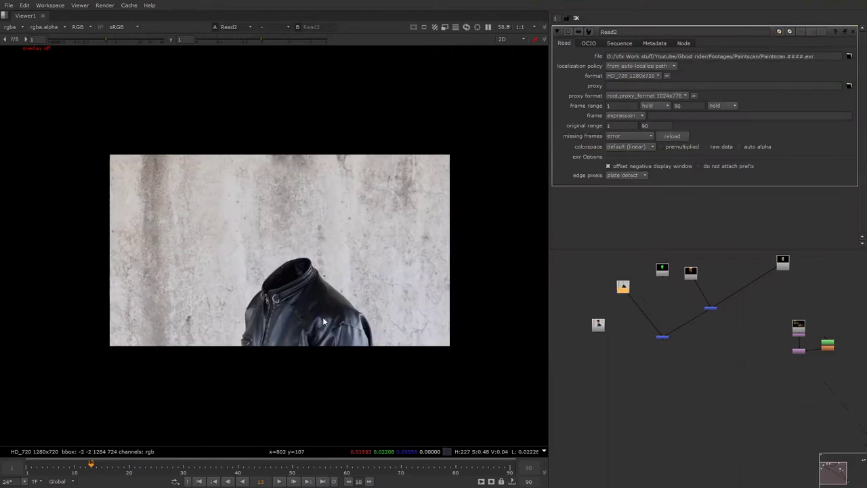
{"action": "scroll", "coordinate": [315, 300], "scroll_direction": "up", "scroll_amount": 3}
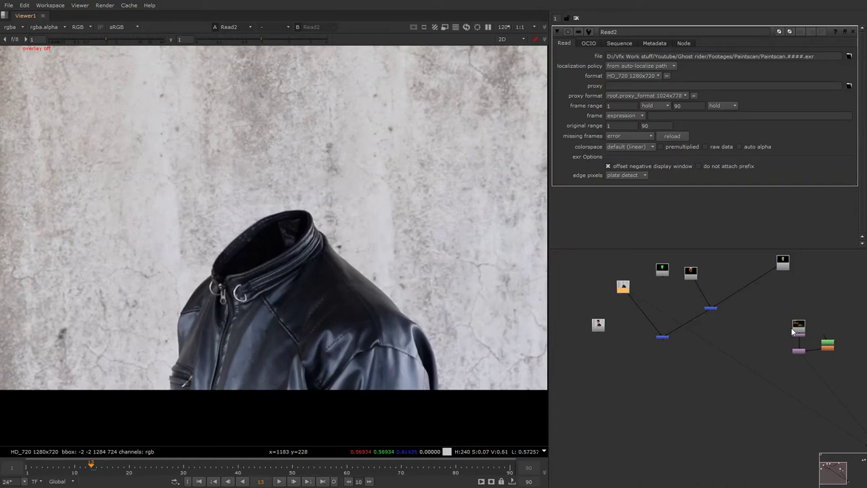
{"action": "left_click", "coordinate": [792, 350]}
{"action": "key", "text": "1"}
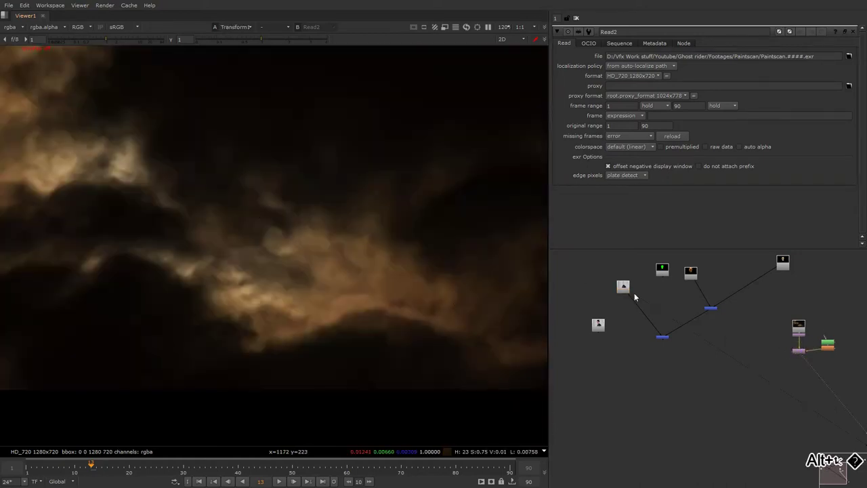
{"action": "left_click_drag", "start_coordinate": [634, 293], "coordinate": [655, 313], "text": "alt"}
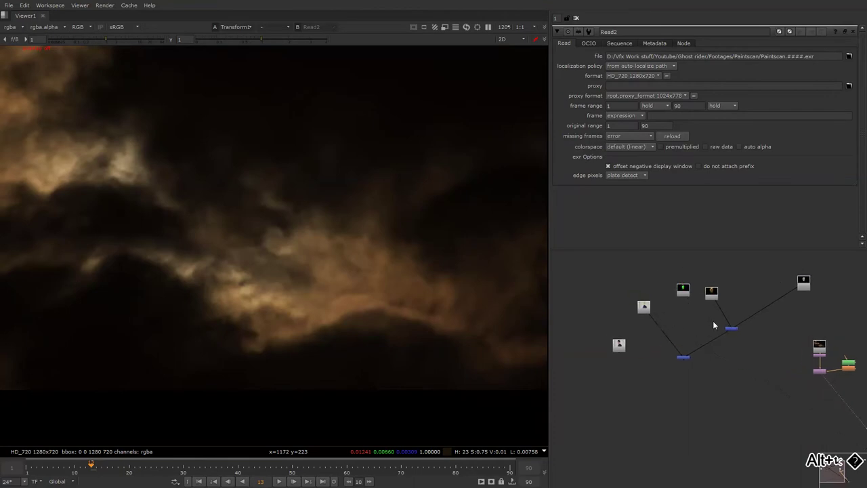
{"action": "scroll", "coordinate": [622, 319], "scroll_direction": "up", "scroll_amount": 3}
{"action": "left_click", "coordinate": [623, 303]}
{"action": "key", "text": "1"}
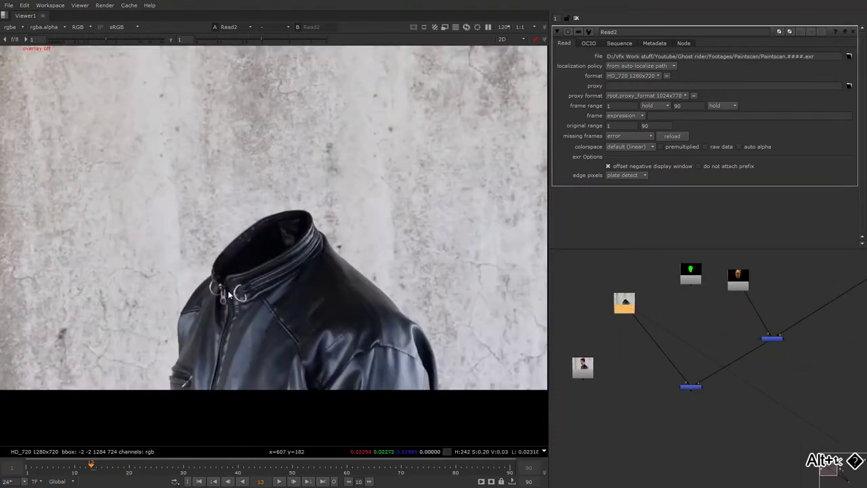
- Check the skull-over-jacket Merge comp, then move Read2 to the top and reopen its settings
{"action": "left_click_drag", "start_coordinate": [599, 356], "coordinate": [662, 339], "text": "alt"}
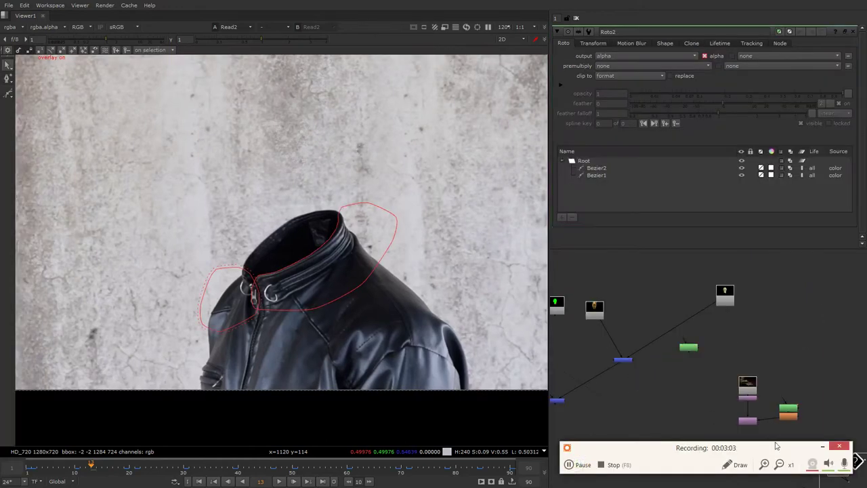
{"action": "left_click", "coordinate": [821, 449]}
{"action": "left_click_drag", "start_coordinate": [682, 359], "coordinate": [766, 341], "text": "alt"}
{"action": "left_click", "coordinate": [773, 329]}
{"action": "left_click", "coordinate": [639, 381]}
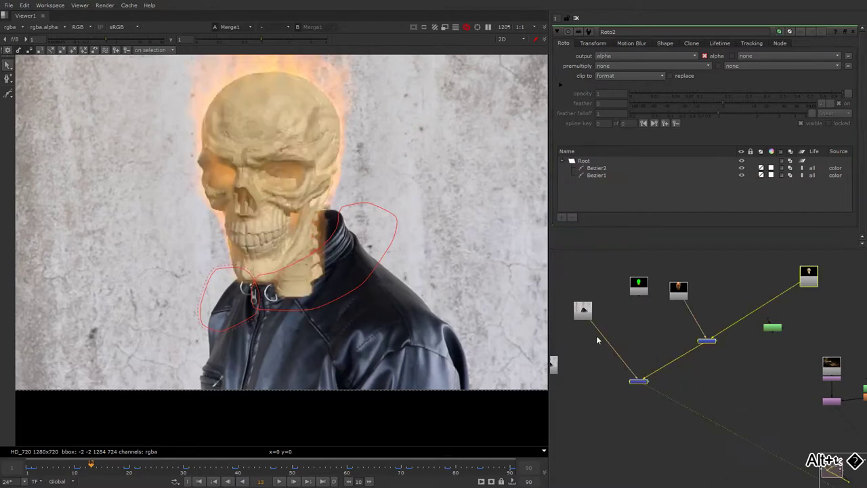
{"action": "key", "text": "1"}
{"action": "mouse_move", "coordinate": [575, 307]}
{"action": "left_mouse_down", "text": "alt"}
{"action": "mouse_move", "coordinate": [647, 369]}
{"action": "mouse_move", "coordinate": [679, 269]}
{"action": "mouse_move", "coordinate": [657, 318]}
{"action": "mouse_move", "coordinate": [688, 264]}
{"action": "left_mouse_up", "text": "alt"}
{"action": "scroll", "coordinate": [648, 370], "scroll_direction": "down", "scroll_amount": 2}
{"action": "key", "text": "1"}
{"action": "double_click", "coordinate": [678, 268]}
- Add a Dot under the jacket plate and connect a new Keyer node to it
{"action": "key", "text": "period"}
{"action": "key", "text": "Tab"}
{"action": "type", "text": "keyer"}
{"action": "key", "text": "Return"}
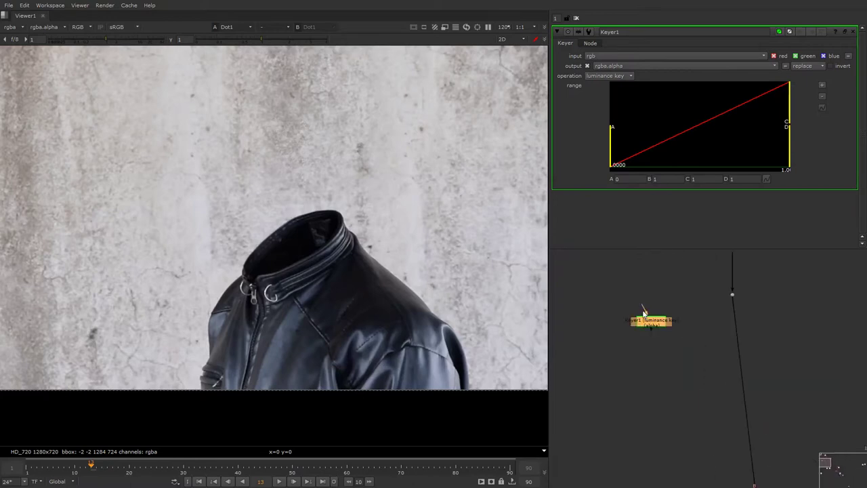
{"action": "mouse_move", "coordinate": [643, 311]}
{"action": "left_mouse_down"}
{"action": "mouse_move", "coordinate": [730, 288]}
{"action": "mouse_move", "coordinate": [734, 296]}
{"action": "left_mouse_up"}
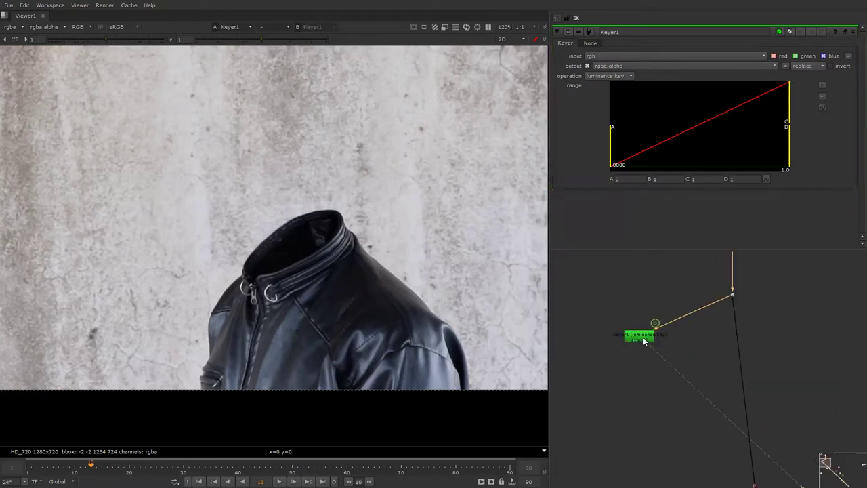
- Invert the luminance key and tighten its range so the jacket is solid white
{"action": "scroll", "coordinate": [382, 282], "scroll_direction": "down", "scroll_amount": 4}
{"action": "scroll", "coordinate": [323, 294], "scroll_direction": "up", "scroll_amount": 3}
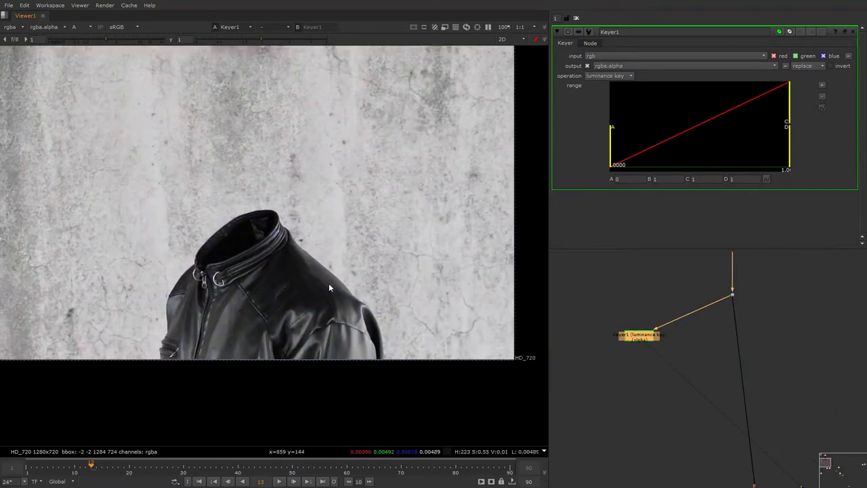
{"action": "left_click", "coordinate": [330, 277], "text": "ctrl"}
{"action": "left_click", "coordinate": [831, 65]}
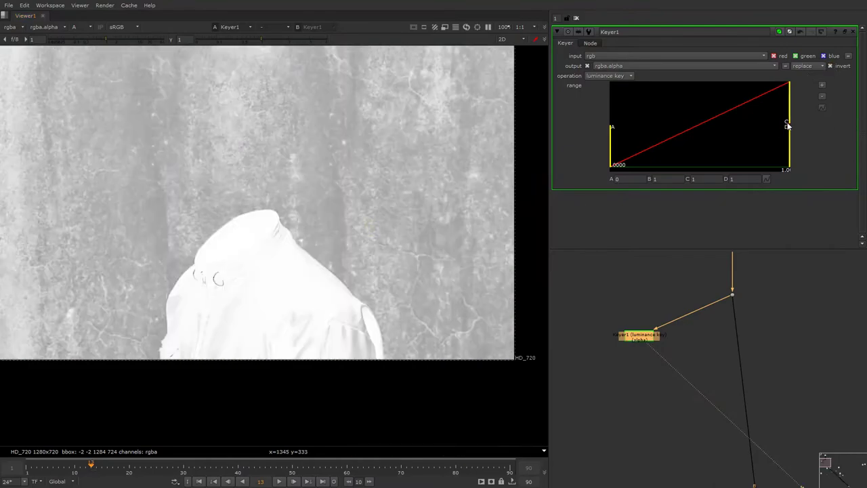
{"action": "left_click_drag", "start_coordinate": [786, 126], "coordinate": [720, 123]}
{"action": "left_click_drag", "start_coordinate": [615, 144], "coordinate": [699, 146]}
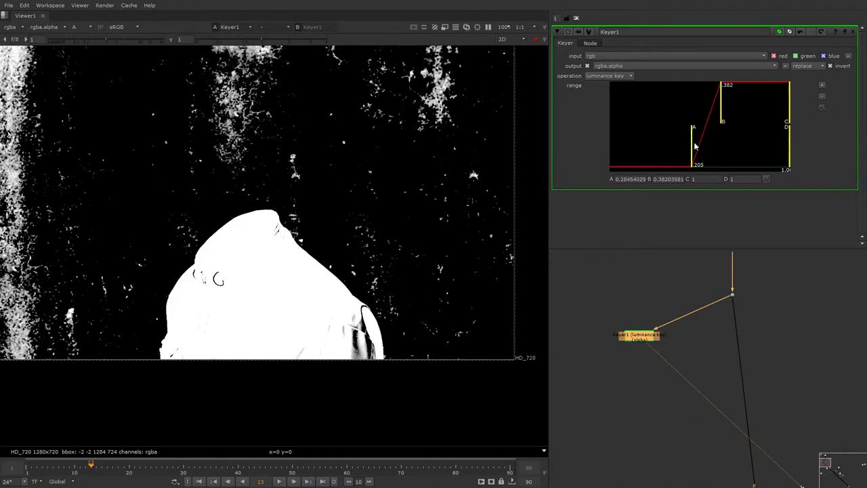
- Add a Copy node bringing the key's alpha into the jacket stream, then view the jacket
{"action": "left_click_drag", "start_coordinate": [615, 338], "coordinate": [627, 299], "text": "alt"}
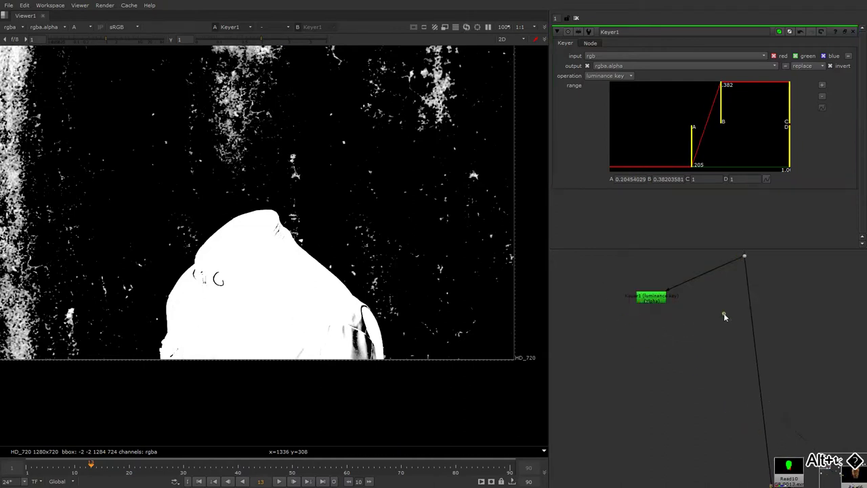
{"action": "key", "text": "k"}
{"action": "left_click_drag", "start_coordinate": [719, 317], "coordinate": [719, 347], "text": "alt"}
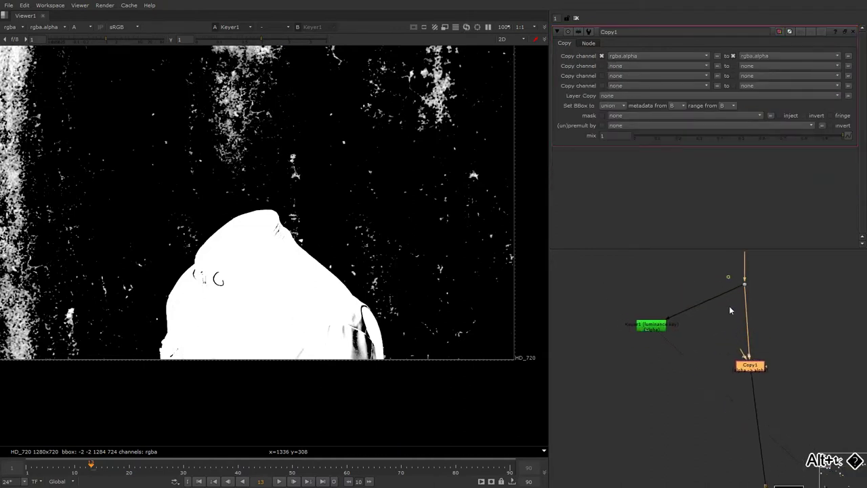
{"action": "key", "text": "1"}
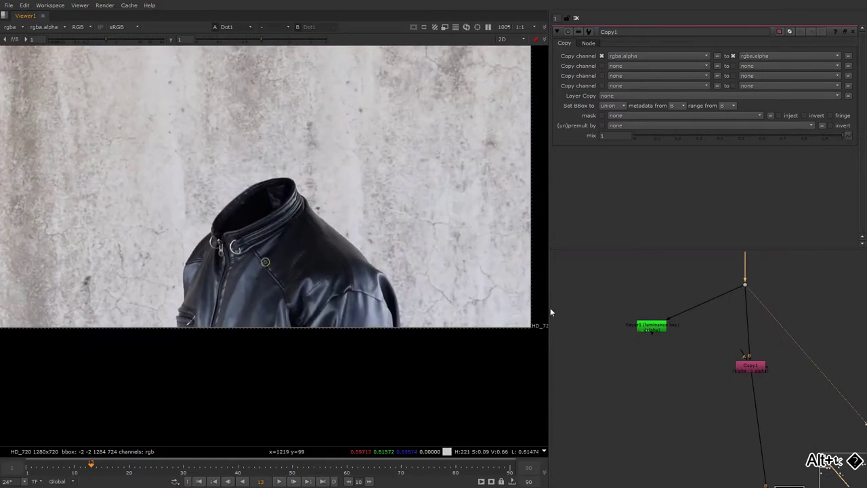
- Draw a new roto Bezier around the jacket's collar, right shoulder and left edge
{"action": "key", "text": "o"}
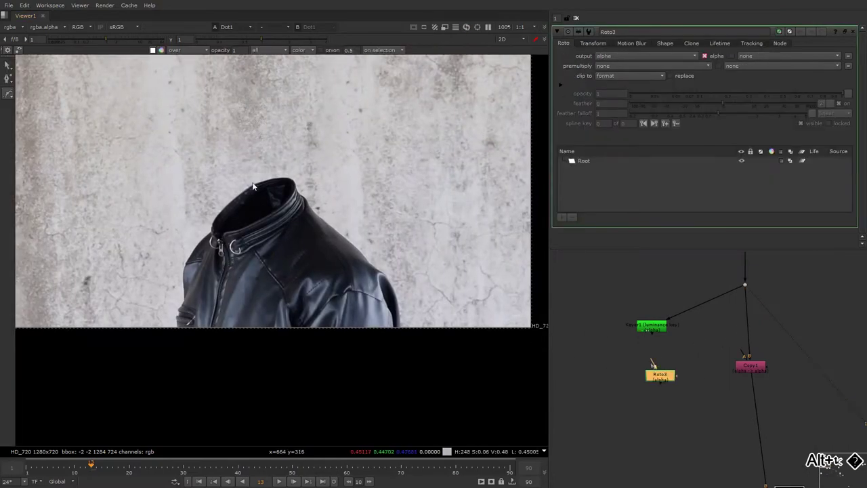
{"action": "left_click", "coordinate": [254, 175]}
{"action": "left_click", "coordinate": [330, 221]}
{"action": "left_click", "coordinate": [361, 244]}
{"action": "left_click", "coordinate": [394, 270]}
{"action": "left_click", "coordinate": [412, 320]}
{"action": "left_click_drag", "start_coordinate": [167, 302], "coordinate": [165, 275]}
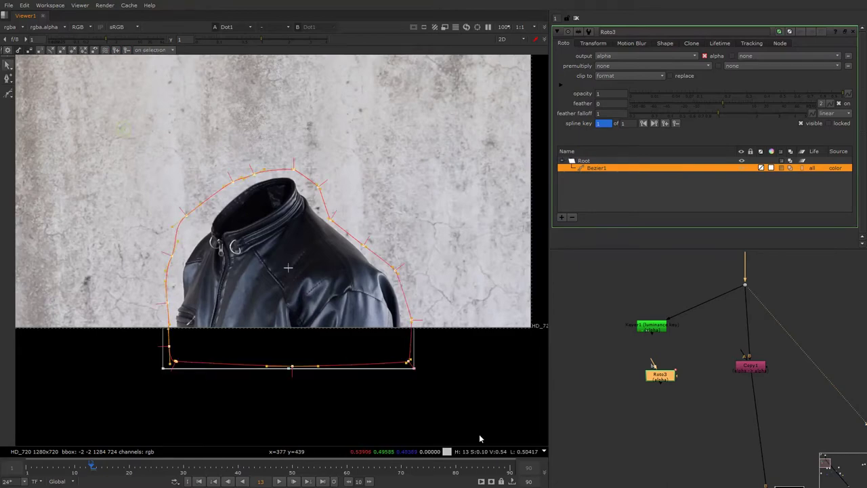
- Keyframe the whole roto shape at frames 90 and 46, shifting it to fit the jacket
{"action": "left_click_drag", "start_coordinate": [126, 132], "coordinate": [430, 408]}
{"action": "left_click", "coordinate": [510, 466]}
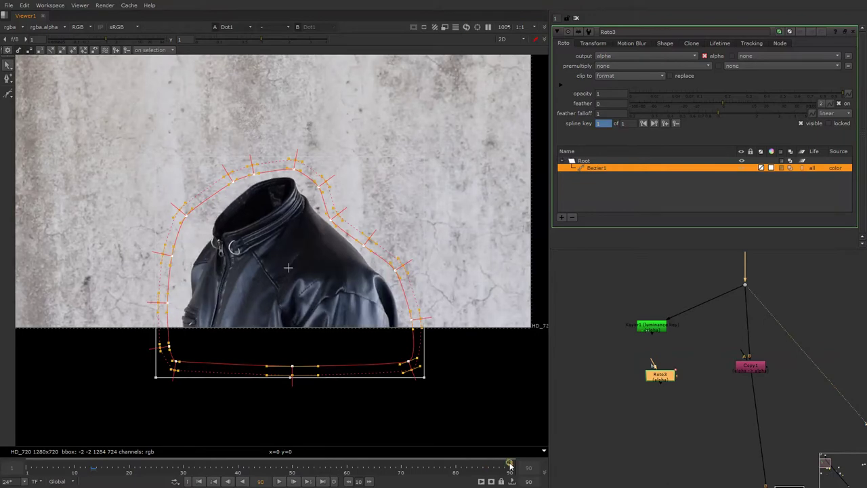
{"action": "left_click_drag", "start_coordinate": [244, 293], "coordinate": [241, 291]}
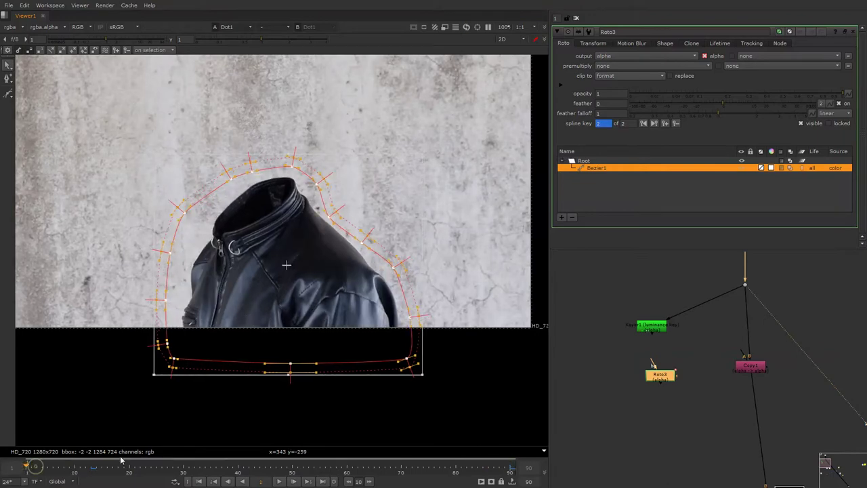
{"action": "left_click", "coordinate": [271, 466]}
{"action": "left_click_drag", "start_coordinate": [286, 288], "coordinate": [280, 282]}
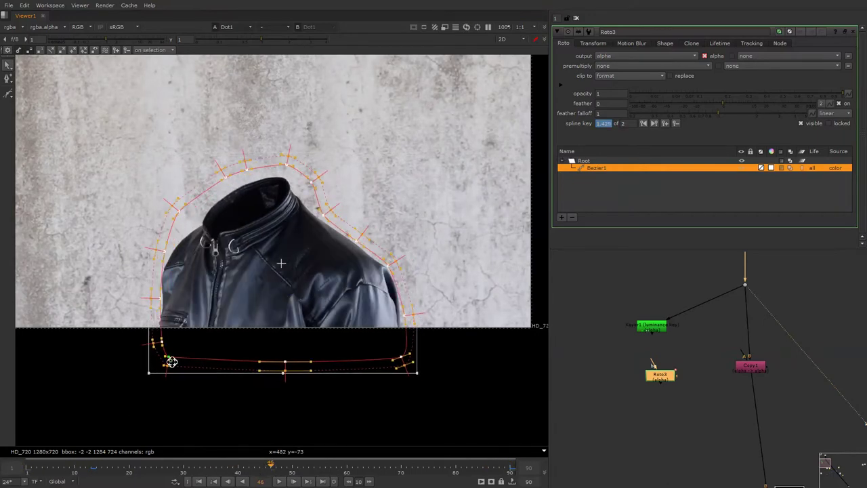
{"action": "left_click", "coordinate": [134, 415]}
- Pull the left-side points outward, then move and scale the shape and check later frames
{"action": "left_click_drag", "start_coordinate": [157, 343], "coordinate": [152, 341]}
{"action": "left_click_drag", "start_coordinate": [161, 300], "coordinate": [150, 296]}
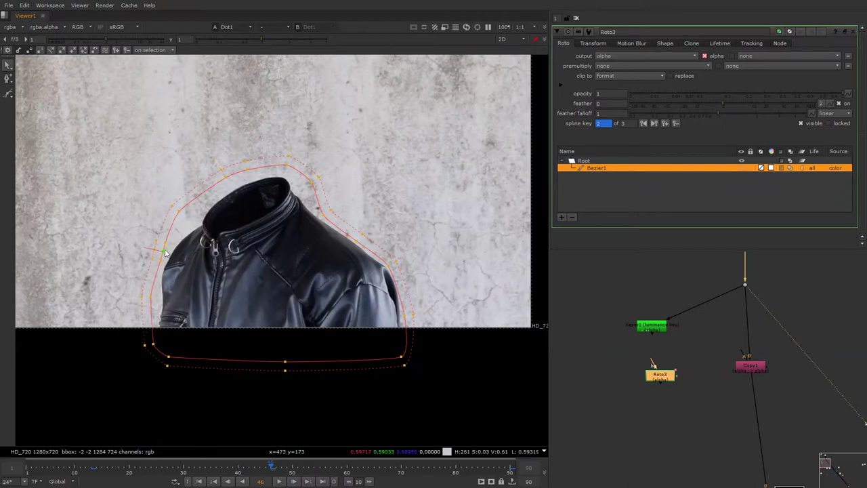
{"action": "left_click_drag", "start_coordinate": [62, 127], "coordinate": [519, 418]}
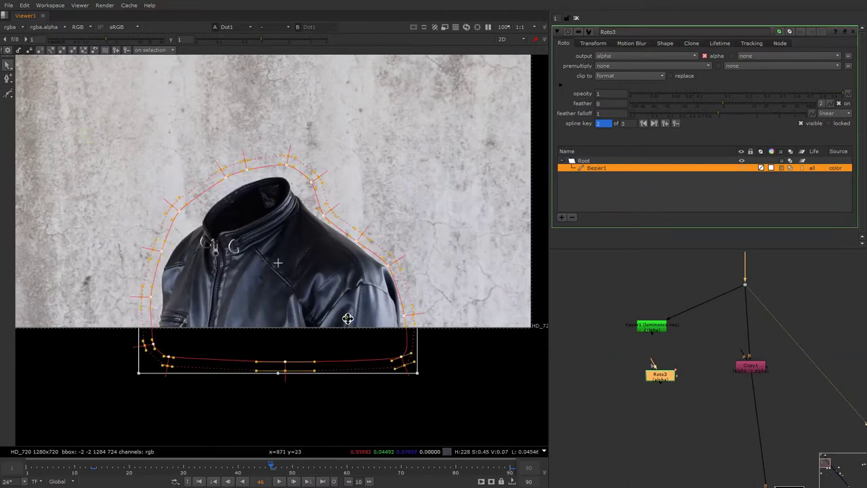
{"action": "left_click_drag", "start_coordinate": [344, 309], "coordinate": [350, 322]}
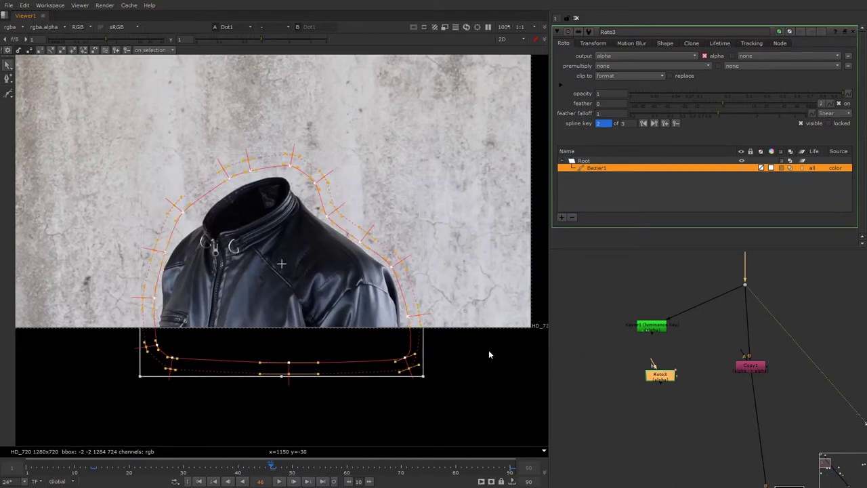
{"action": "left_click_drag", "start_coordinate": [422, 378], "coordinate": [431, 380]}
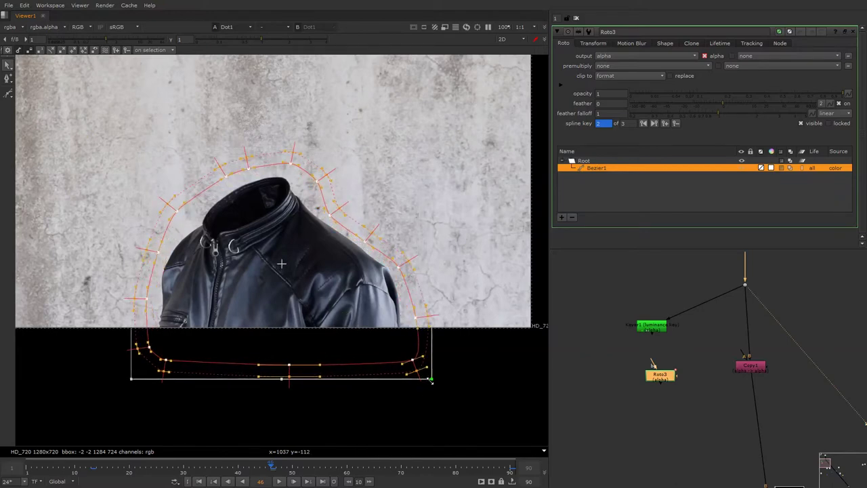
{"action": "left_click_drag", "start_coordinate": [162, 468], "coordinate": [561, 477]}
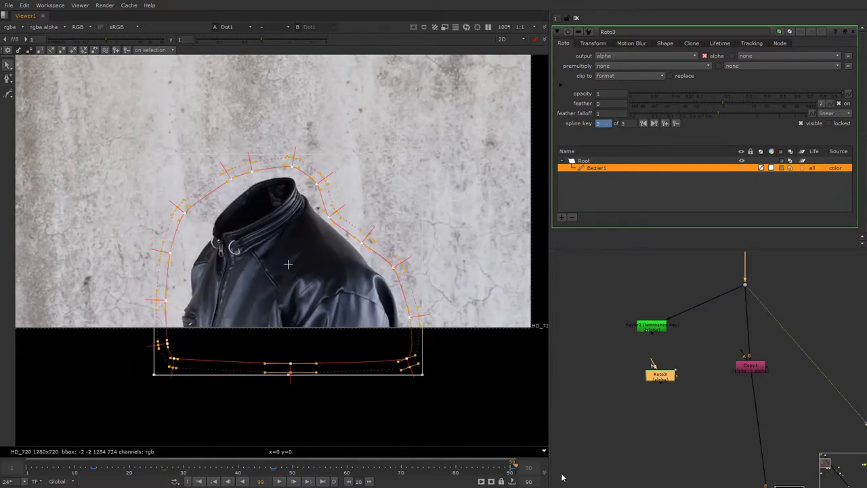
{"action": "mouse_move", "coordinate": [679, 372]}
{"action": "left_mouse_down"}
{"action": "mouse_move", "coordinate": [726, 330]}
{"action": "mouse_move", "coordinate": [674, 366]}
{"action": "mouse_move", "coordinate": [711, 334]}
{"action": "left_mouse_up"}
- Merge the roto with the luminance key as a mask and feed it into the channel copy
{"action": "key", "text": "m"}
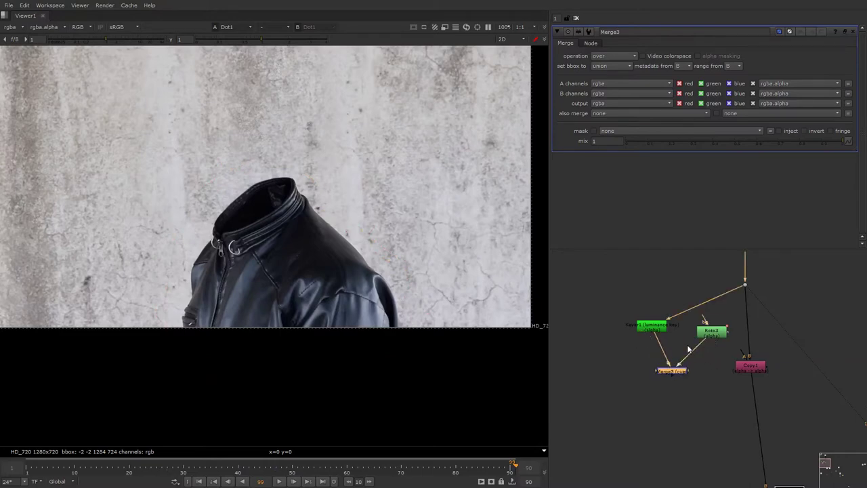
{"action": "left_click", "coordinate": [612, 57]}
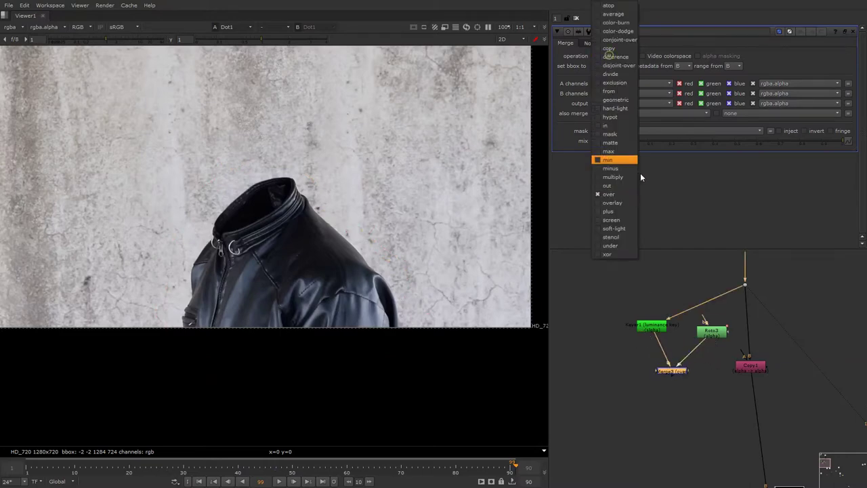
{"action": "left_click", "coordinate": [612, 134]}
{"action": "left_click_drag", "start_coordinate": [742, 351], "coordinate": [686, 369]}
- Add a Premult node after the channel copy node
{"action": "left_click", "coordinate": [750, 371]}
{"action": "key", "text": "Tab"}
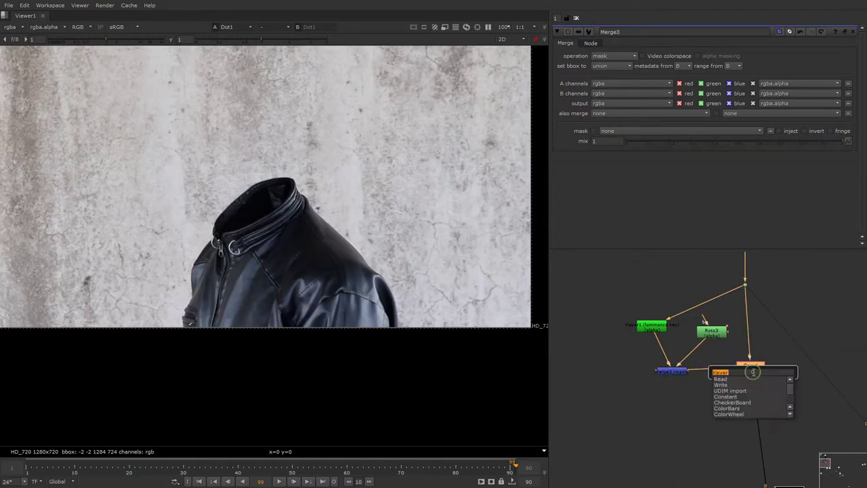
{"action": "type", "text": "premult"}
{"action": "key", "text": "Return"}
{"action": "mouse_move", "coordinate": [752, 372]}
{"action": "middle_mouse_down", "text": "alt"}
{"action": "mouse_move", "coordinate": [753, 408]}
{"action": "mouse_move", "coordinate": [620, 332]}
{"action": "middle_mouse_up", "text": "alt"}
- View the main skull composite with the viewer overlay turned off
{"action": "left_click_drag", "start_coordinate": [594, 329], "coordinate": [643, 374]}
{"action": "key", "text": "1"}
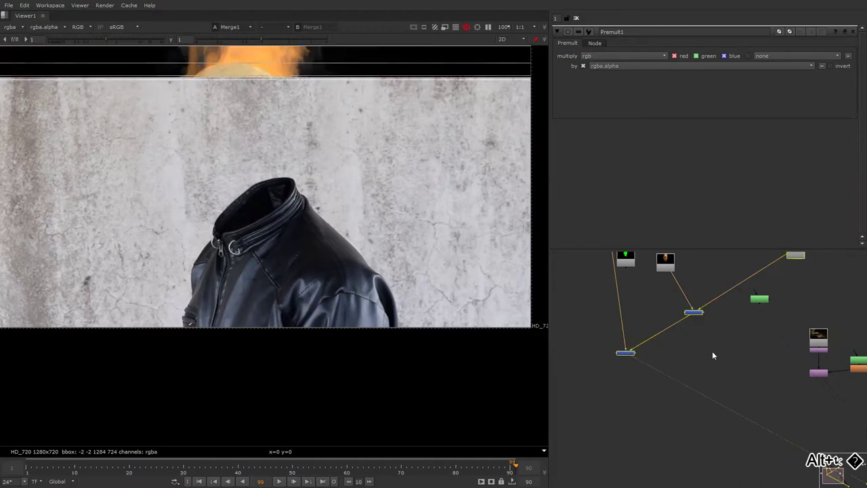
{"action": "middle_click_drag", "start_coordinate": [712, 355], "coordinate": [790, 440]}
{"action": "right_click", "coordinate": [374, 103]}
{"action": "left_click", "coordinate": [377, 117]}
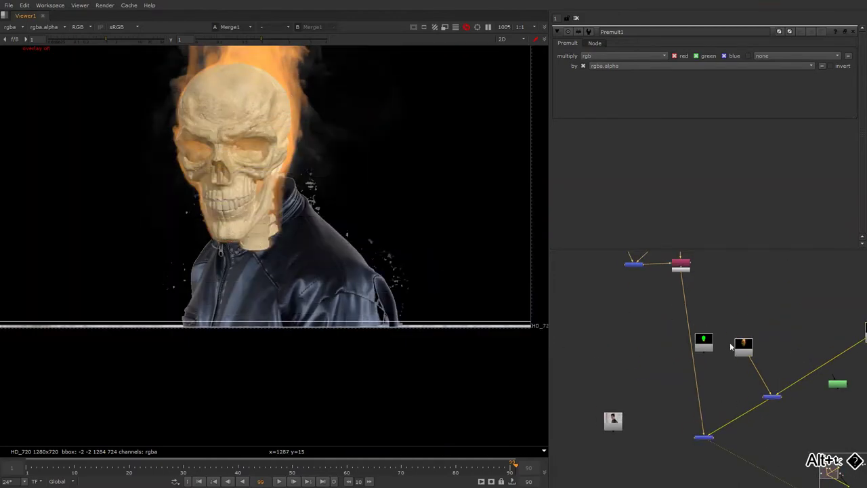
- Rearrange the upper nodes and view the skull ID matte from Read10
{"action": "scroll", "coordinate": [730, 347], "scroll_direction": "down", "scroll_amount": 2}
{"action": "left_click_drag", "start_coordinate": [759, 332], "coordinate": [782, 327]}
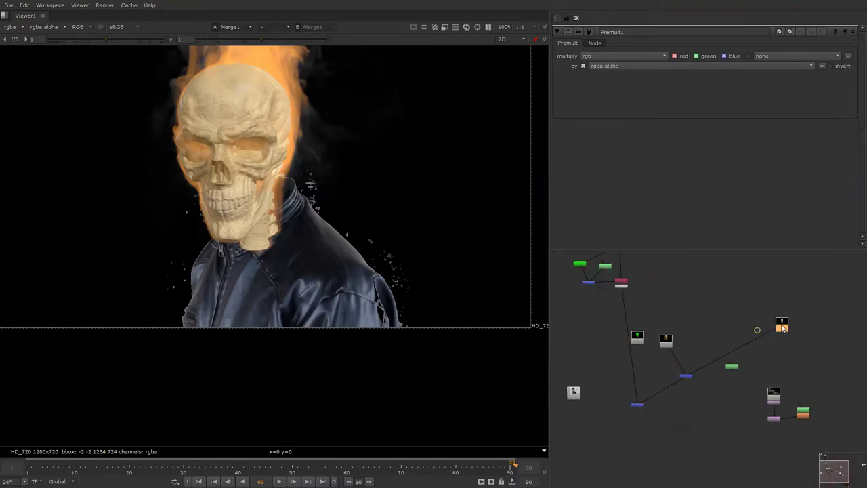
{"action": "left_click_drag", "start_coordinate": [731, 365], "coordinate": [710, 278]}
{"action": "mouse_move", "coordinate": [638, 338]}
{"action": "left_mouse_down"}
{"action": "mouse_move", "coordinate": [708, 314]}
{"action": "mouse_move", "coordinate": [683, 303]}
{"action": "left_mouse_up"}
{"action": "double_click", "coordinate": [707, 314]}
{"action": "key", "text": "1"}
- Move the lower merge node aside and reselect the skull ID matte for viewing
{"action": "middle_click_drag", "start_coordinate": [682, 303], "coordinate": [674, 357], "text": "alt"}
{"action": "left_click_drag", "start_coordinate": [665, 371], "coordinate": [635, 356]}
{"action": "key", "text": "1"}
{"action": "left_click_drag", "start_coordinate": [687, 285], "coordinate": [640, 347], "text": "alt"}
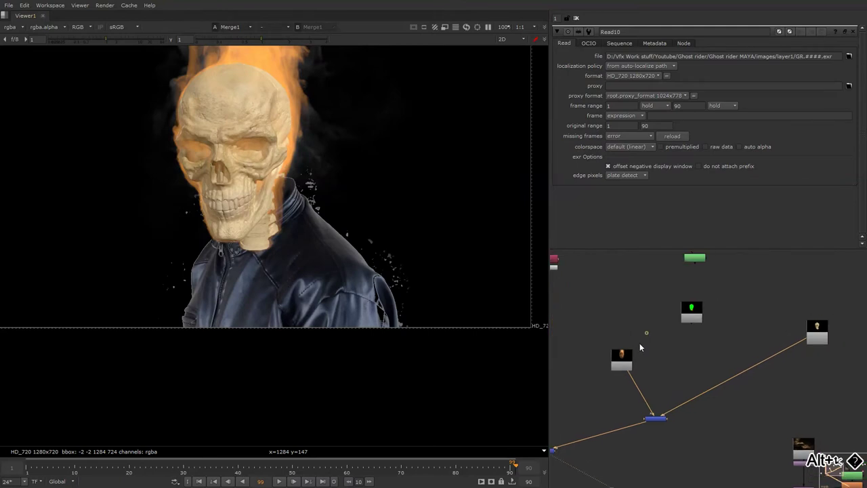
{"action": "left_click", "coordinate": [685, 317]}
{"action": "key", "text": "1"}
- Add Shuffle1 under Read10 with the red channel routed into green, blue and alpha
{"action": "key", "text": "Tab"}
{"action": "type", "text": "s"}
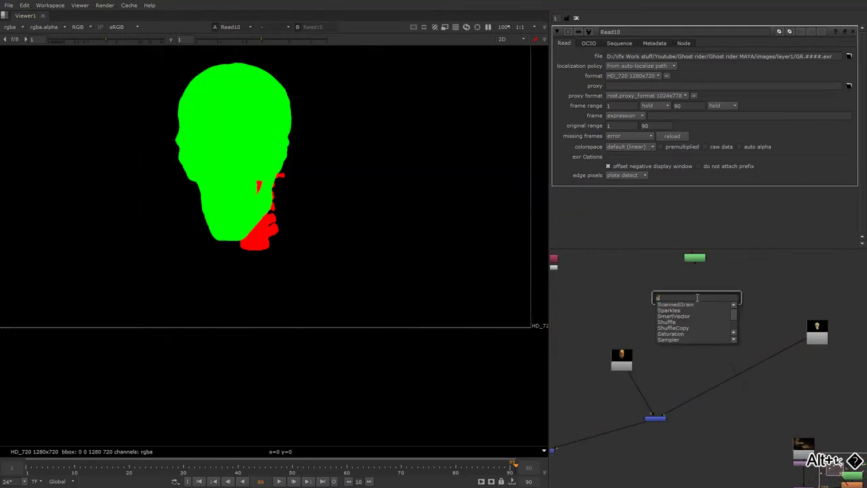
{"action": "type", "text": "Shuffle"}
{"action": "key", "text": "Return"}
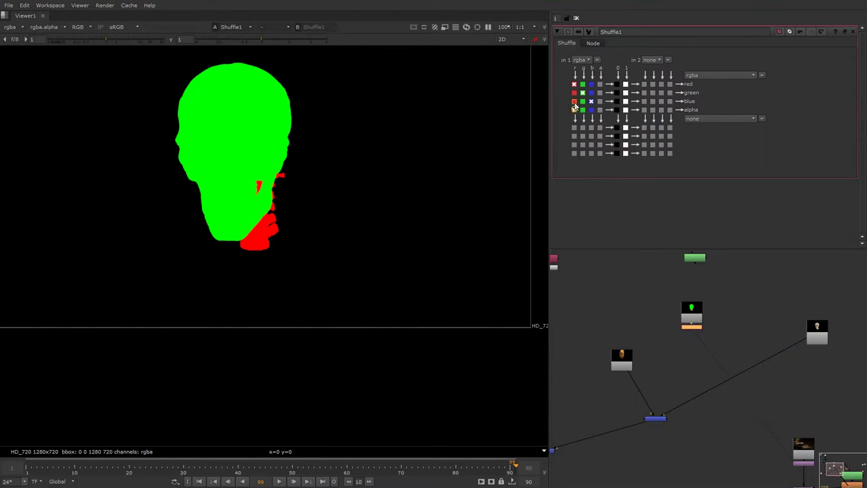
{"action": "left_click", "coordinate": [574, 109]}
{"action": "left_click", "coordinate": [573, 101]}
{"action": "left_click_drag", "start_coordinate": [743, 325], "coordinate": [723, 323], "text": "alt"}
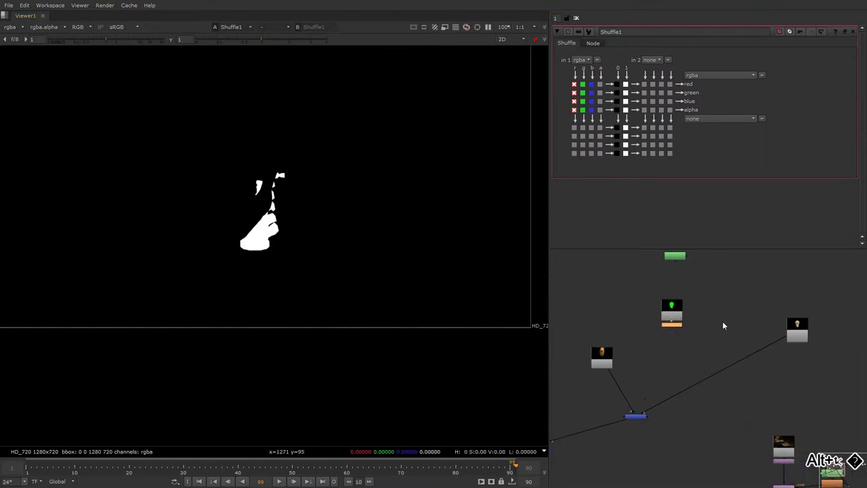
{"action": "left_click_drag", "start_coordinate": [670, 323], "coordinate": [650, 330]}
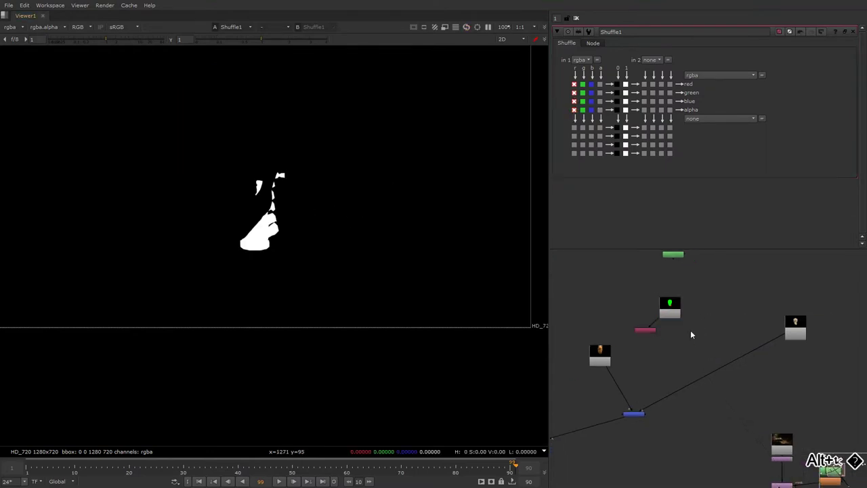
- Add a second Shuffle node under the ID matte and view it
{"action": "key", "text": "Tab"}
{"action": "type", "text": "shuffle"}
{"action": "key", "text": "Return"}
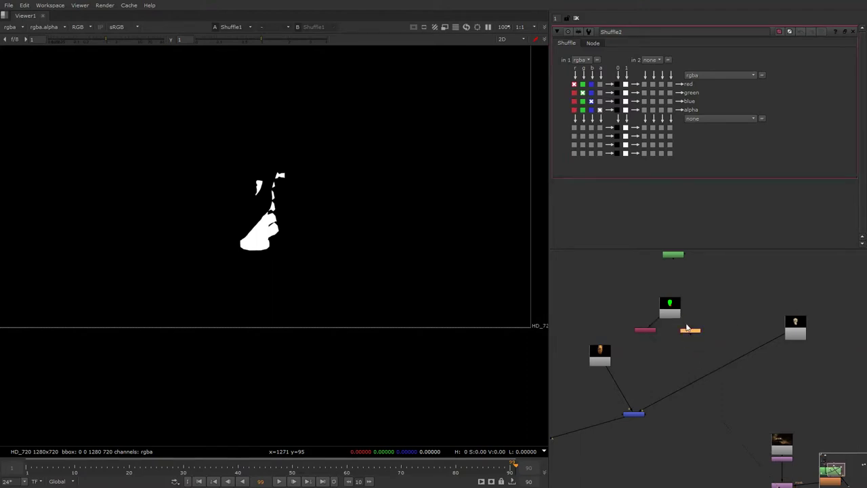
{"action": "key", "text": "1"}
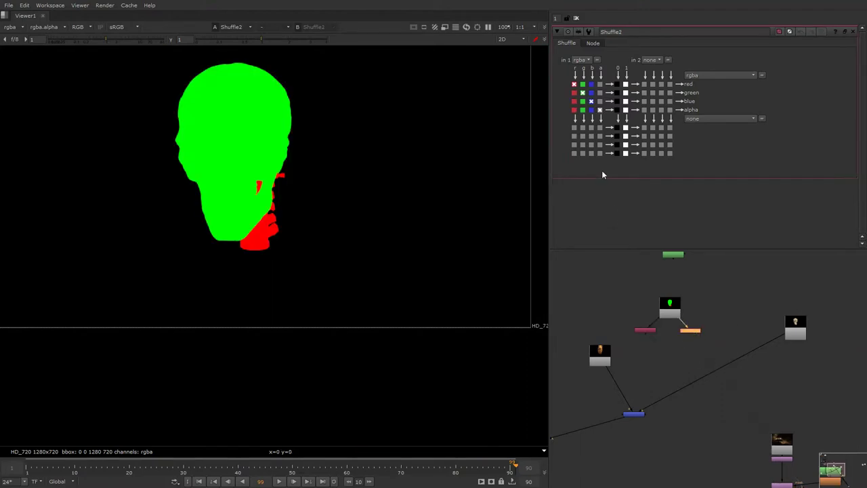
- Set Shuffle2 to route the green channel into every channel
{"action": "left_click", "coordinate": [582, 101]}
{"action": "left_click", "coordinate": [582, 84]}
{"action": "left_click_drag", "start_coordinate": [624, 358], "coordinate": [672, 346], "text": "alt"}
{"action": "left_click", "coordinate": [646, 337]}
{"action": "scroll", "coordinate": [672, 325], "scroll_direction": "down", "scroll_amount": 5}
{"action": "scroll", "coordinate": [676, 300], "scroll_direction": "up", "scroll_amount": 5}
- Open the head roto's properties, nudge it aside, and view the main composite
{"action": "double_click", "coordinate": [694, 321]}
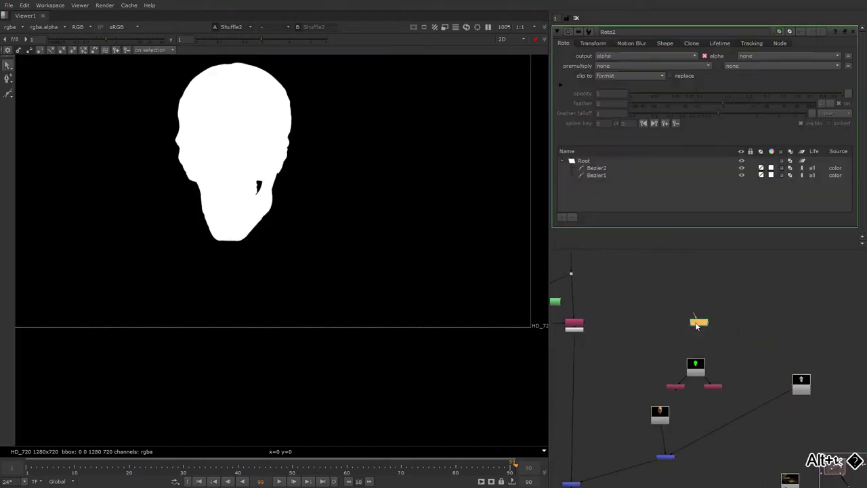
{"action": "left_click_drag", "start_coordinate": [710, 330], "coordinate": [735, 330]}
{"action": "left_click_drag", "start_coordinate": [685, 403], "coordinate": [752, 347], "text": "alt"}
{"action": "left_click_drag", "start_coordinate": [682, 378], "coordinate": [609, 436]}
{"action": "key", "text": "1"}
{"action": "middle_click_drag", "start_coordinate": [757, 336], "coordinate": [720, 393]}
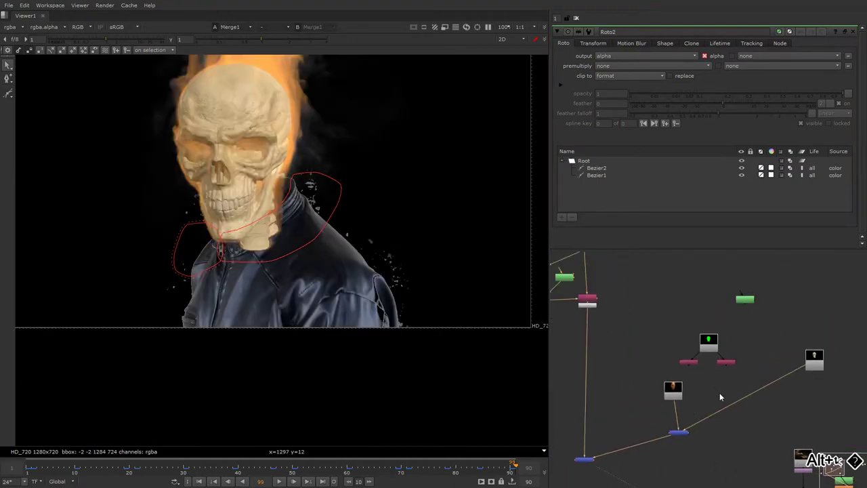
- Insert a new merge into the skull read's link and set it to stencil
{"action": "key", "text": "m"}
{"action": "mouse_move", "coordinate": [733, 394]}
{"action": "left_mouse_down"}
{"action": "mouse_move", "coordinate": [749, 390]}
{"action": "mouse_move", "coordinate": [750, 301]}
{"action": "mouse_move", "coordinate": [756, 328]}
{"action": "left_mouse_up"}
{"action": "left_click", "coordinate": [755, 390]}
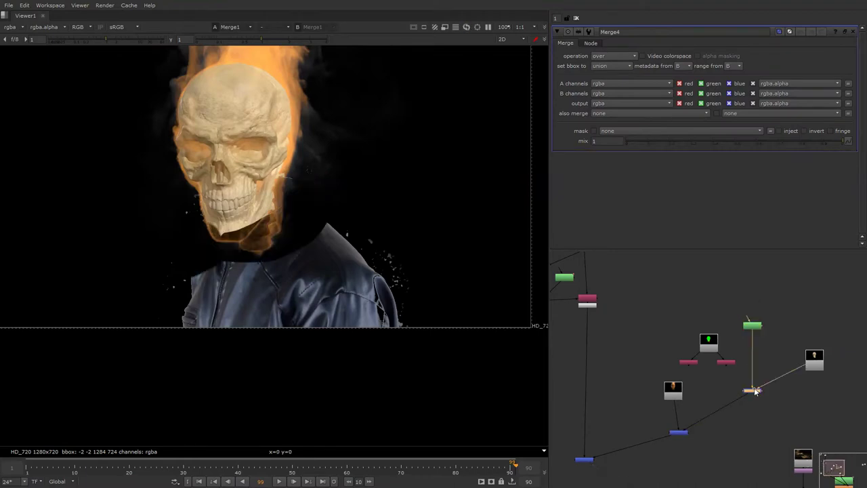
{"action": "left_click", "coordinate": [597, 54]}
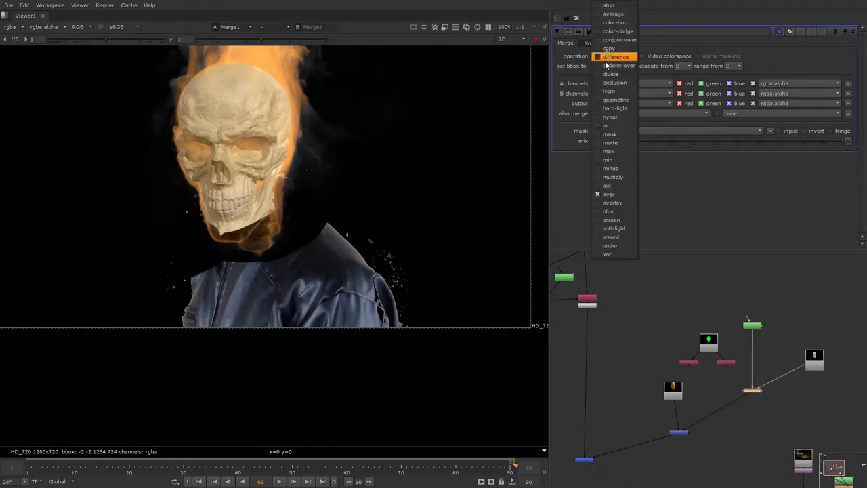
{"action": "left_click", "coordinate": [614, 237]}
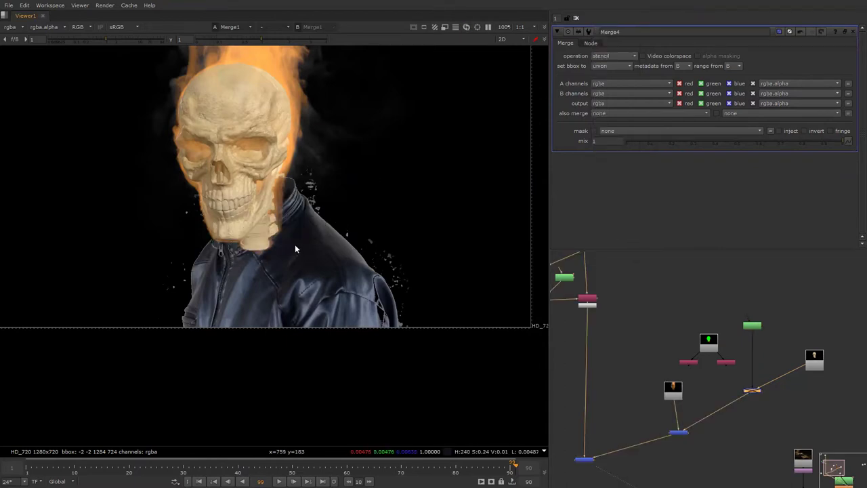
- Select the other merge to check the skull-over-jacket result
{"action": "mouse_move", "coordinate": [679, 383]}
{"action": "left_mouse_down", "text": "alt"}
{"action": "mouse_move", "coordinate": [674, 354]}
{"action": "mouse_move", "coordinate": [702, 346]}
{"action": "left_mouse_up", "text": "alt"}
{"action": "left_click", "coordinate": [671, 403]}
{"action": "key", "text": "d"}
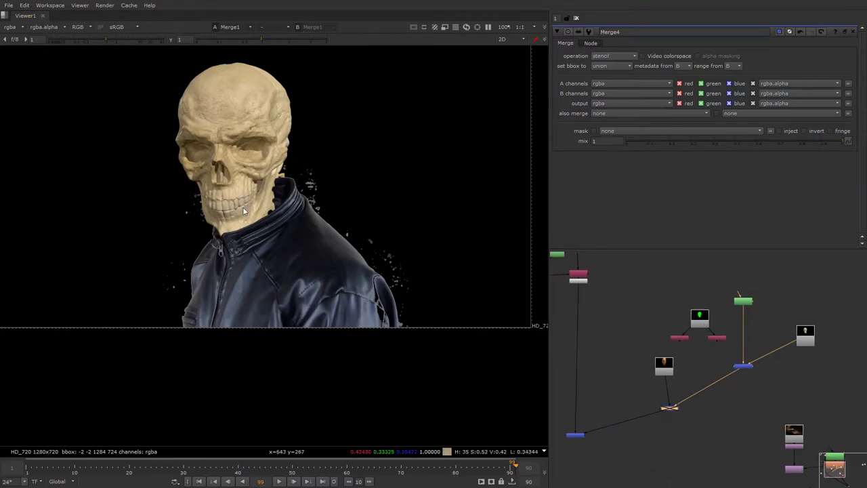
{"action": "scroll", "coordinate": [730, 332], "scroll_direction": "up", "scroll_amount": 3}
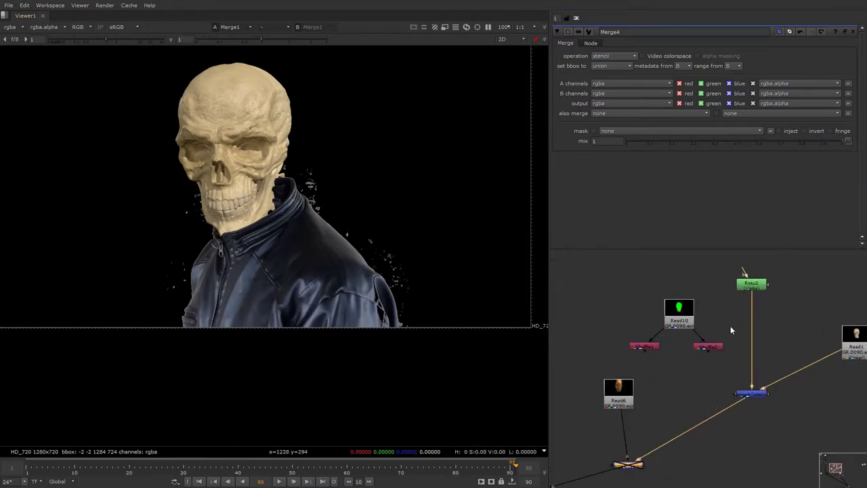
- Insert Merge5 into the Roto2 pipe under Shuffle2 and make it a stencil merge
{"action": "double_click", "coordinate": [701, 348]}
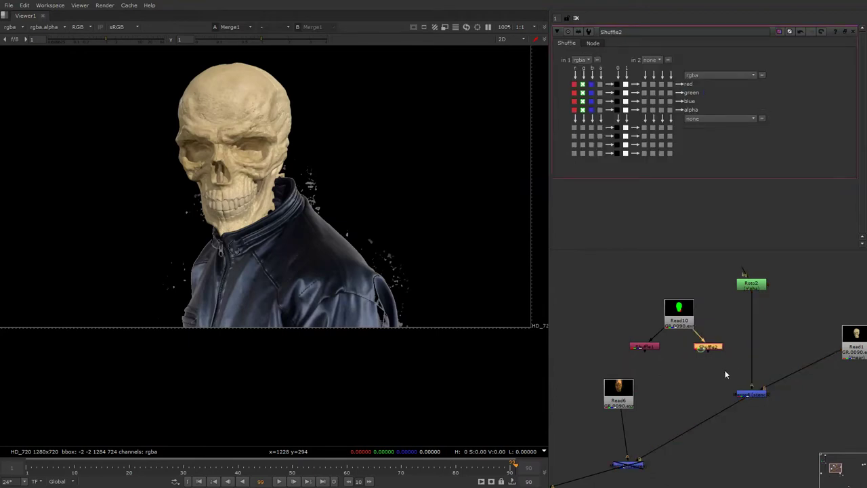
{"action": "key", "text": "m"}
{"action": "mouse_move", "coordinate": [736, 363]}
{"action": "left_mouse_down"}
{"action": "mouse_move", "coordinate": [740, 347]}
{"action": "mouse_move", "coordinate": [707, 347]}
{"action": "left_mouse_up"}
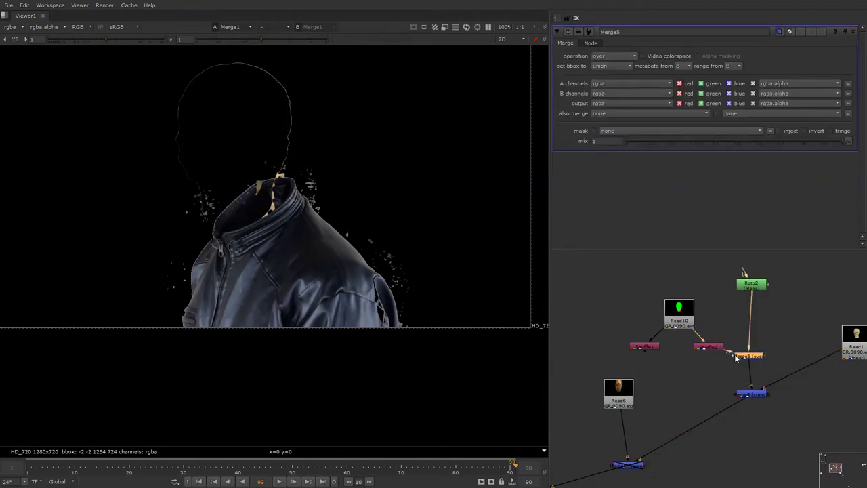
{"action": "left_click", "coordinate": [627, 58]}
{"action": "left_click", "coordinate": [621, 238]}
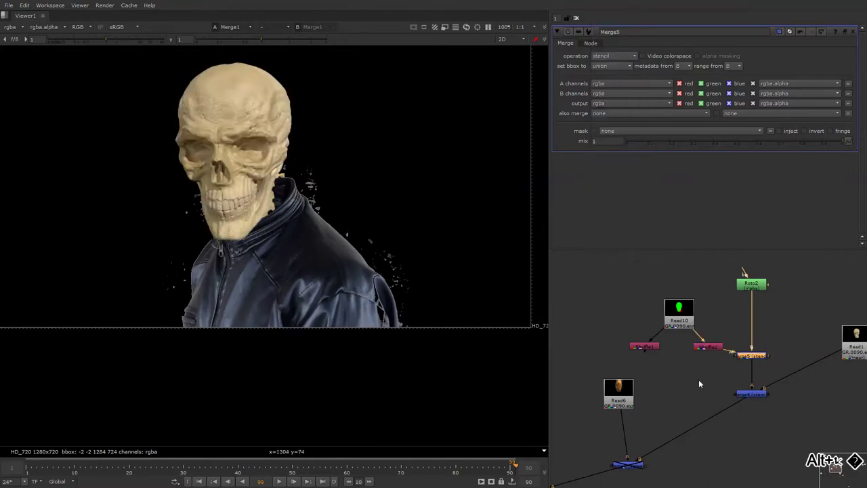
- Turn off viewer overlays and add Merge6 fed by the Read6 flaming skull
{"action": "left_click_drag", "start_coordinate": [699, 379], "coordinate": [819, 438]}
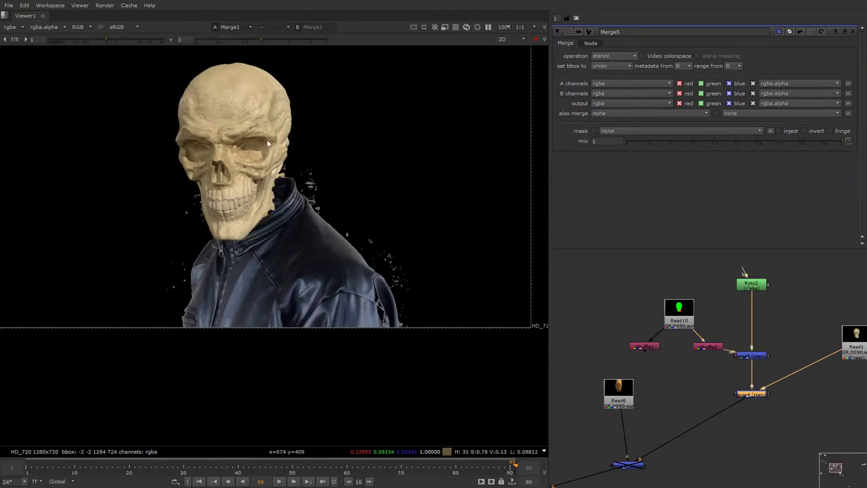
{"action": "key", "text": "o"}
{"action": "mouse_move", "coordinate": [639, 388]}
{"action": "left_mouse_down", "text": "alt"}
{"action": "mouse_move", "coordinate": [681, 344]}
{"action": "mouse_move", "coordinate": [622, 318]}
{"action": "left_mouse_up", "text": "alt"}
{"action": "left_click", "coordinate": [664, 356]}
{"action": "key", "text": "m"}
{"action": "mouse_move", "coordinate": [655, 375]}
{"action": "left_mouse_down"}
{"action": "mouse_move", "coordinate": [649, 366]}
{"action": "mouse_move", "coordinate": [632, 377]}
{"action": "mouse_move", "coordinate": [786, 311]}
{"action": "left_mouse_up"}
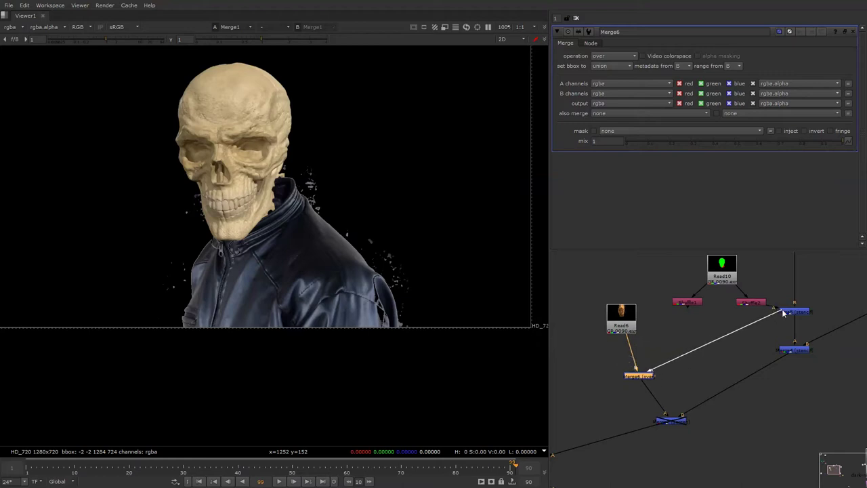
- Make Merge6 a stencil merge and view its output
{"action": "left_click", "coordinate": [602, 57]}
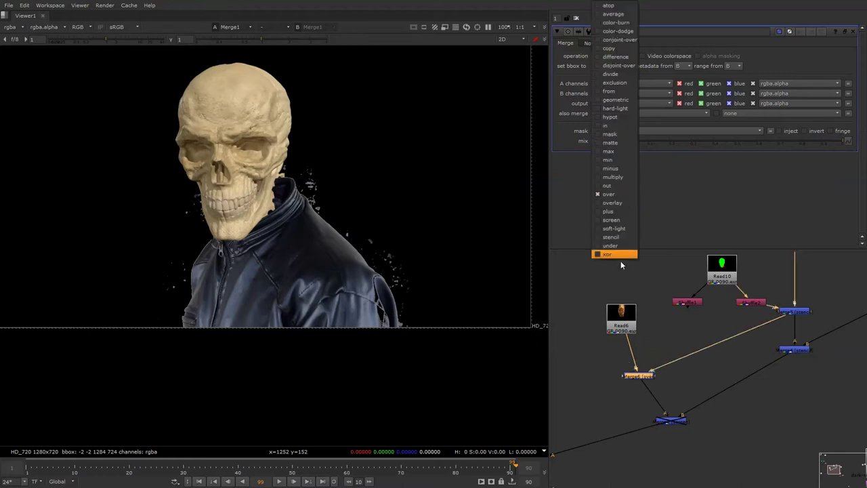
{"action": "left_click", "coordinate": [617, 235]}
{"action": "key", "text": "1"}
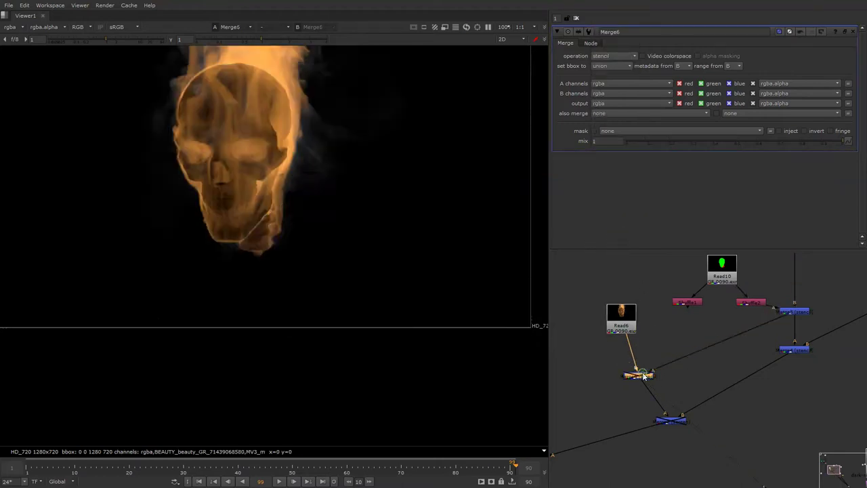
- Copy and paste the roto node and move the duplicate next to Merge6
{"action": "middle_click_drag", "start_coordinate": [734, 331], "coordinate": [759, 346], "text": "alt"}
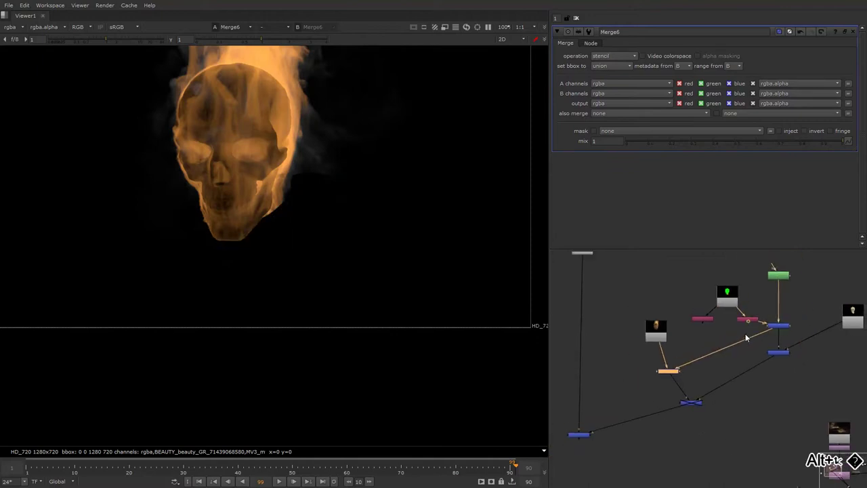
{"action": "left_click", "coordinate": [775, 284]}
{"action": "key", "text": "ctrl+c"}
{"action": "left_click", "coordinate": [691, 335]}
{"action": "key", "text": "ctrl+v"}
{"action": "left_click", "coordinate": [681, 310]}
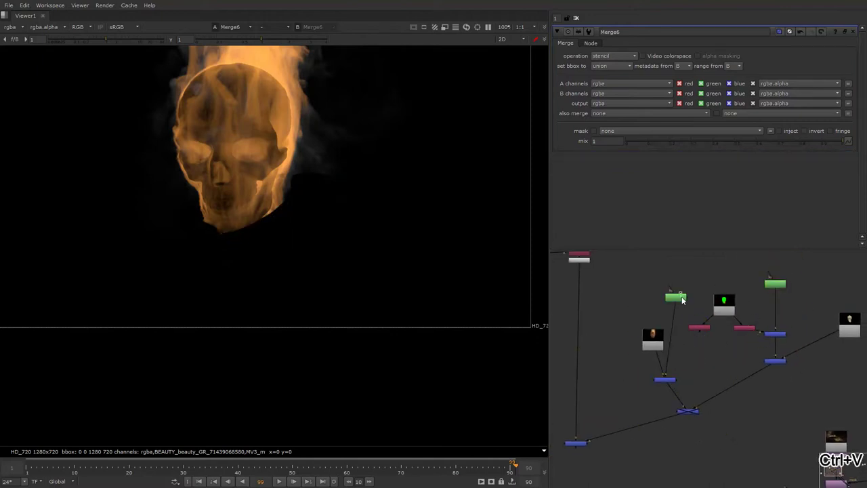
{"action": "left_click_drag", "start_coordinate": [683, 306], "coordinate": [713, 353]}
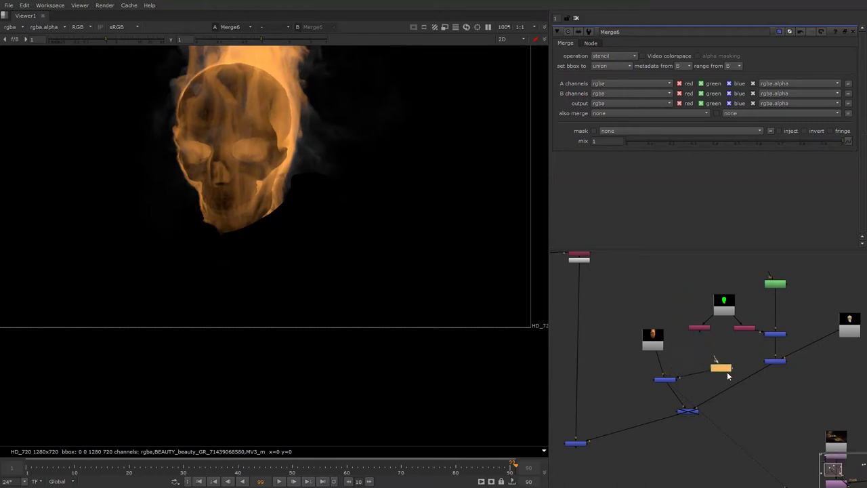
- Compare the Shuffle1 alpha matte with the Shuffle2 full skull matte in the Viewer
{"action": "left_click", "coordinate": [703, 329]}
{"action": "key", "text": "1"}
{"action": "left_click_drag", "start_coordinate": [667, 346], "coordinate": [674, 321], "text": "alt"}
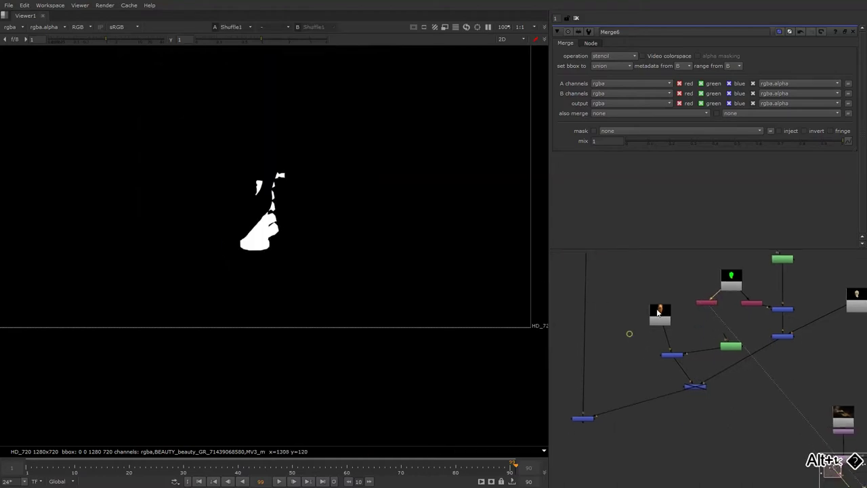
{"action": "left_click", "coordinate": [749, 307]}
{"action": "key", "text": "1"}
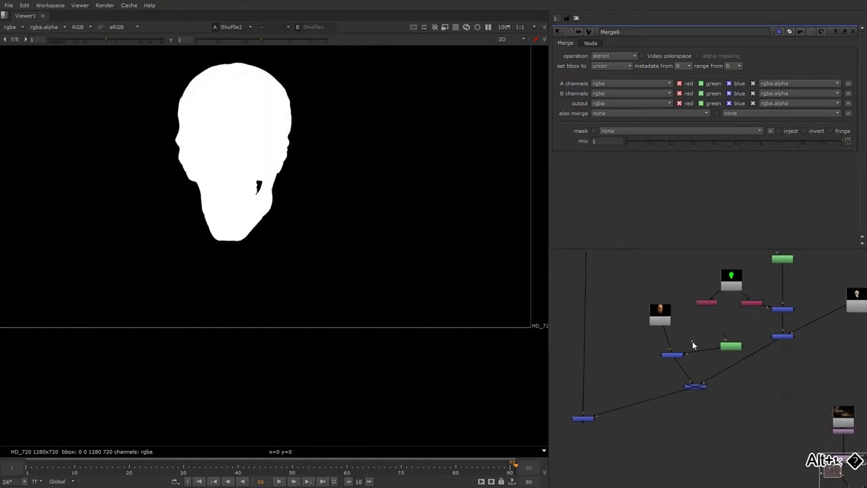
- Add stencil Merge7 between Merge6 and the roto copy, with its input from Shuffle2
{"action": "key", "text": "m"}
{"action": "left_click_drag", "start_coordinate": [700, 333], "coordinate": [704, 352]}
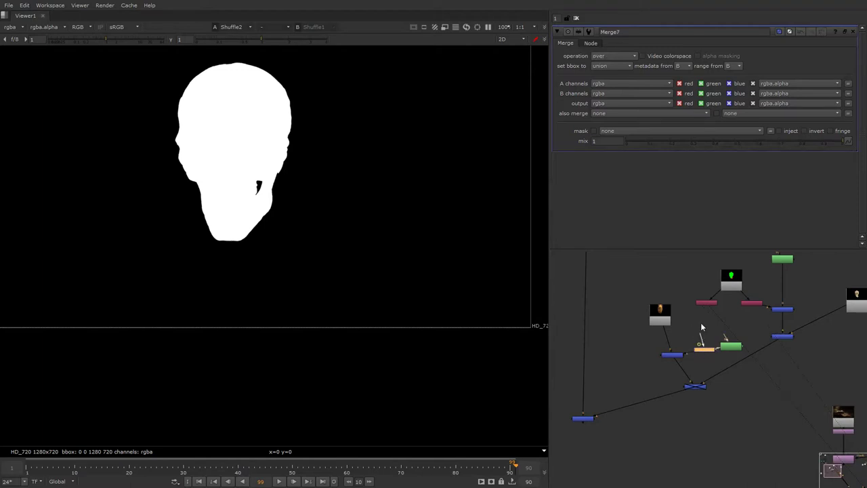
{"action": "left_click_drag", "start_coordinate": [703, 305], "coordinate": [740, 312]}
{"action": "scroll", "coordinate": [703, 345], "scroll_direction": "up", "scroll_amount": 3}
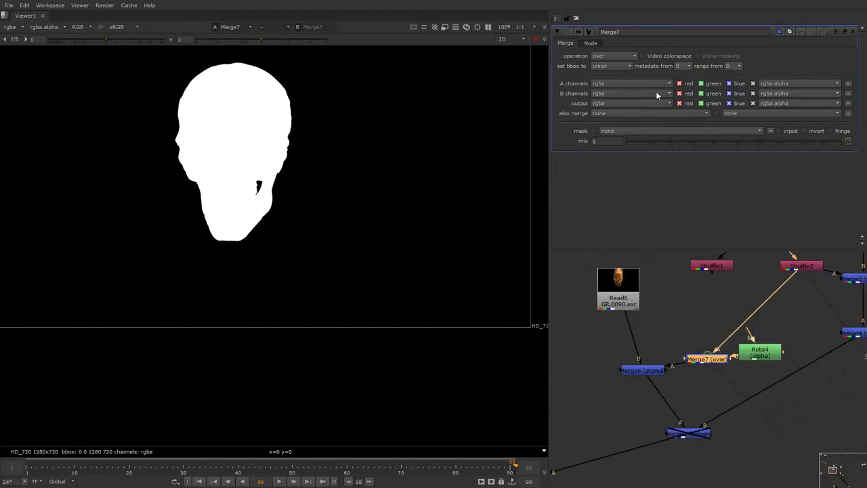
{"action": "left_click", "coordinate": [611, 56]}
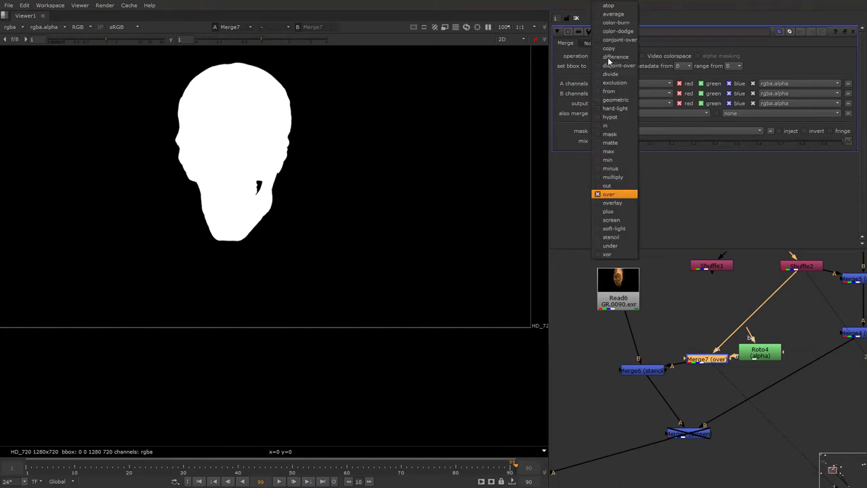
{"action": "left_click", "coordinate": [612, 237]}
- View the flaming skull from Merge6 and pan to the lower merges
{"action": "left_click", "coordinate": [649, 373]}
{"action": "key", "text": "1"}
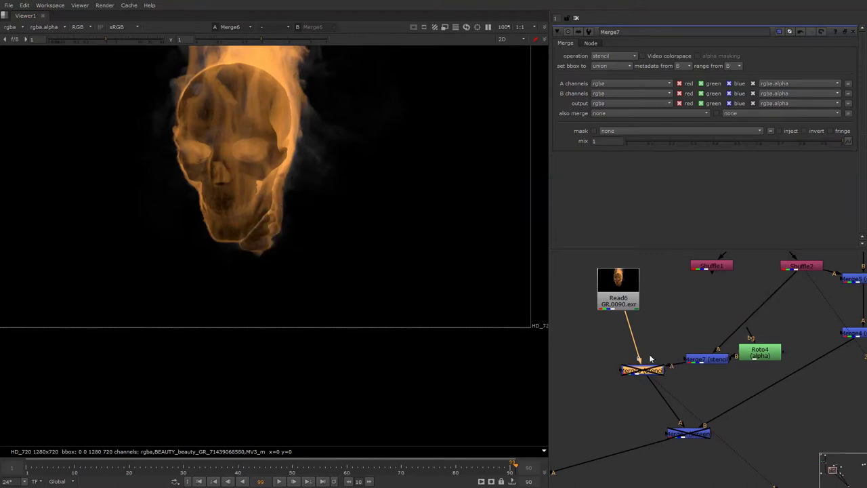
{"action": "middle_click_drag", "start_coordinate": [659, 342], "coordinate": [624, 365], "text": "alt"}
{"action": "left_click_drag", "start_coordinate": [624, 364], "coordinate": [676, 388], "text": "alt"}
- Re-enable the right merge to bring back the flames, then spread out the merge nodes
{"action": "left_click", "coordinate": [650, 405]}
{"action": "key", "text": "1"}
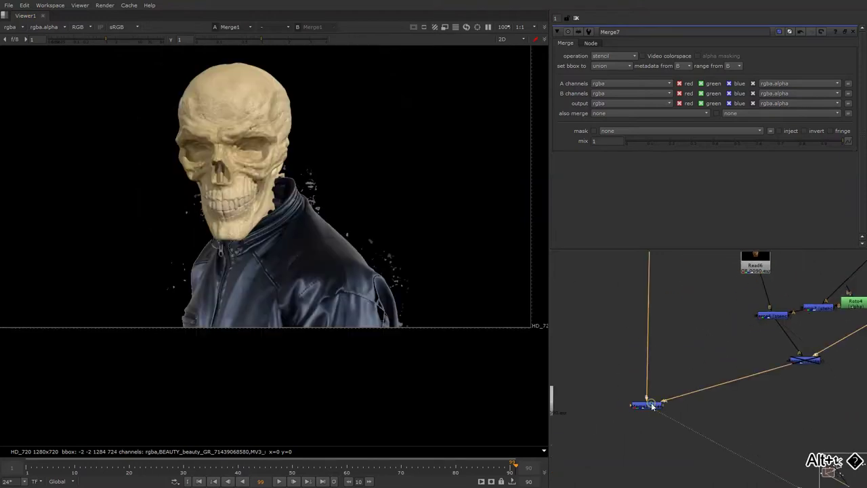
{"action": "left_click", "coordinate": [805, 361]}
{"action": "key", "text": "1"}
{"action": "key", "text": "d"}
{"action": "right_click", "coordinate": [328, 121]}
{"action": "key", "text": "Escape"}
{"action": "scroll", "coordinate": [268, 274], "scroll_direction": "down", "scroll_amount": 3}
{"action": "right_click", "coordinate": [301, 221]}
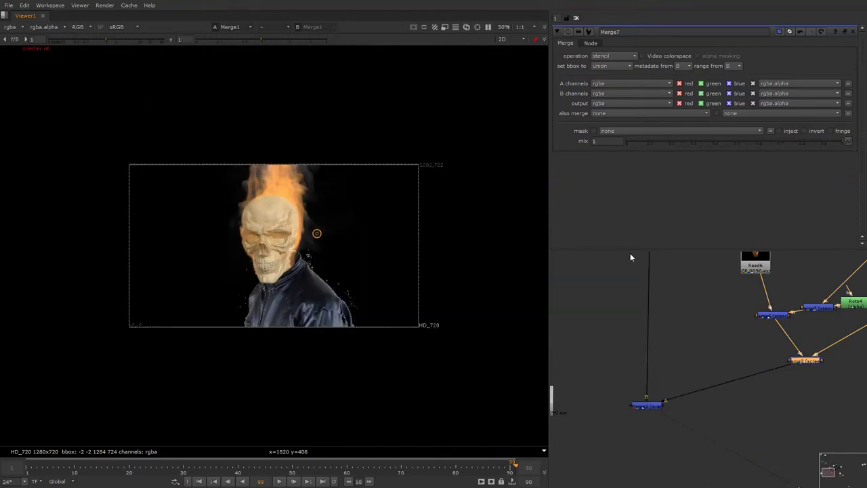
{"action": "key", "text": "Escape"}
{"action": "left_click_drag", "start_coordinate": [677, 286], "coordinate": [612, 304], "text": "alt"}
{"action": "mouse_move", "coordinate": [796, 316]}
{"action": "left_mouse_down", "text": "alt"}
{"action": "mouse_move", "coordinate": [729, 318]}
{"action": "mouse_move", "coordinate": [795, 364]}
{"action": "left_mouse_up", "text": "alt"}
{"action": "left_click_drag", "start_coordinate": [676, 388], "coordinate": [649, 410]}
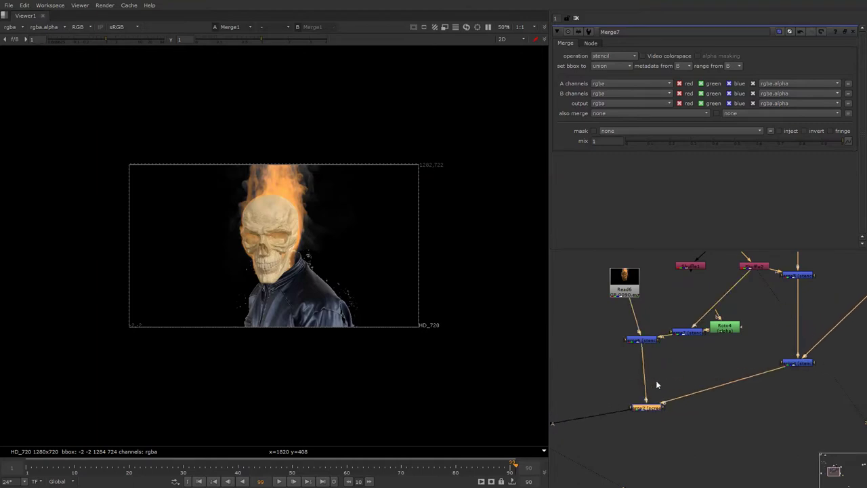
- Add a Glow node below the stencil merge and toggle it to compare
{"action": "left_click", "coordinate": [646, 340]}
{"action": "key", "text": "Tab"}
{"action": "type", "text": "glo"}
{"action": "key", "text": "Return"}
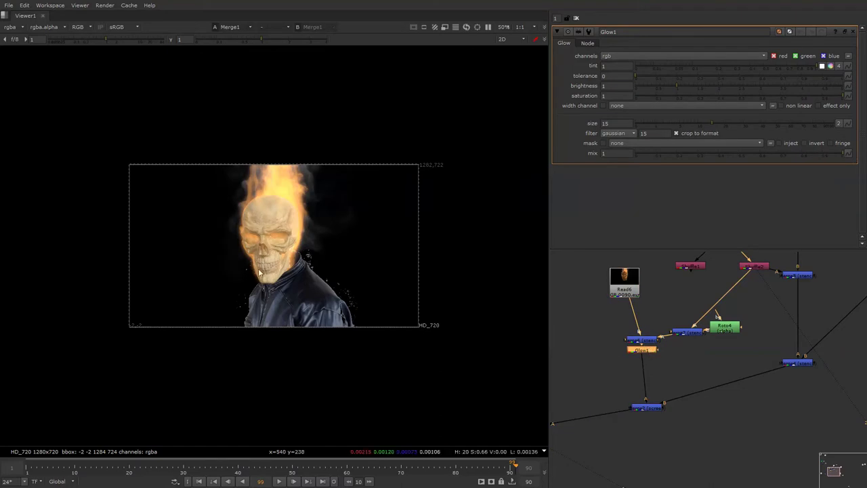
{"action": "scroll", "coordinate": [277, 247], "scroll_direction": "up", "scroll_amount": 1}
{"action": "scroll", "coordinate": [277, 247], "scroll_direction": "up", "scroll_amount": 2}
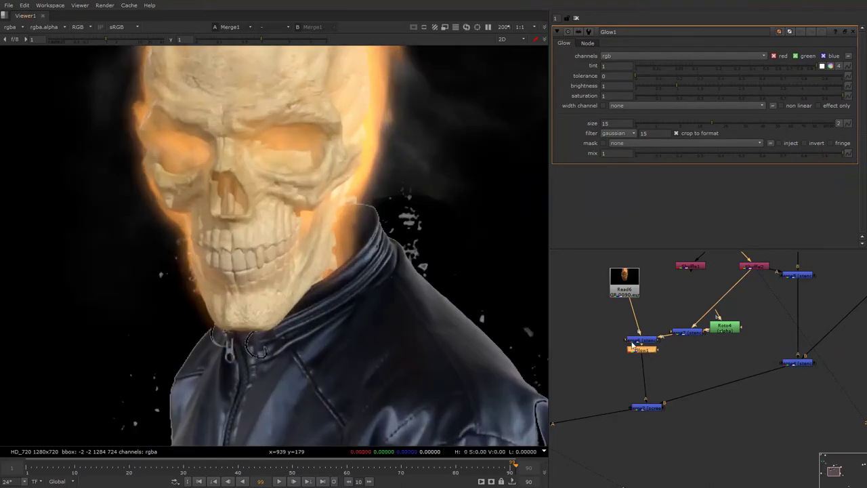
{"action": "key", "text": "d"}
{"action": "key", "text": "d"}
{"action": "key", "text": "d"}
{"action": "key", "text": "d"}
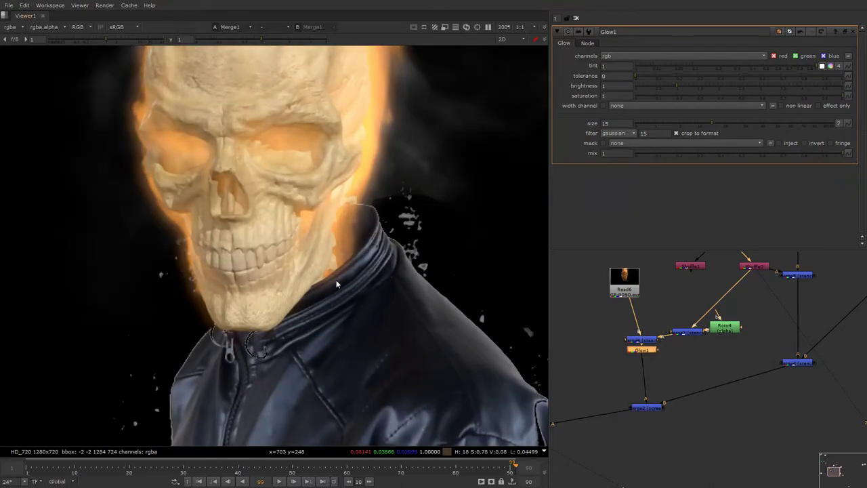
{"action": "left_click", "coordinate": [644, 342]}
{"action": "key", "text": "d"}
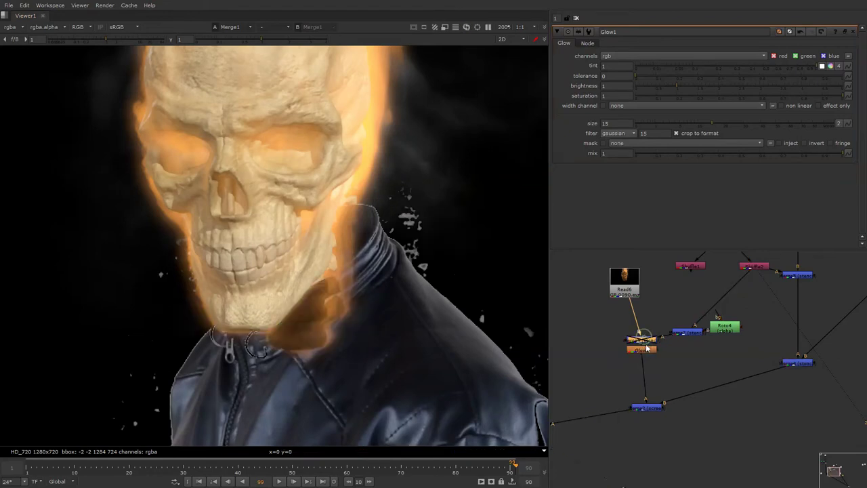
- Reinsert the blue merge into the lower-left pipe and link the stencil merge to the top-right merge
{"action": "left_click", "coordinate": [798, 362]}
{"action": "key", "text": "ctrl+x"}
{"action": "key", "text": "ctrl+v"}
{"action": "mouse_move", "coordinate": [586, 396]}
{"action": "left_mouse_down"}
{"action": "mouse_move", "coordinate": [588, 415]}
{"action": "mouse_move", "coordinate": [766, 301]}
{"action": "left_mouse_up"}
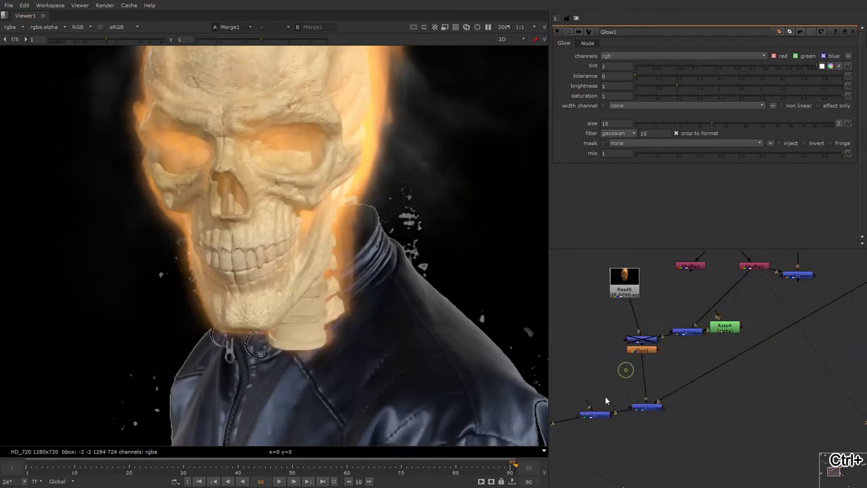
{"action": "left_click_drag", "start_coordinate": [587, 407], "coordinate": [797, 275]}
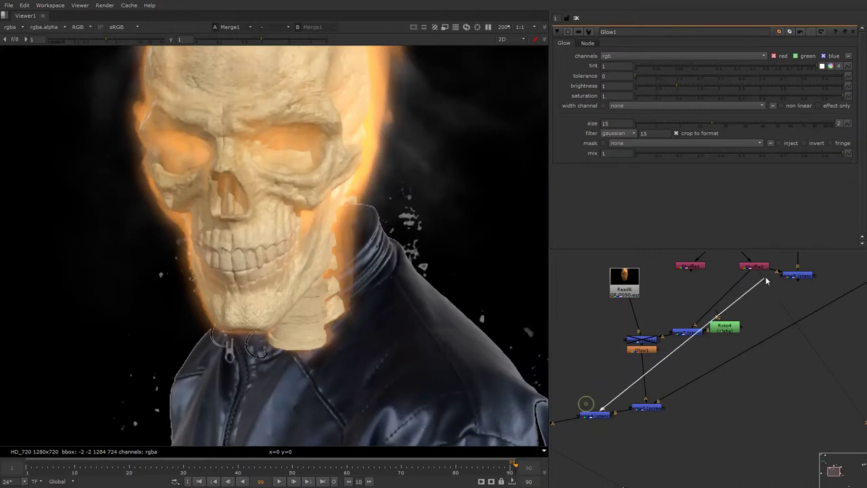
- Re-enable Glow1 and the disabled merge, and move a merge into the diagonal link
{"action": "left_click", "coordinate": [653, 350]}
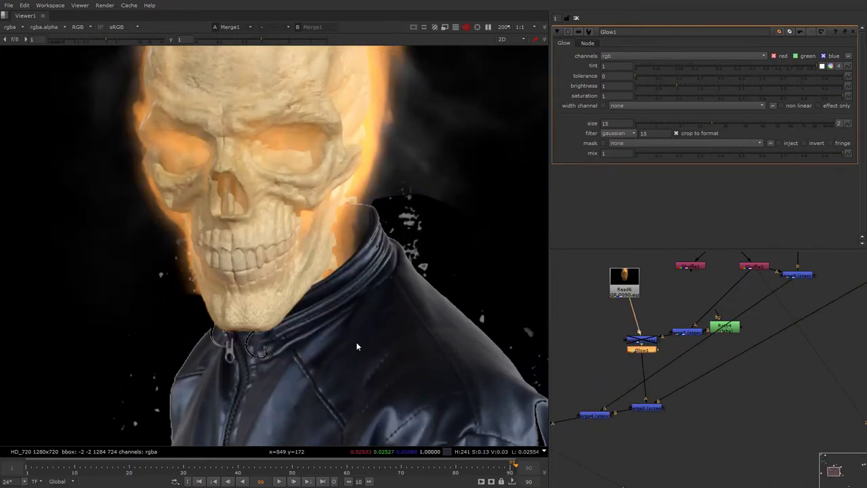
{"action": "key", "text": "d"}
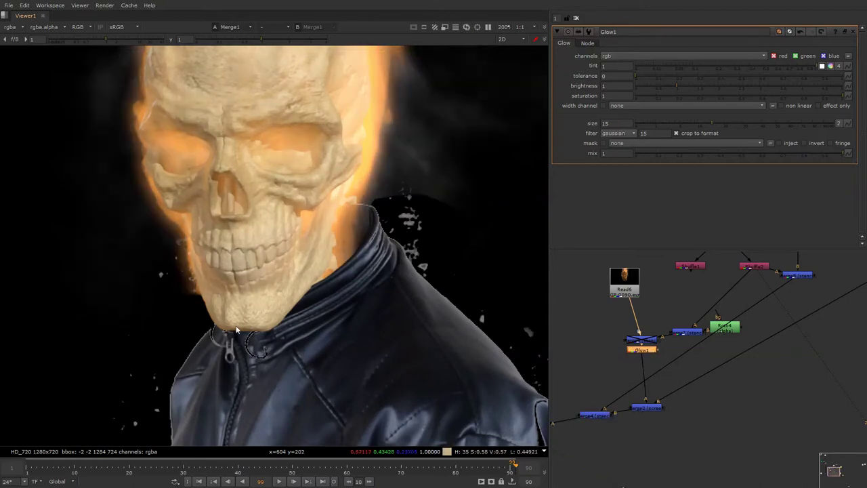
{"action": "left_click", "coordinate": [644, 342]}
{"action": "key", "text": "d"}
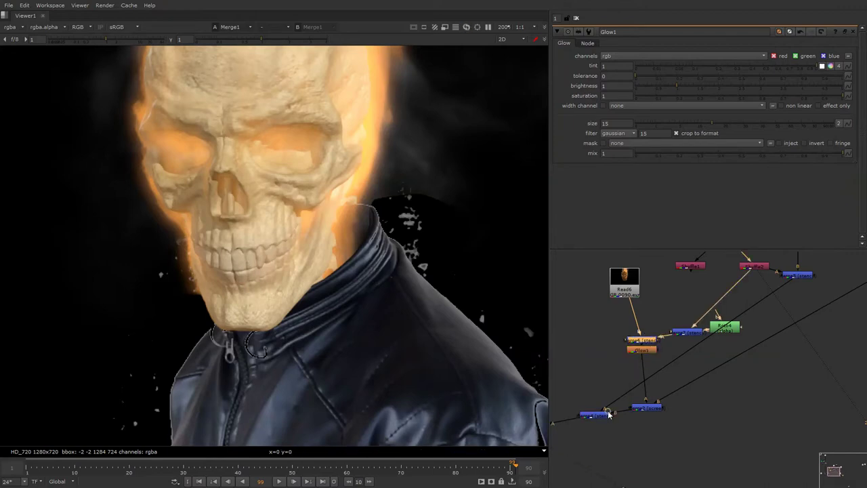
{"action": "left_click", "coordinate": [609, 414]}
{"action": "key", "text": "ctrl+x"}
{"action": "left_click_drag", "start_coordinate": [817, 300], "coordinate": [807, 315]}
{"action": "scroll", "coordinate": [799, 284], "scroll_direction": "down", "scroll_amount": 1}
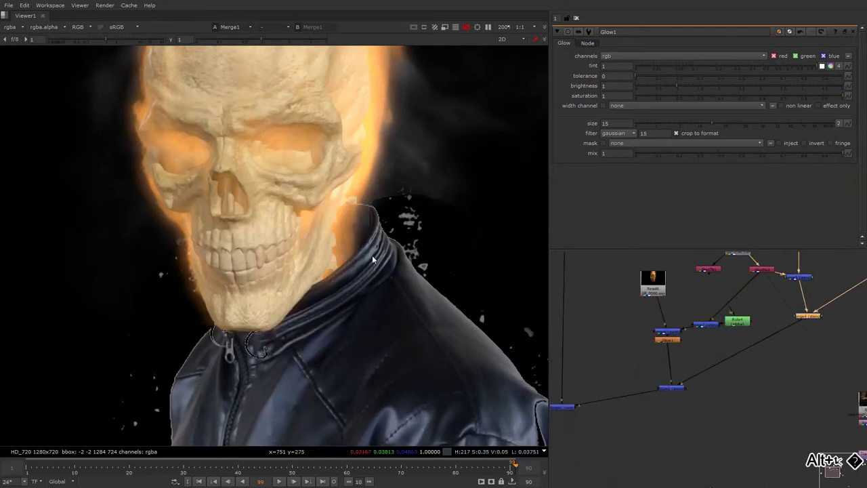
- Frame the whole node tree and view the cloud background on its own
{"action": "scroll", "coordinate": [372, 254], "scroll_direction": "down", "scroll_amount": 2}
{"action": "right_click", "coordinate": [386, 173]}
{"action": "key", "text": "Escape"}
{"action": "left_click_drag", "start_coordinate": [816, 371], "coordinate": [683, 394], "text": "alt"}
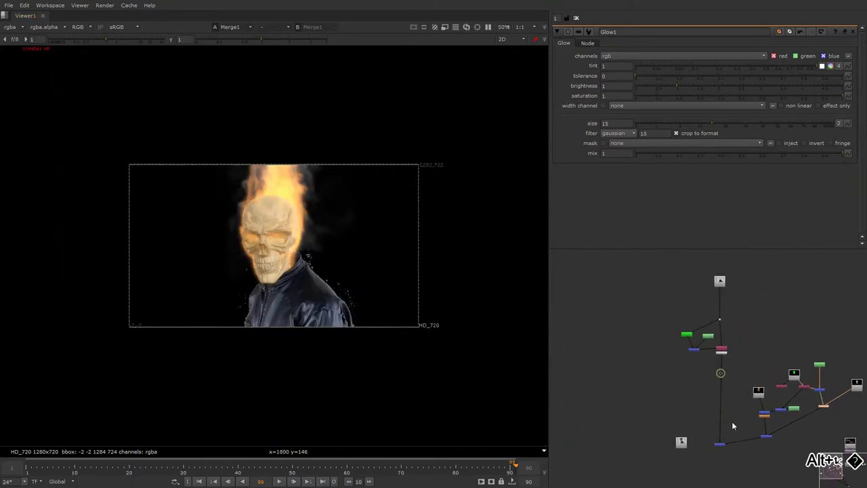
{"action": "scroll", "coordinate": [667, 386], "scroll_direction": "down", "scroll_amount": 3}
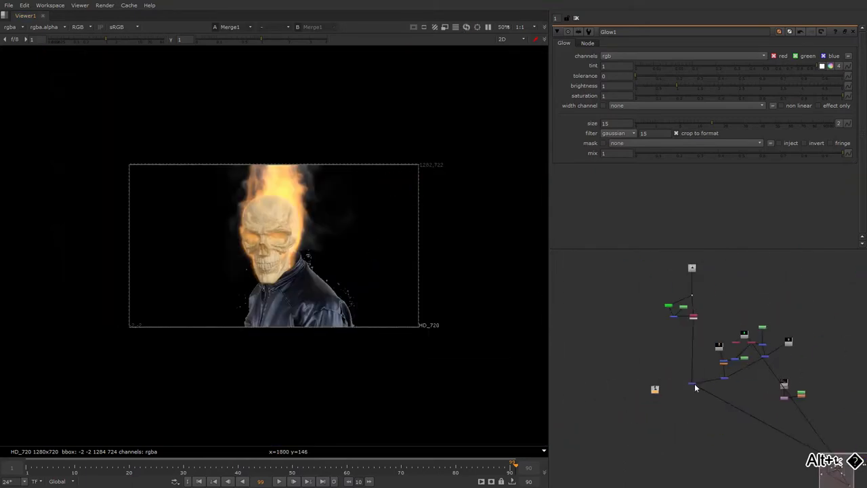
{"action": "mouse_move", "coordinate": [661, 380]}
{"action": "left_mouse_down", "text": "alt"}
{"action": "mouse_move", "coordinate": [833, 335]}
{"action": "mouse_move", "coordinate": [751, 386]}
{"action": "mouse_move", "coordinate": [790, 397]}
{"action": "left_mouse_up", "text": "alt"}
{"action": "key", "text": "1"}
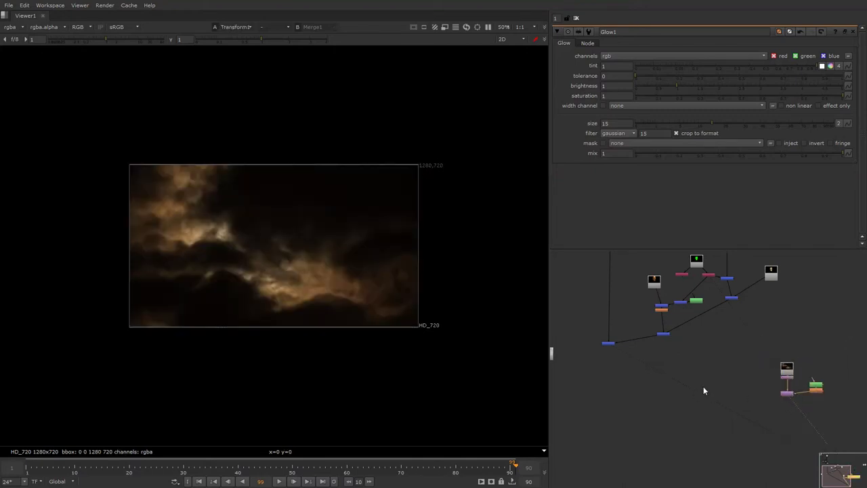
{"action": "left_click_drag", "start_coordinate": [651, 398], "coordinate": [691, 374], "text": "alt"}
- Create Merge8 putting the Ghost Rider comp over the cloud background branch, and view it
{"action": "key", "text": "m"}
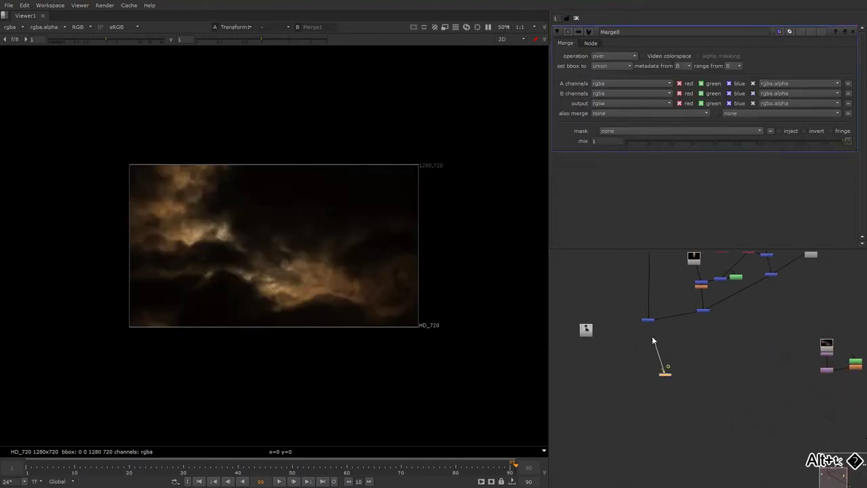
{"action": "left_click_drag", "start_coordinate": [668, 379], "coordinate": [635, 378]}
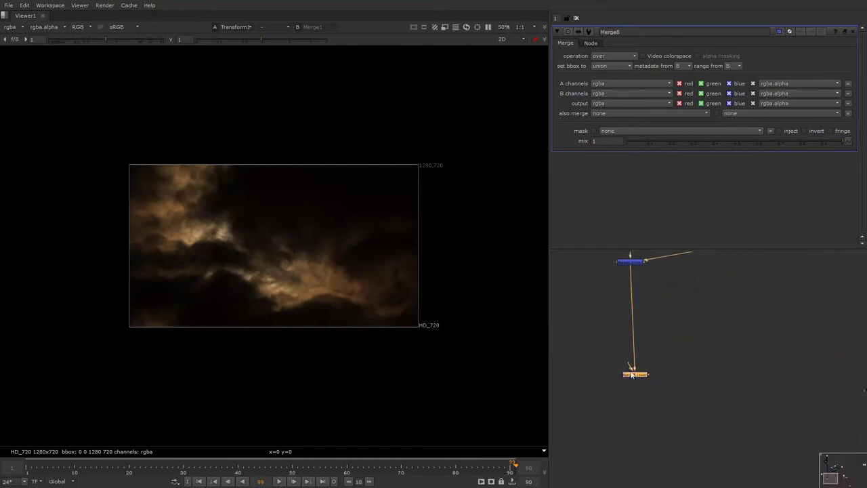
{"action": "scroll", "coordinate": [630, 369], "scroll_direction": "down", "scroll_amount": 3}
{"action": "left_click_drag", "start_coordinate": [834, 360], "coordinate": [839, 363]}
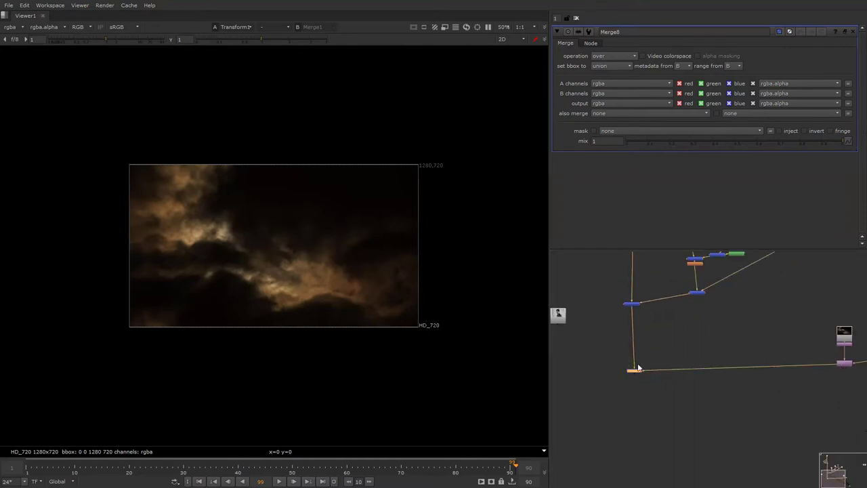
{"action": "key", "text": "1"}
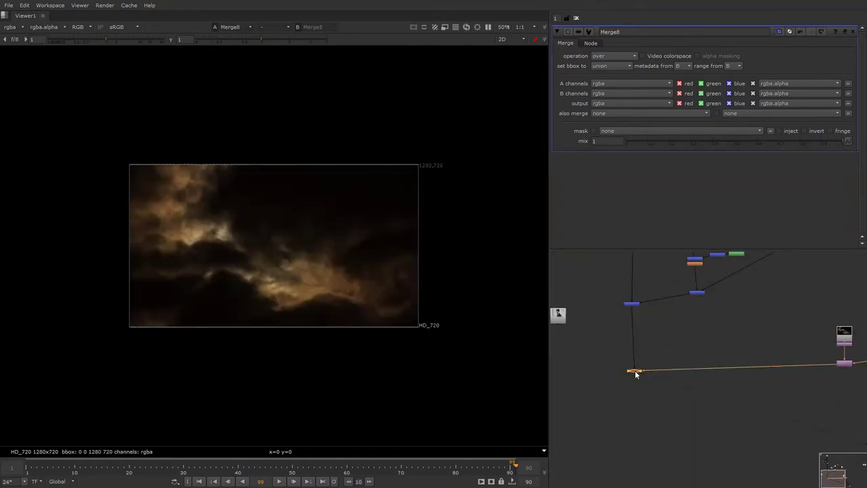
- Turn off the viewer overlays and select a group of nodes in the graph
{"action": "right_click", "coordinate": [359, 200]}
{"action": "left_click", "coordinate": [363, 212]}
{"action": "middle_click_drag", "start_coordinate": [664, 382], "coordinate": [668, 434], "text": "alt"}
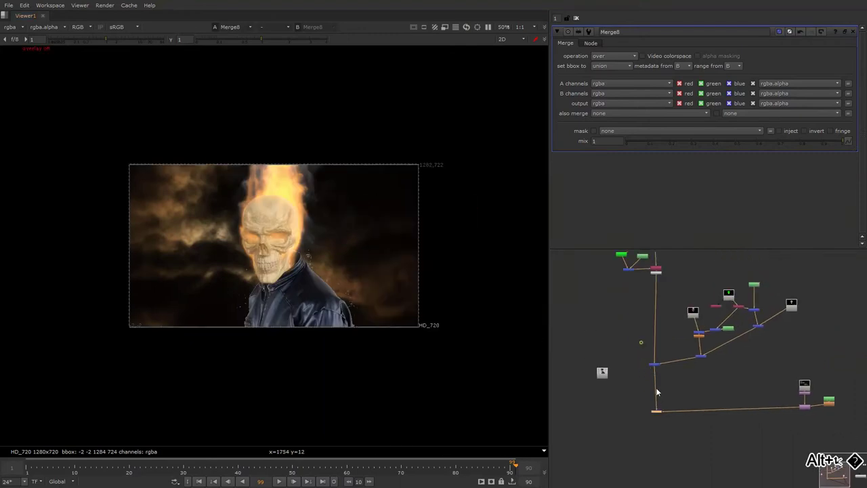
{"action": "left_click_drag", "start_coordinate": [668, 435], "coordinate": [677, 460]}
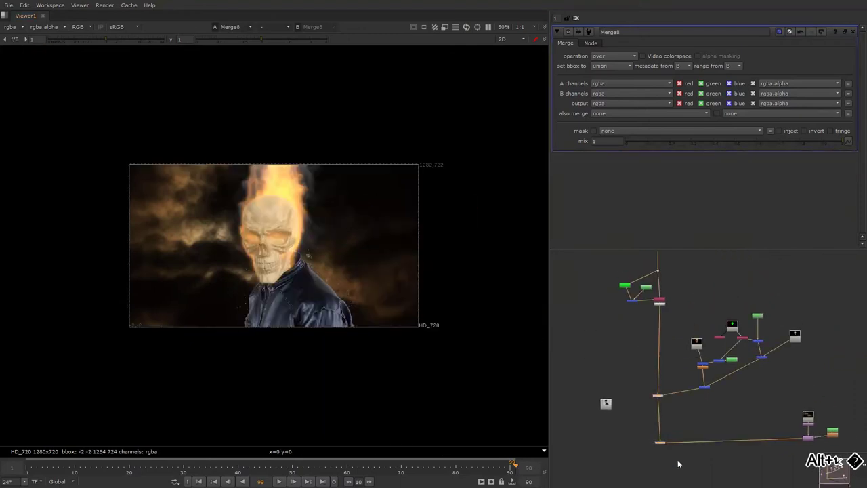
{"action": "left_click", "coordinate": [387, 209]}
{"action": "mouse_move", "coordinate": [788, 418]}
{"action": "left_mouse_down", "text": "alt"}
{"action": "mouse_move", "coordinate": [768, 380]}
{"action": "mouse_move", "coordinate": [732, 380]}
{"action": "left_mouse_up", "text": "alt"}
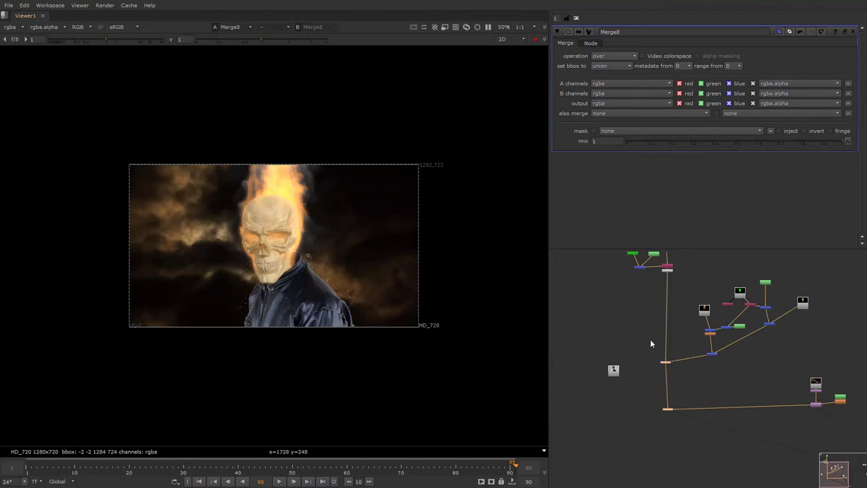
- Add Transform2 and move it below Merge1
{"action": "key", "text": "t"}
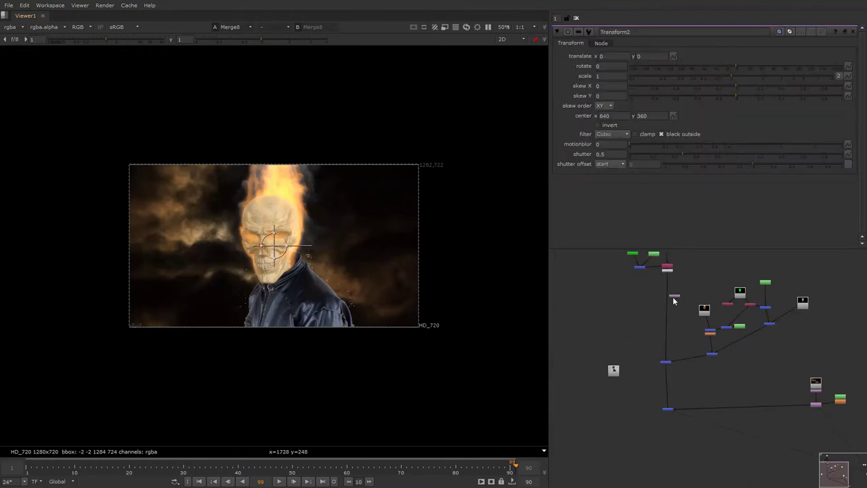
{"action": "scroll", "coordinate": [674, 296], "scroll_direction": "up", "scroll_amount": 5}
{"action": "left_click_drag", "start_coordinate": [676, 295], "coordinate": [652, 305]}
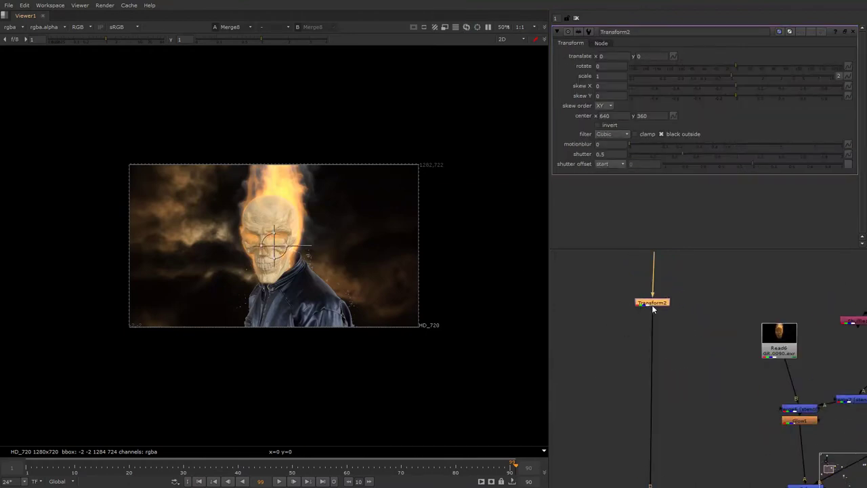
{"action": "key", "text": "ctrl+x"}
{"action": "left_click_drag", "start_coordinate": [657, 353], "coordinate": [648, 271], "text": "alt"}
{"action": "left_click_drag", "start_coordinate": [645, 423], "coordinate": [645, 311], "text": "alt"}
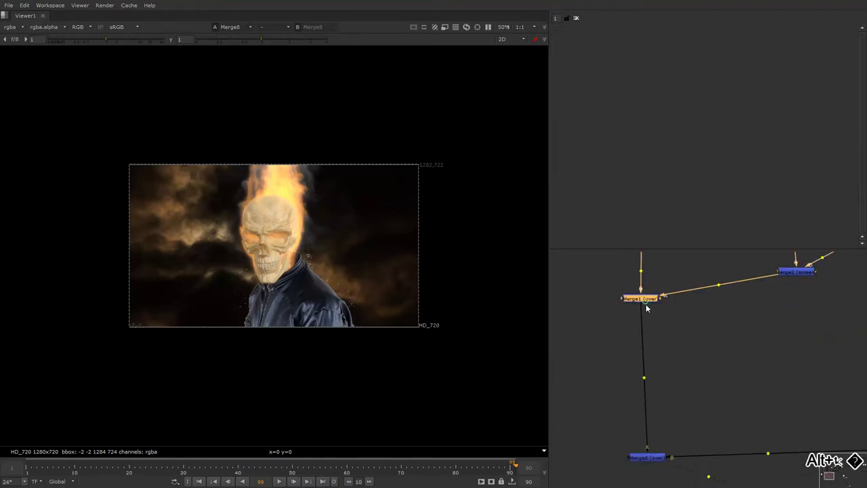
{"action": "key", "text": "ctrl+v"}
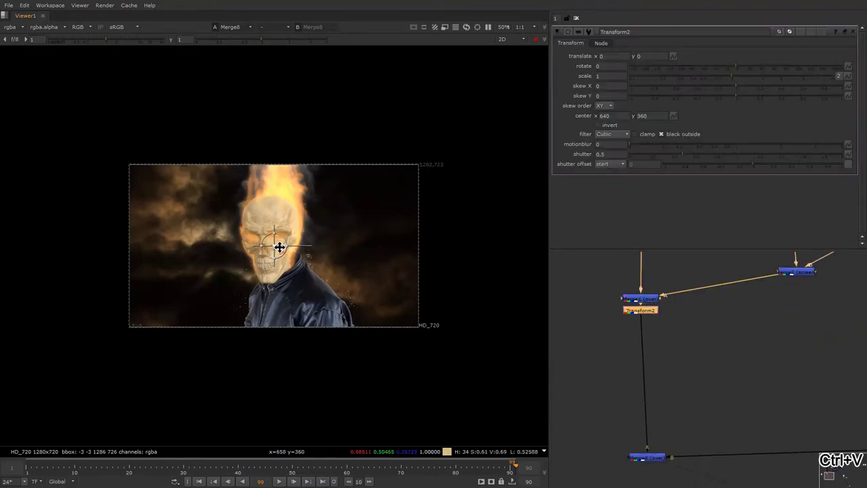
- Test shifting the skull right, delete Transform2, then reposition Roto3 and the luminance Keyer
{"action": "left_click_drag", "start_coordinate": [283, 249], "coordinate": [340, 248]}
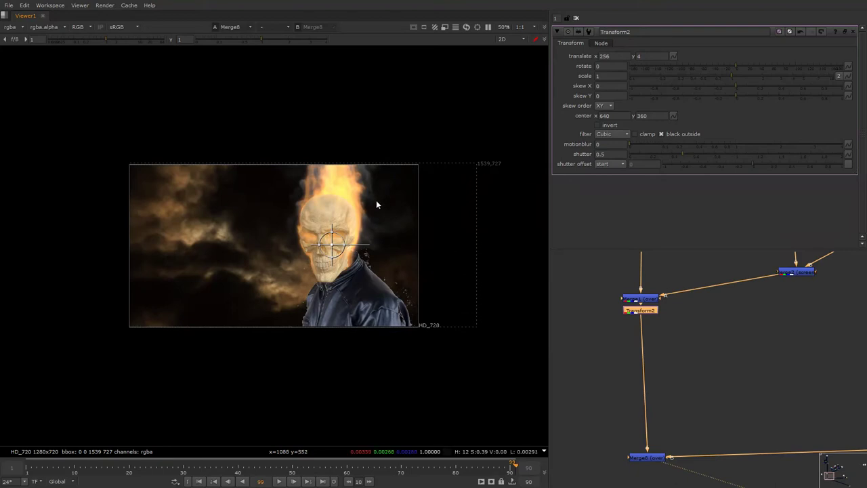
{"action": "key", "text": "o"}
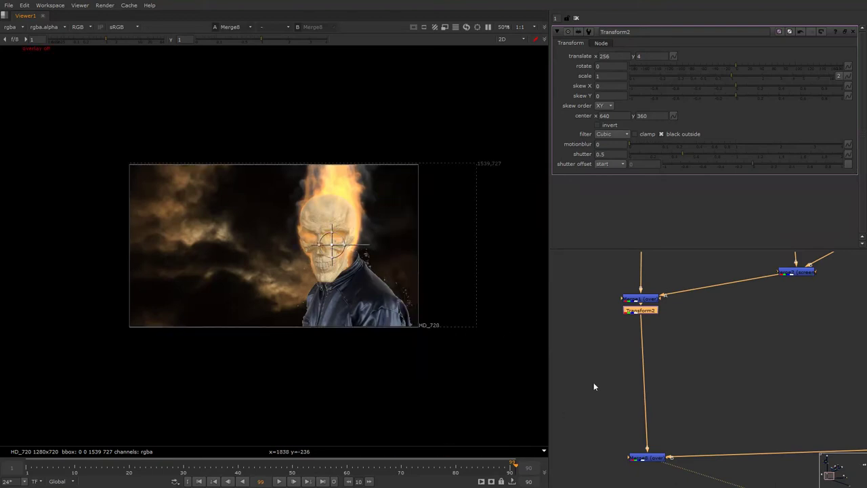
{"action": "mouse_move", "coordinate": [613, 372]}
{"action": "middle_mouse_down", "text": "alt"}
{"action": "mouse_move", "coordinate": [634, 328]}
{"action": "mouse_move", "coordinate": [675, 407]}
{"action": "mouse_move", "coordinate": [684, 394]}
{"action": "middle_mouse_up", "text": "alt"}
{"action": "key", "text": "Delete"}
{"action": "left_click_drag", "start_coordinate": [706, 348], "coordinate": [605, 377]}
{"action": "mouse_move", "coordinate": [655, 336]}
{"action": "left_mouse_down"}
{"action": "mouse_move", "coordinate": [670, 341]}
{"action": "mouse_move", "coordinate": [699, 324]}
{"action": "left_mouse_up"}
- Lower the Premult node beneath Copy1
{"action": "left_click", "coordinate": [675, 313]}
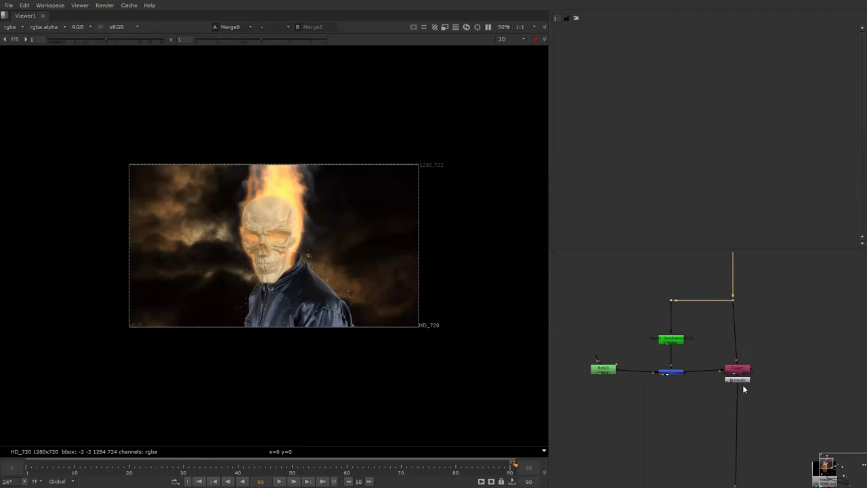
{"action": "mouse_move", "coordinate": [742, 391]}
{"action": "left_mouse_down", "text": "alt"}
{"action": "mouse_move", "coordinate": [710, 322]}
{"action": "mouse_move", "coordinate": [711, 389]}
{"action": "left_mouse_up", "text": "alt"}
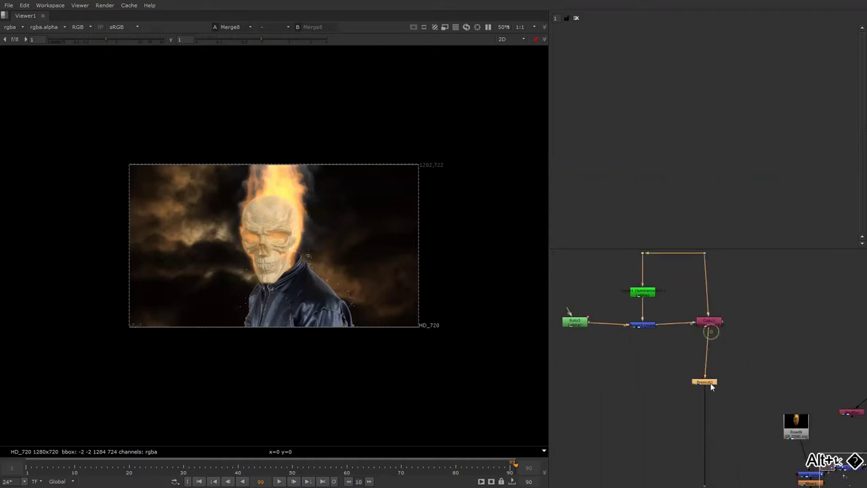
{"action": "left_click", "coordinate": [710, 328]}
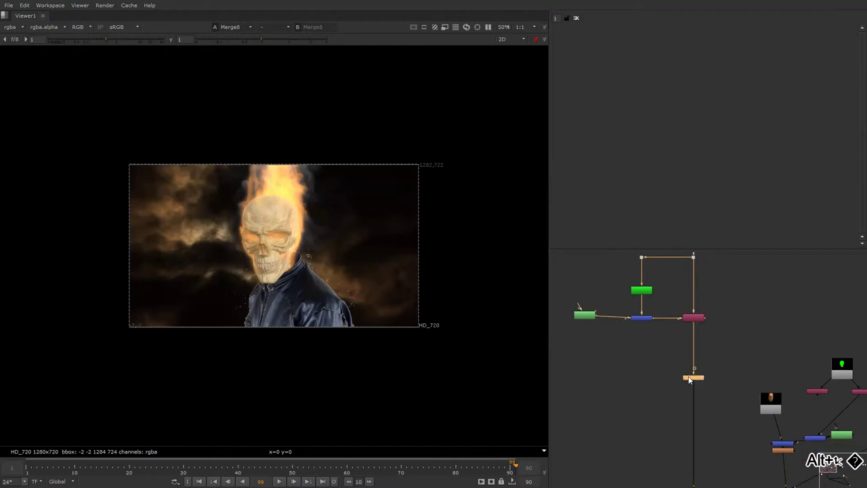
{"action": "left_click_drag", "start_coordinate": [692, 421], "coordinate": [650, 294], "text": "alt"}
{"action": "scroll", "coordinate": [649, 312], "scroll_direction": "down", "scroll_amount": 2}
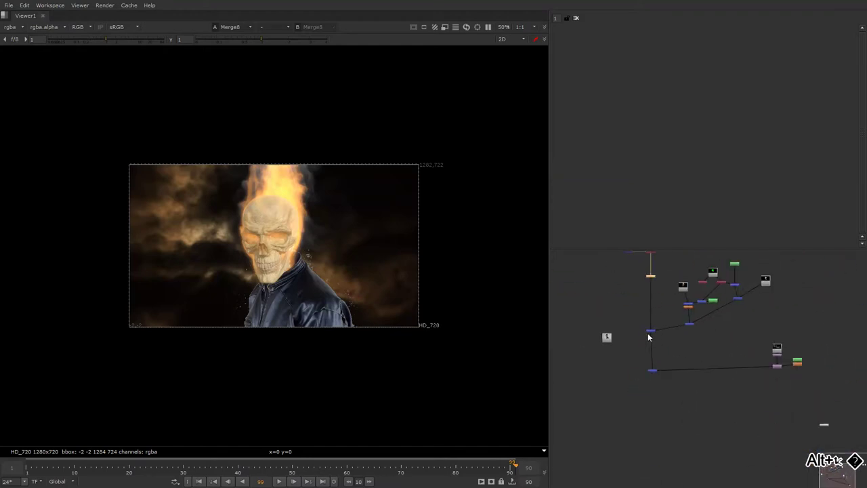
{"action": "scroll", "coordinate": [648, 333], "scroll_direction": "up", "scroll_amount": 1}
- Select the Roto3, Keyer1 and merge nodes together, then pick the luminance Keyer
{"action": "left_click", "coordinate": [650, 331]}
{"action": "scroll", "coordinate": [650, 319], "scroll_direction": "down", "scroll_amount": 5}
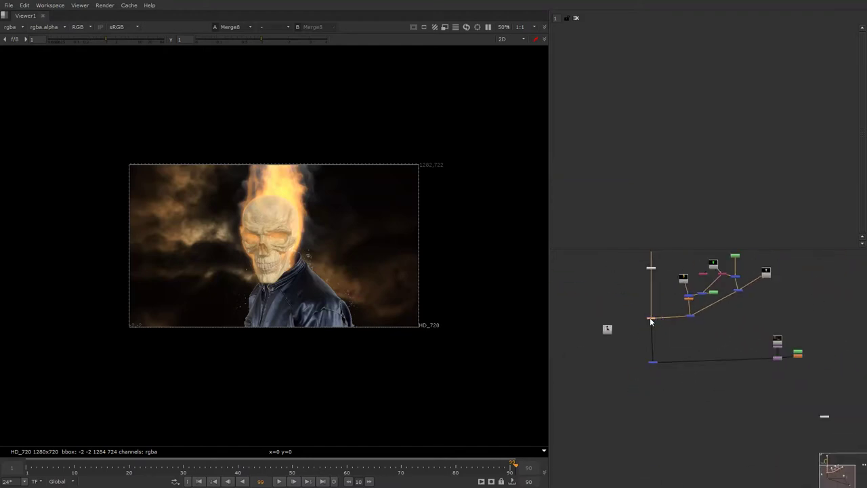
{"action": "left_click_drag", "start_coordinate": [636, 344], "coordinate": [659, 359], "text": "alt"}
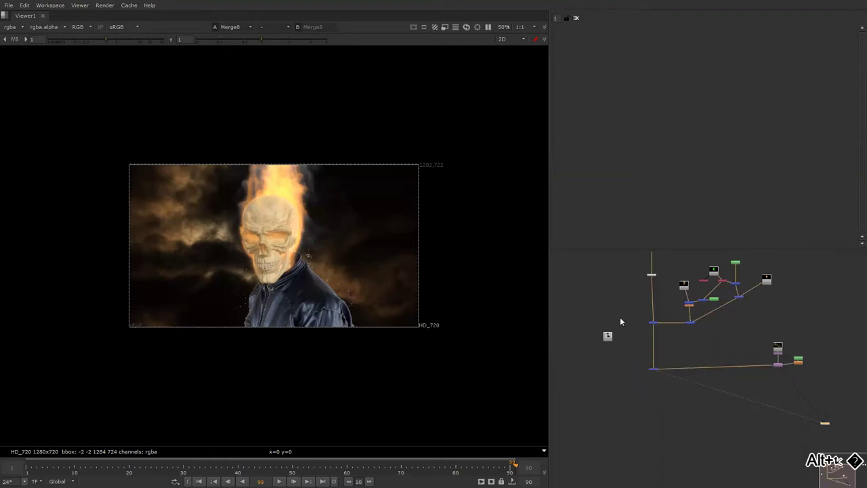
{"action": "scroll", "coordinate": [635, 359], "scroll_direction": "up", "scroll_amount": 3}
{"action": "left_click_drag", "start_coordinate": [596, 296], "coordinate": [686, 383]}
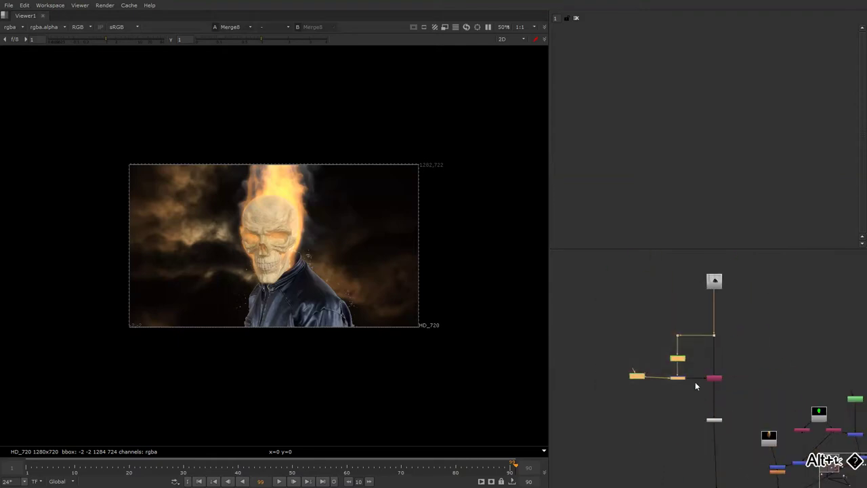
{"action": "scroll", "coordinate": [677, 342], "scroll_direction": "up", "scroll_amount": 2}
{"action": "scroll", "coordinate": [602, 364], "scroll_direction": "up", "scroll_amount": 2}
{"action": "scroll", "coordinate": [602, 364], "scroll_direction": "up", "scroll_amount": 1}
{"action": "left_click", "coordinate": [644, 350]}
- View Keyer1's alpha matte and test lowering its low threshold, then undo it
{"action": "key", "text": "1"}
{"action": "key", "text": "a"}
{"action": "key", "text": "f"}
{"action": "scroll", "coordinate": [307, 287], "scroll_direction": "up", "scroll_amount": 4}
{"action": "scroll", "coordinate": [307, 288], "scroll_direction": "up", "scroll_amount": 2}
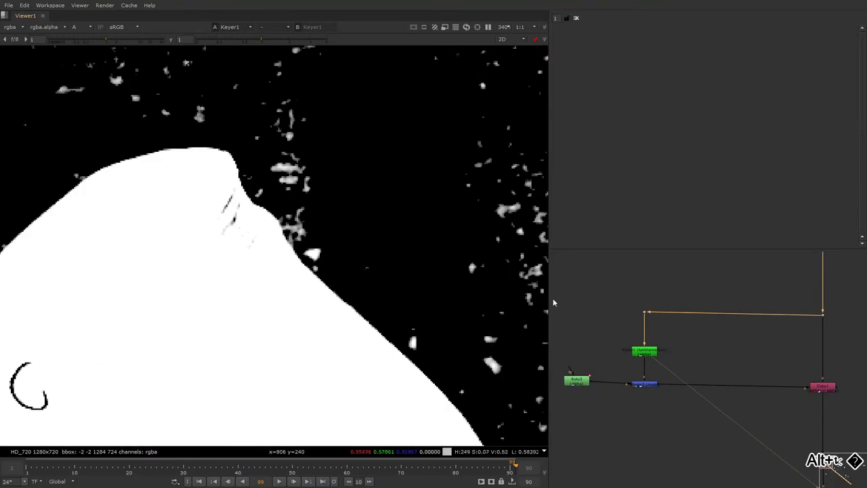
{"action": "double_click", "coordinate": [645, 348]}
{"action": "left_click_drag", "start_coordinate": [687, 168], "coordinate": [611, 170]}
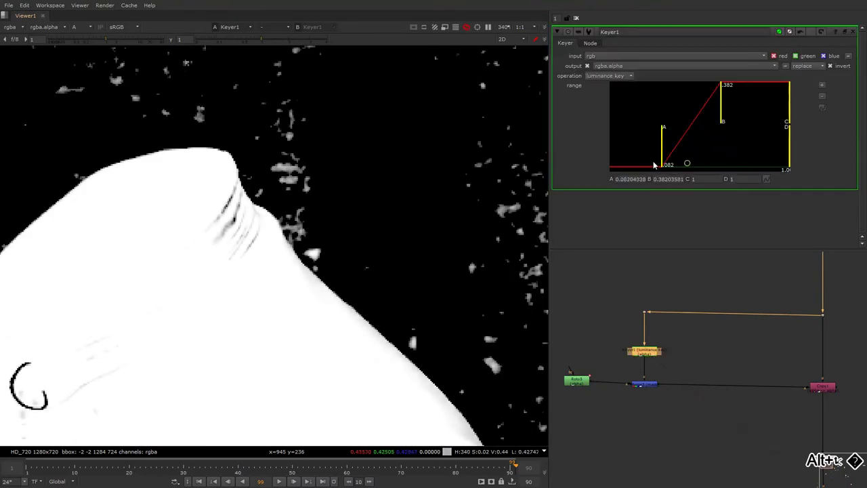
{"action": "key", "text": "ctrl+z"}
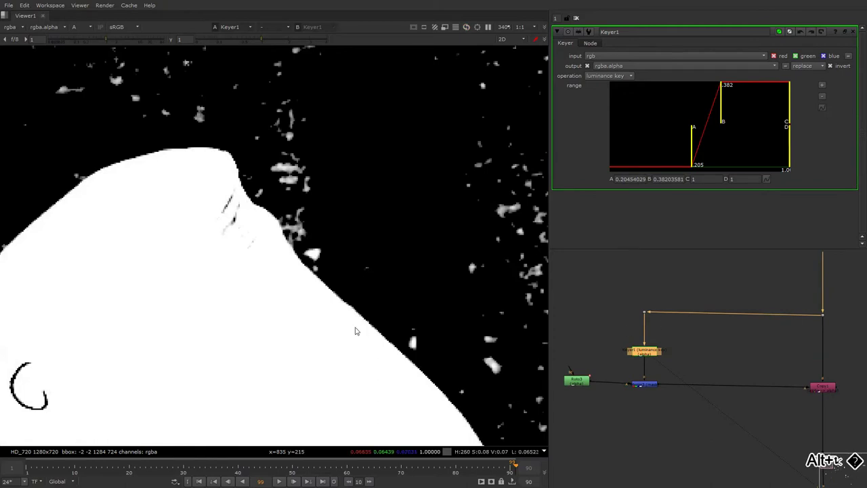
- Compare Dot1's output with Keyer1's matte in the Viewer
{"action": "left_click_drag", "start_coordinate": [419, 342], "coordinate": [422, 219], "text": "alt"}
{"action": "scroll", "coordinate": [398, 234], "scroll_direction": "down", "scroll_amount": 4}
{"action": "scroll", "coordinate": [485, 237], "scroll_direction": "up", "scroll_amount": 2}
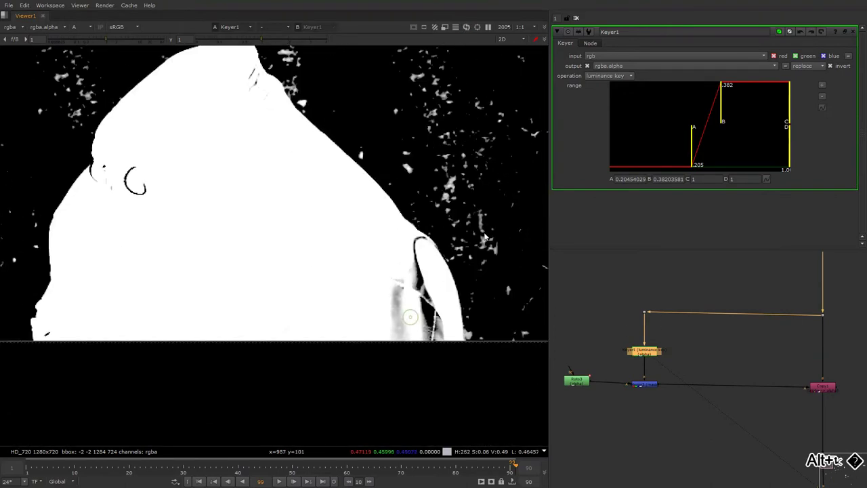
{"action": "left_click_drag", "start_coordinate": [727, 331], "coordinate": [700, 327], "text": "alt"}
{"action": "left_click", "coordinate": [795, 311]}
{"action": "key", "text": "1"}
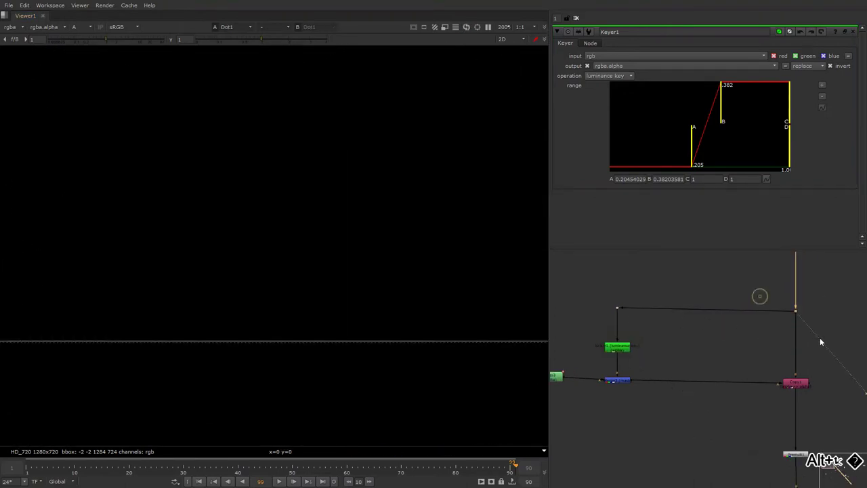
{"action": "left_click", "coordinate": [614, 347]}
{"action": "key", "text": "1"}
{"action": "left_click", "coordinate": [678, 338]}
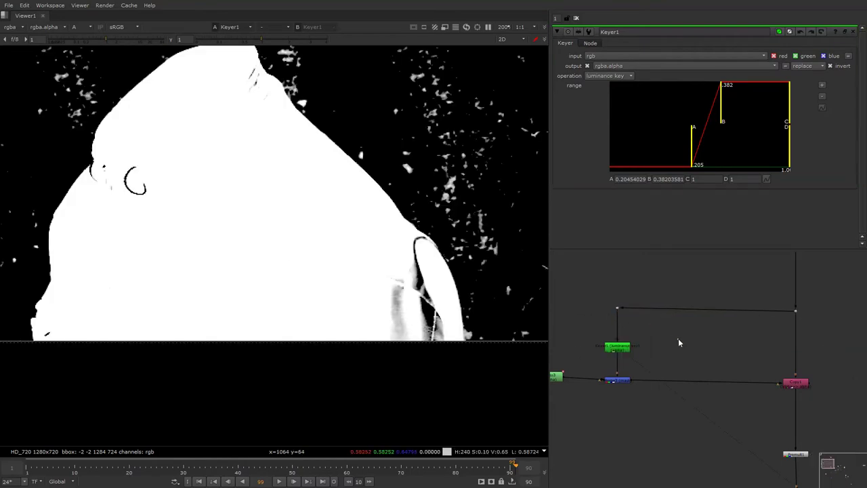
- Create Roto5 and draw a closed Bezier outline around the white jacket matte
{"action": "key", "text": "o"}
{"action": "right_click", "coordinate": [213, 111]}
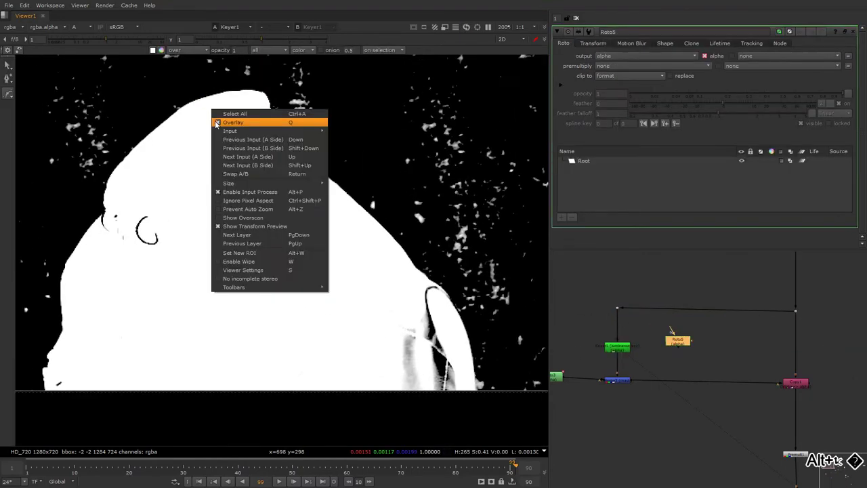
{"action": "left_click", "coordinate": [216, 121]}
{"action": "left_click", "coordinate": [218, 114]}
{"action": "left_click", "coordinate": [255, 108]}
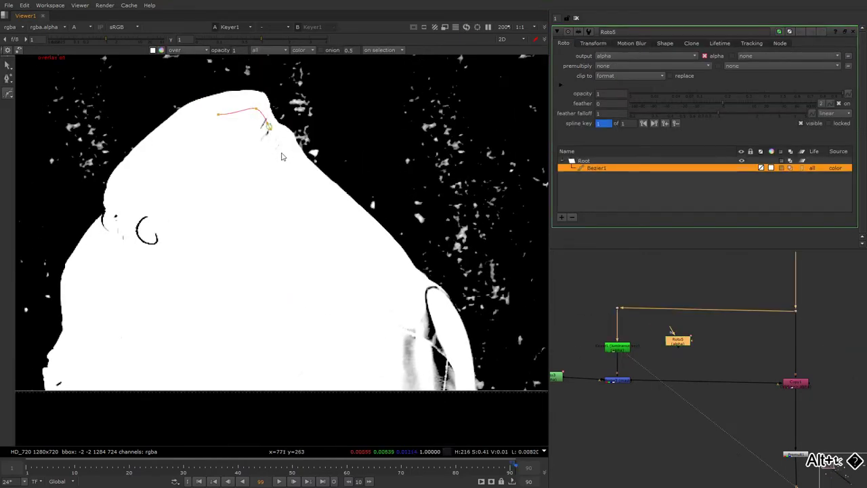
{"action": "left_click", "coordinate": [365, 241]}
{"action": "left_click", "coordinate": [450, 349]}
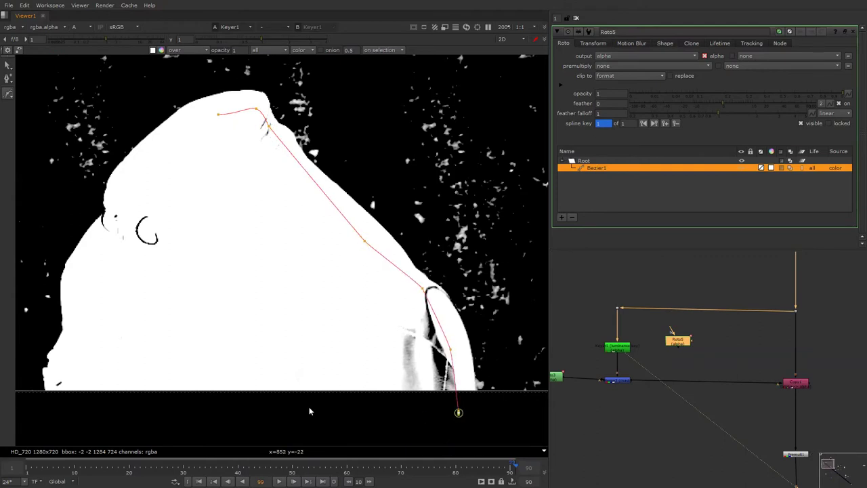
{"action": "middle_click_drag", "start_coordinate": [124, 410], "coordinate": [193, 401]}
{"action": "left_click", "coordinate": [184, 409]}
{"action": "left_click", "coordinate": [123, 388]}
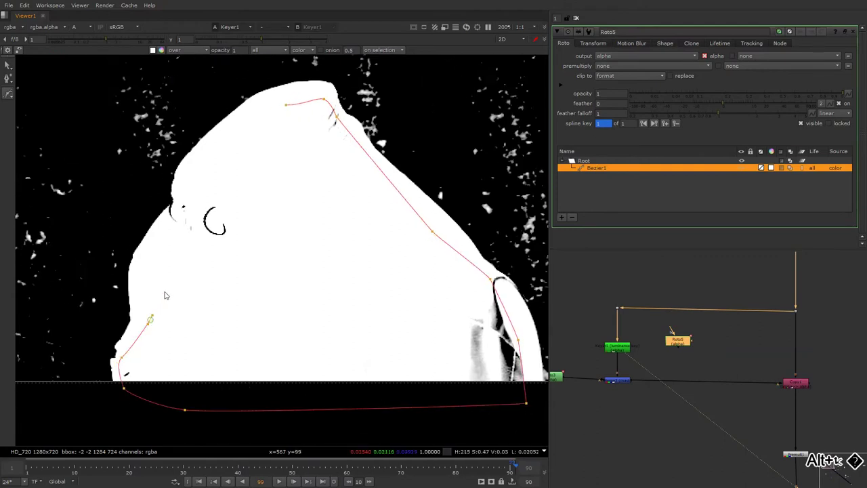
{"action": "left_click", "coordinate": [286, 105]}
- Key the shape at frames 73 and 53 by moving the right-side points onto the jacket edge
{"action": "scroll", "coordinate": [267, 155], "scroll_direction": "down", "scroll_amount": 2}
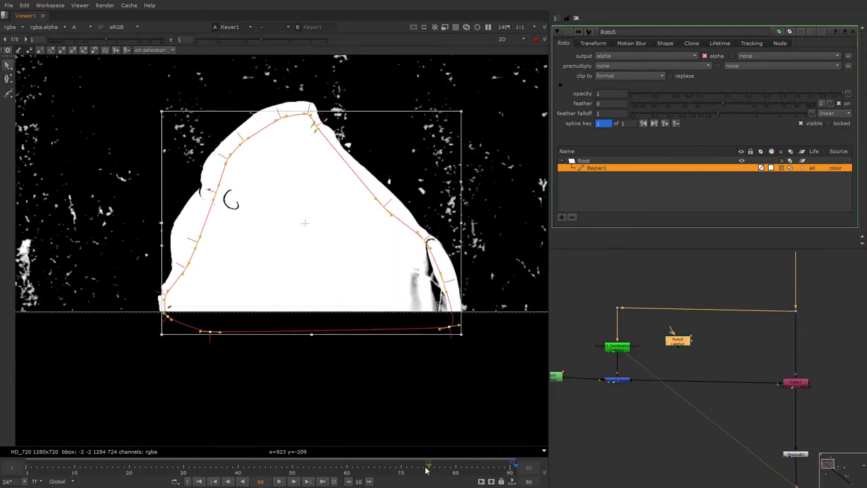
{"action": "left_click_drag", "start_coordinate": [425, 469], "coordinate": [419, 469]}
{"action": "left_click_drag", "start_coordinate": [305, 255], "coordinate": [442, 313]}
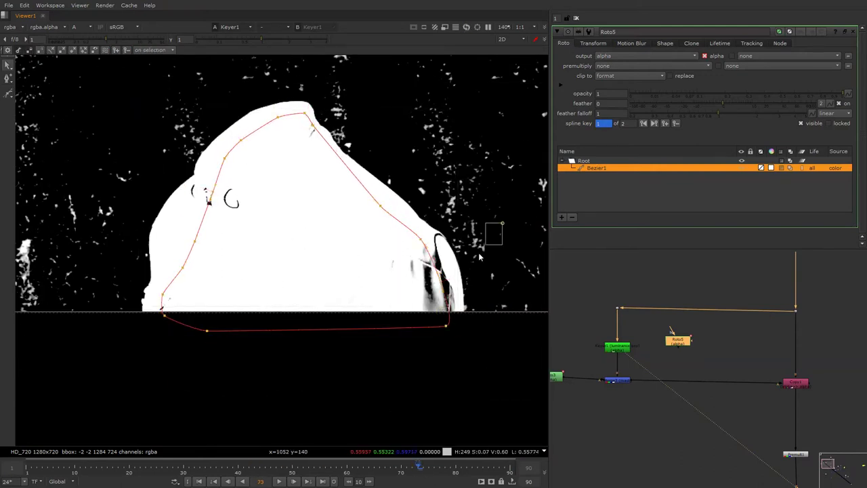
{"action": "left_click_drag", "start_coordinate": [455, 279], "coordinate": [397, 348]}
{"action": "left_click_drag", "start_coordinate": [420, 303], "coordinate": [438, 294]}
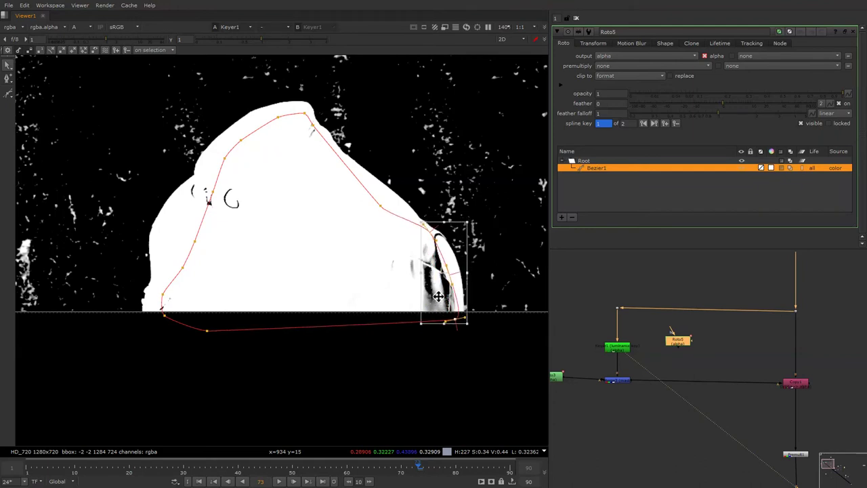
{"action": "left_click", "coordinate": [309, 465]}
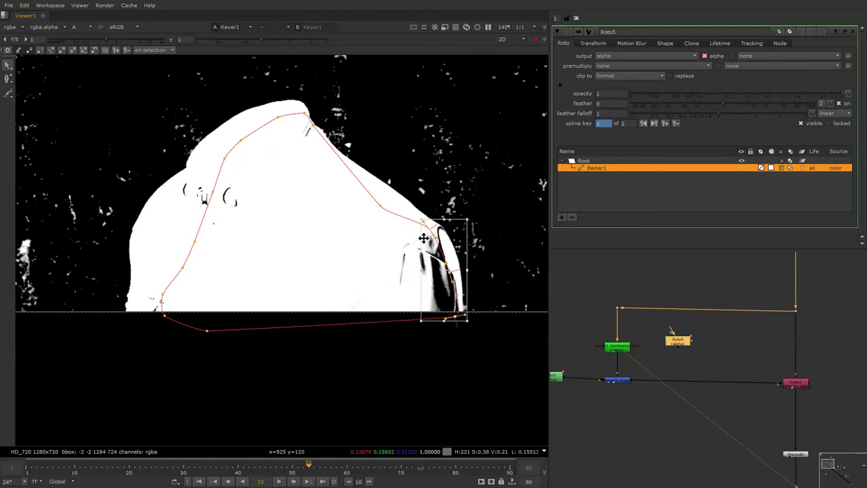
{"action": "left_click_drag", "start_coordinate": [424, 246], "coordinate": [428, 239]}
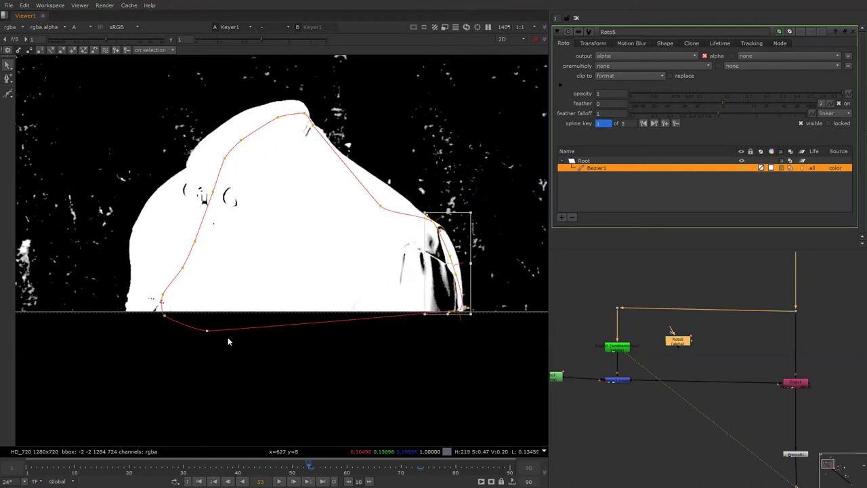
- Adjust the right-side points at frames 30 and 1, then move to frame 47
{"action": "left_click", "coordinate": [185, 468]}
{"action": "mouse_move", "coordinate": [444, 272]}
{"action": "left_mouse_down"}
{"action": "mouse_move", "coordinate": [446, 282]}
{"action": "mouse_move", "coordinate": [434, 272]}
{"action": "left_mouse_up"}
{"action": "left_click", "coordinate": [113, 469]}
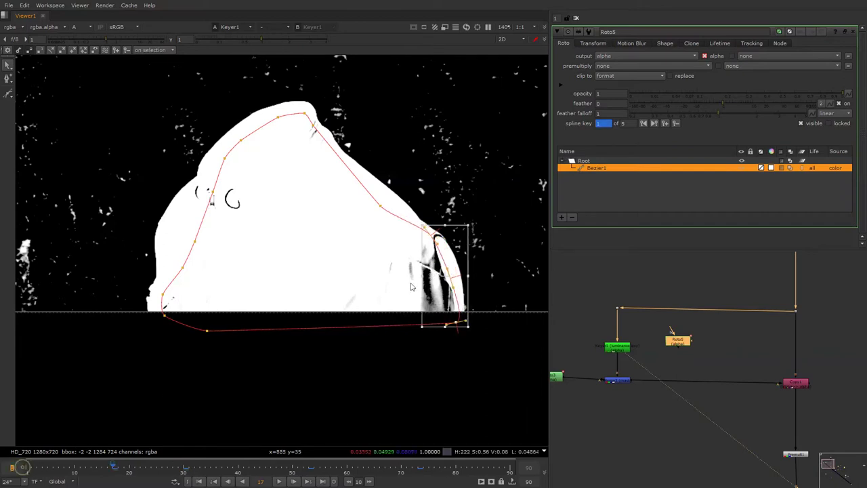
{"action": "left_click_drag", "start_coordinate": [31, 469], "coordinate": [26, 469]}
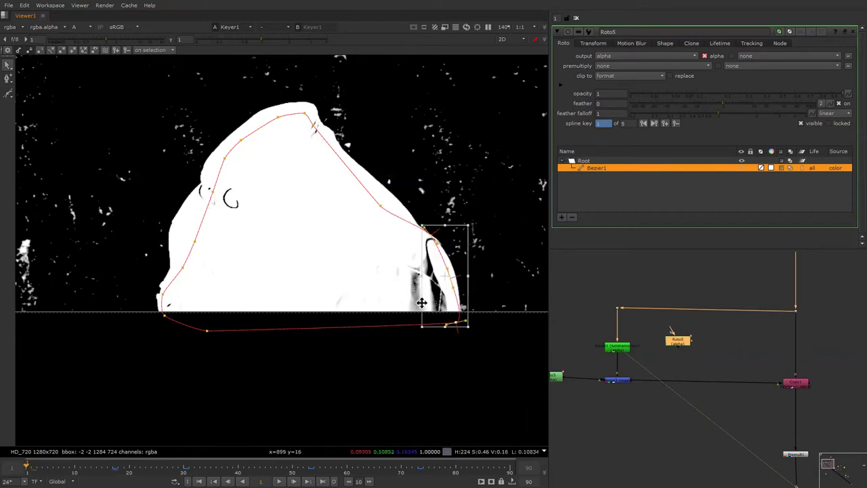
{"action": "left_click_drag", "start_coordinate": [438, 301], "coordinate": [432, 300]}
{"action": "left_click", "coordinate": [257, 368]}
{"action": "left_click_drag", "start_coordinate": [124, 466], "coordinate": [276, 466]}
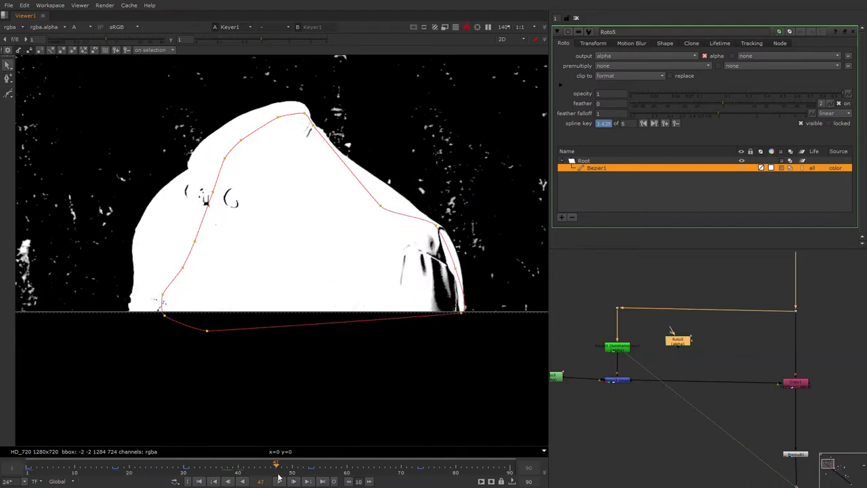
{"action": "left_click", "coordinate": [9, 92]}
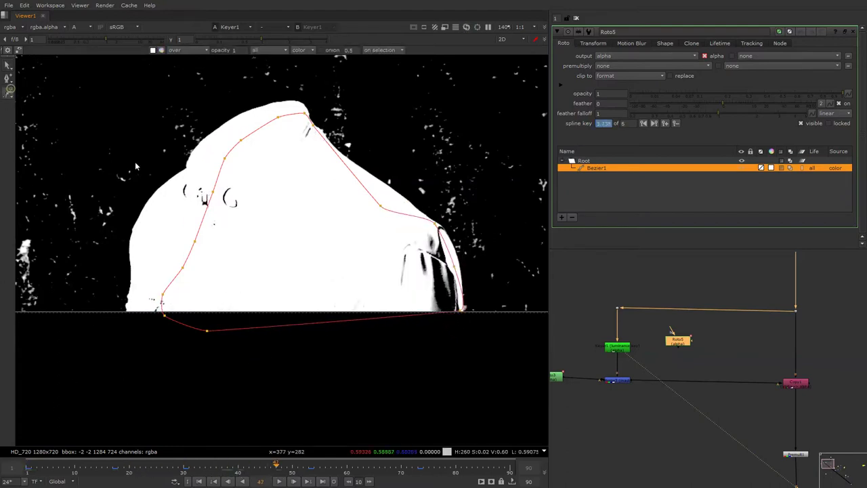
- Draw a closed five-point Bezier2 shape over the left side of the matte
{"action": "left_click", "coordinate": [201, 161]}
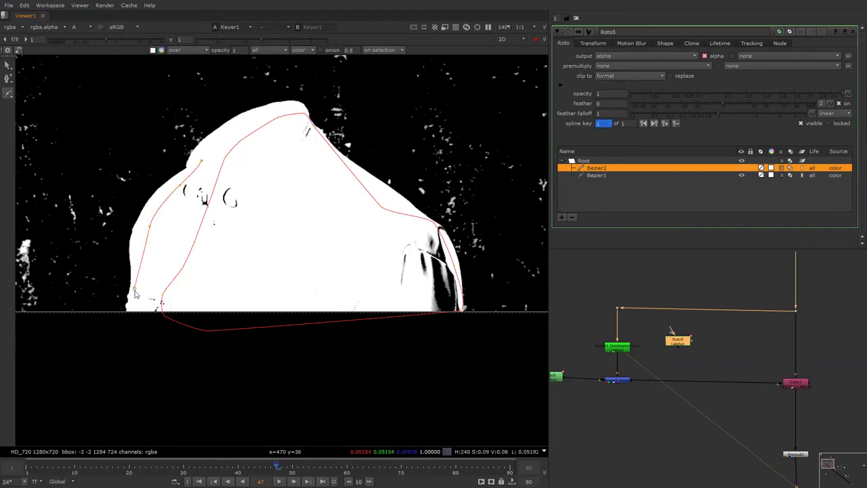
{"action": "left_click", "coordinate": [139, 337]}
{"action": "left_click", "coordinate": [218, 336]}
{"action": "left_click", "coordinate": [287, 265]}
{"action": "left_click", "coordinate": [282, 161]}
{"action": "left_click", "coordinate": [201, 163]}
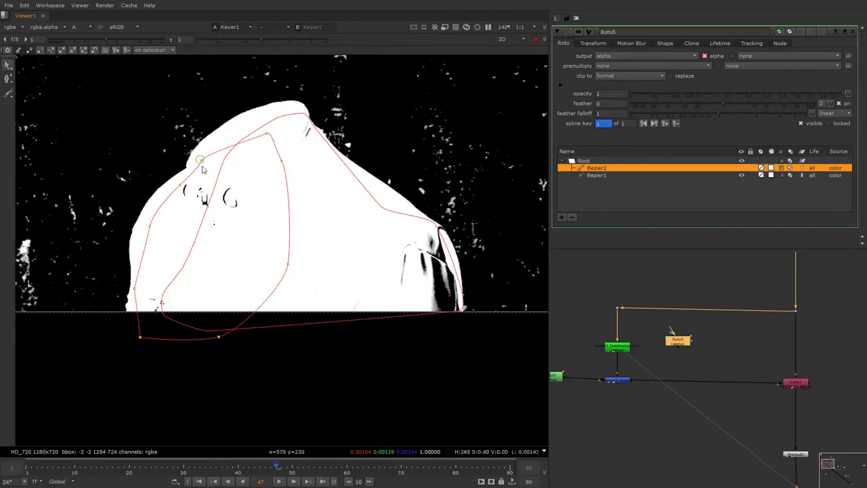
- Keyframe Bezier2 at frames 7 and 1, shifting it right and pulling out its left edge
{"action": "left_click_drag", "start_coordinate": [195, 244], "coordinate": [302, 351]}
{"action": "left_click", "coordinate": [63, 468]}
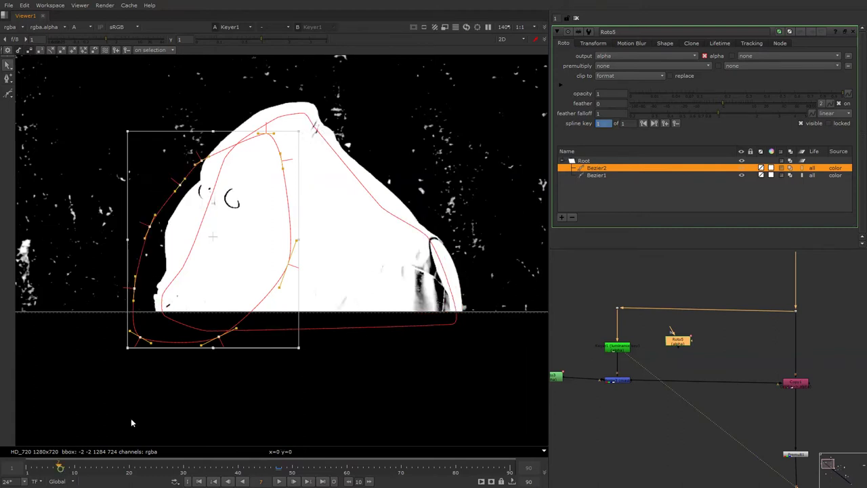
{"action": "left_click_drag", "start_coordinate": [230, 262], "coordinate": [262, 258]}
{"action": "left_click", "coordinate": [88, 222]}
{"action": "scroll", "coordinate": [186, 232], "scroll_direction": "up", "scroll_amount": 2}
{"action": "left_click_drag", "start_coordinate": [240, 185], "coordinate": [213, 181]}
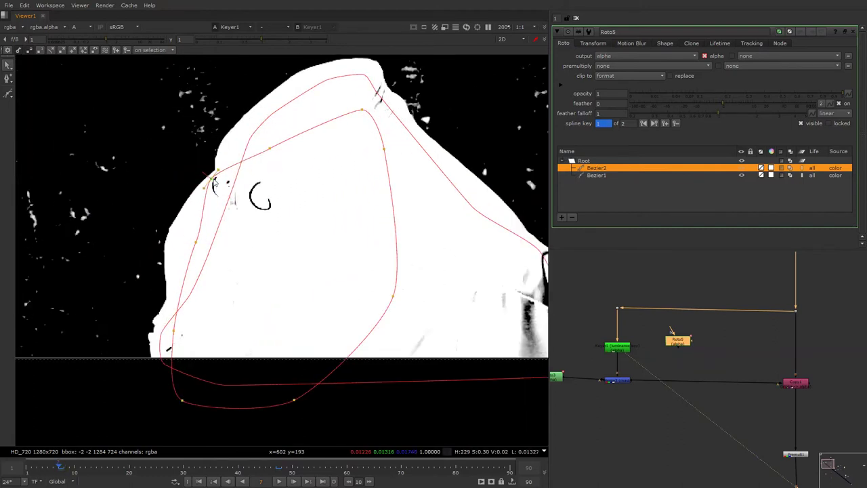
{"action": "key", "text": "ctrl+a"}
{"action": "mouse_move", "coordinate": [61, 468]}
{"action": "left_mouse_down"}
{"action": "mouse_move", "coordinate": [124, 475]}
{"action": "mouse_move", "coordinate": [12, 468]}
{"action": "mouse_move", "coordinate": [26, 478]}
{"action": "left_mouse_up"}
{"action": "left_click_drag", "start_coordinate": [185, 318], "coordinate": [188, 318]}
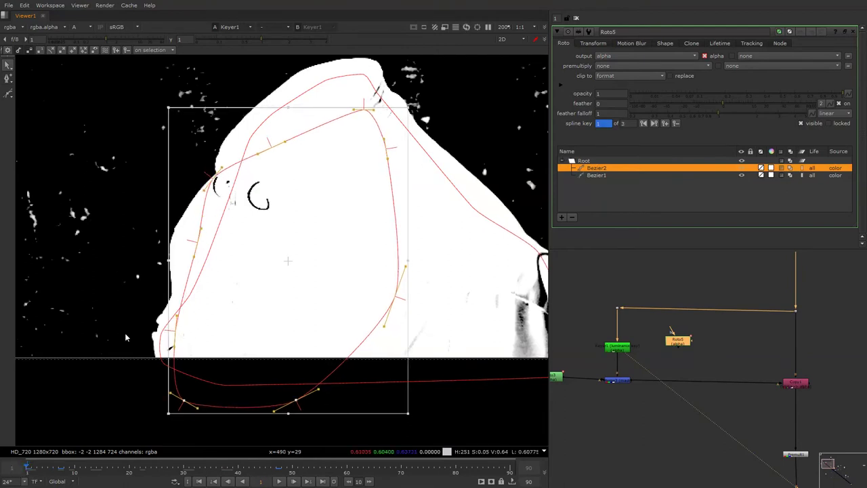
- Refit Bezier2 at frames 66 and 79, then play through the shot to check both shapes
{"action": "left_click_drag", "start_coordinate": [264, 467], "coordinate": [380, 477]}
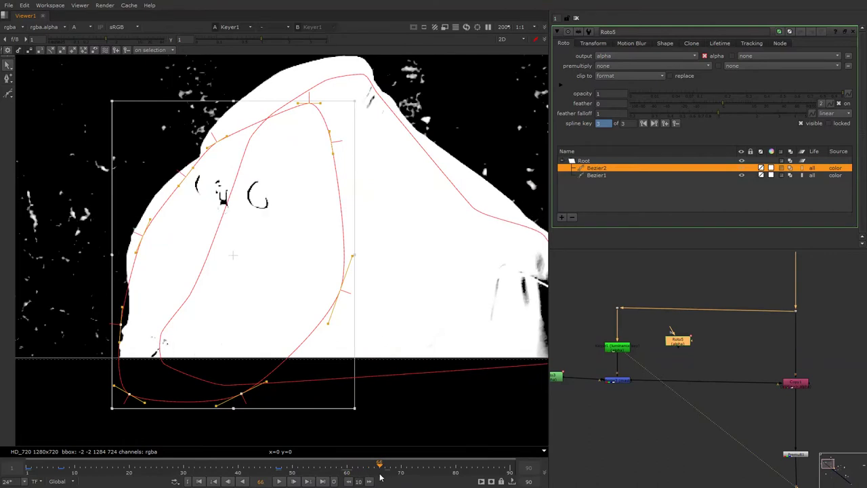
{"action": "left_click_drag", "start_coordinate": [201, 289], "coordinate": [207, 294]}
{"action": "left_click_drag", "start_coordinate": [95, 288], "coordinate": [155, 422]}
{"action": "left_click_drag", "start_coordinate": [139, 367], "coordinate": [148, 366]}
{"action": "left_click_drag", "start_coordinate": [411, 472], "coordinate": [449, 467]}
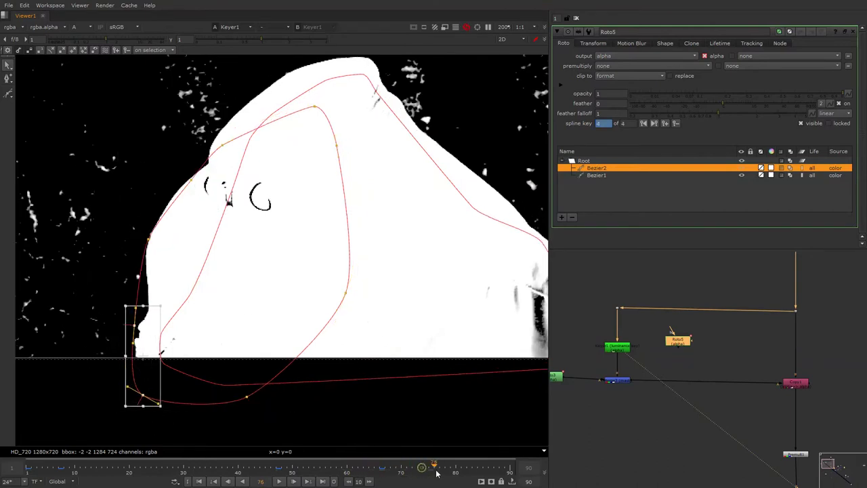
{"action": "key", "text": "ctrl+a"}
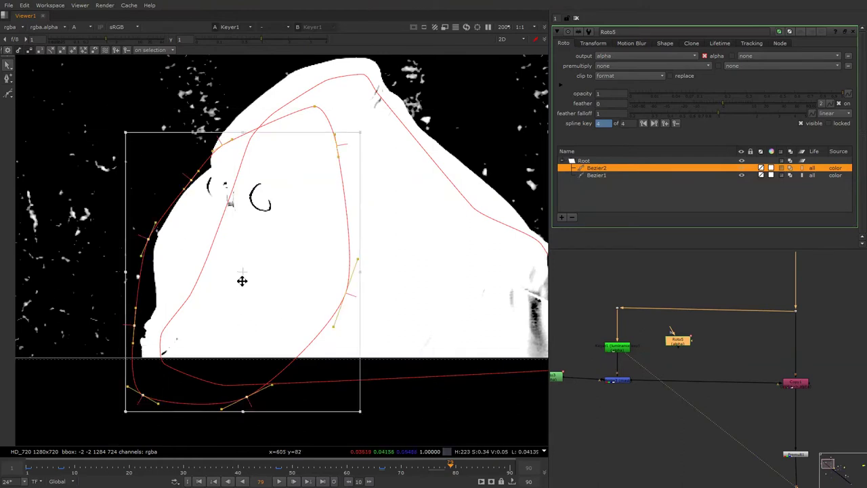
{"action": "left_click_drag", "start_coordinate": [242, 273], "coordinate": [264, 269]}
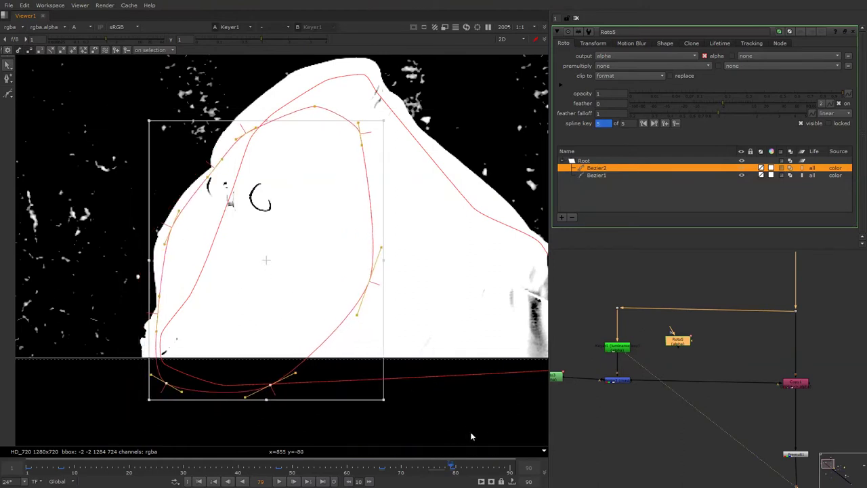
{"action": "left_click", "coordinate": [511, 476]}
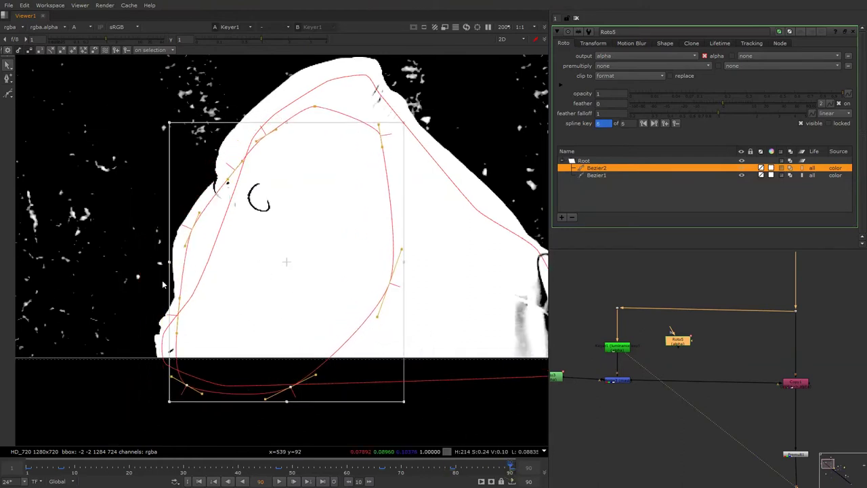
{"action": "left_click", "coordinate": [134, 280]}
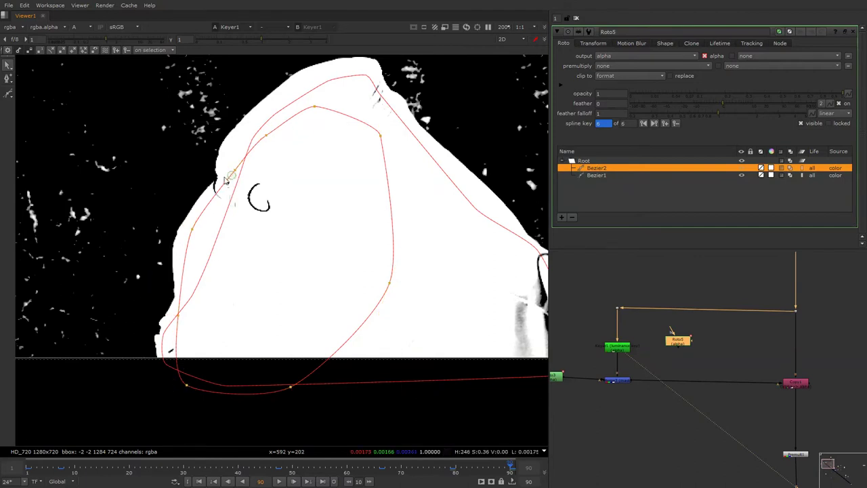
{"action": "left_click_drag", "start_coordinate": [238, 174], "coordinate": [218, 178]}
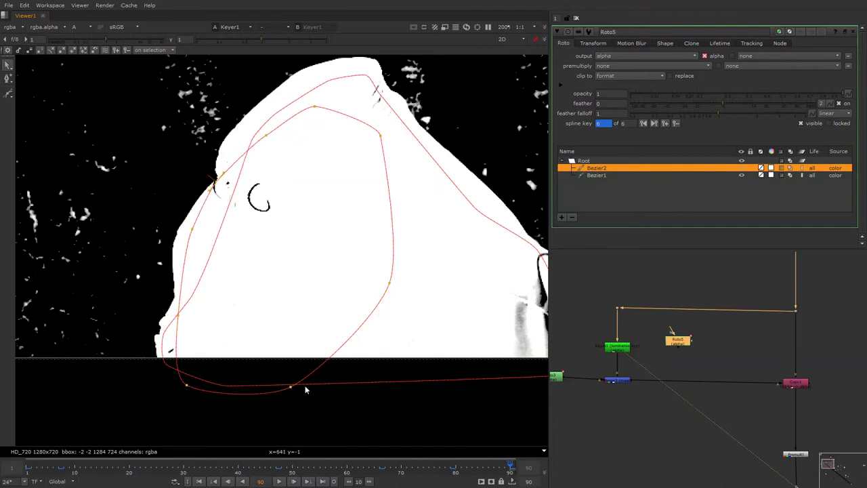
{"action": "left_click_drag", "start_coordinate": [490, 476], "coordinate": [515, 475]}
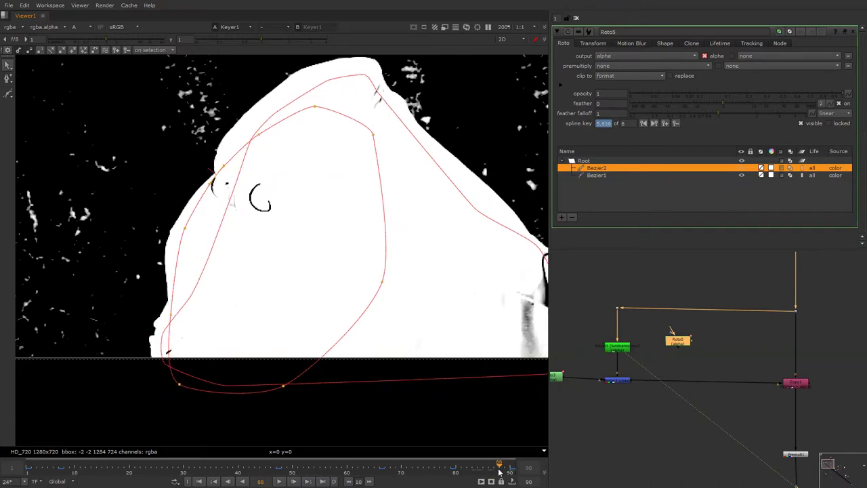
- Merge the roto into the matte pipe before Copy1 and view the cleaned matte
{"action": "left_click_drag", "start_coordinate": [494, 299], "coordinate": [403, 301], "text": "alt"}
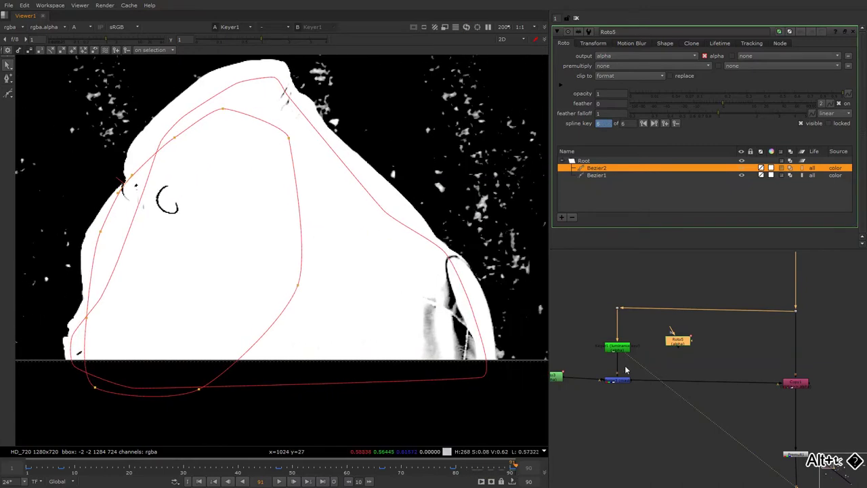
{"action": "key", "text": "m"}
{"action": "left_click_drag", "start_coordinate": [703, 367], "coordinate": [686, 380]}
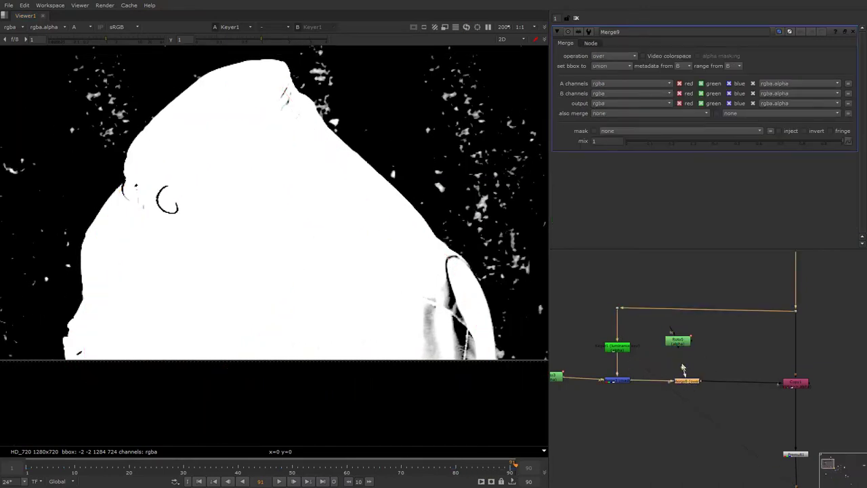
{"action": "key", "text": "1"}
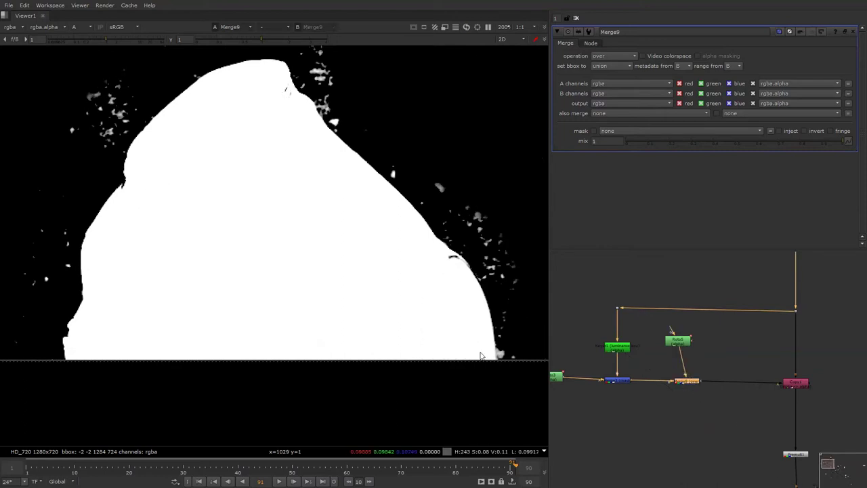
{"action": "left_click_drag", "start_coordinate": [322, 252], "coordinate": [253, 271], "text": "alt"}
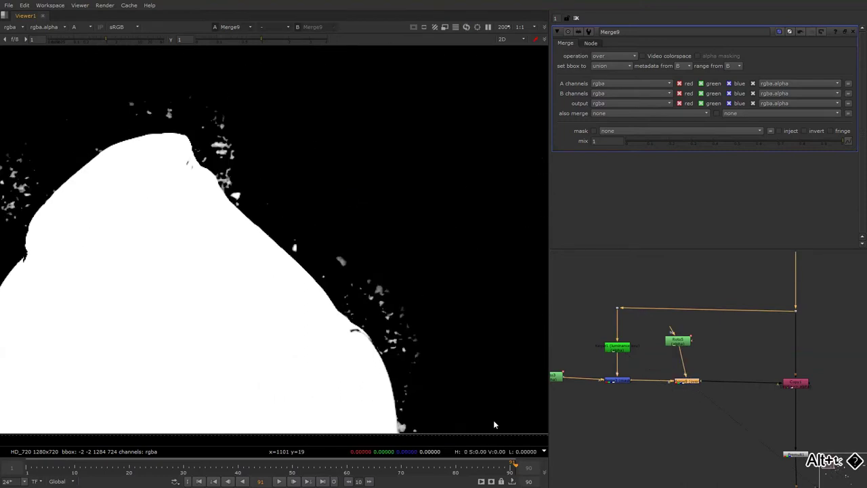
{"action": "left_click_drag", "start_coordinate": [98, 233], "coordinate": [281, 191], "text": "alt"}
- View Keyer1's colour image, move the Dot up, and add Grade1 above the keyer
{"action": "left_click_drag", "start_coordinate": [740, 336], "coordinate": [733, 350], "text": "alt"}
{"action": "left_click_drag", "start_coordinate": [753, 287], "coordinate": [846, 379]}
{"action": "key", "text": "1"}
{"action": "left_click", "coordinate": [611, 365]}
{"action": "key", "text": "1"}
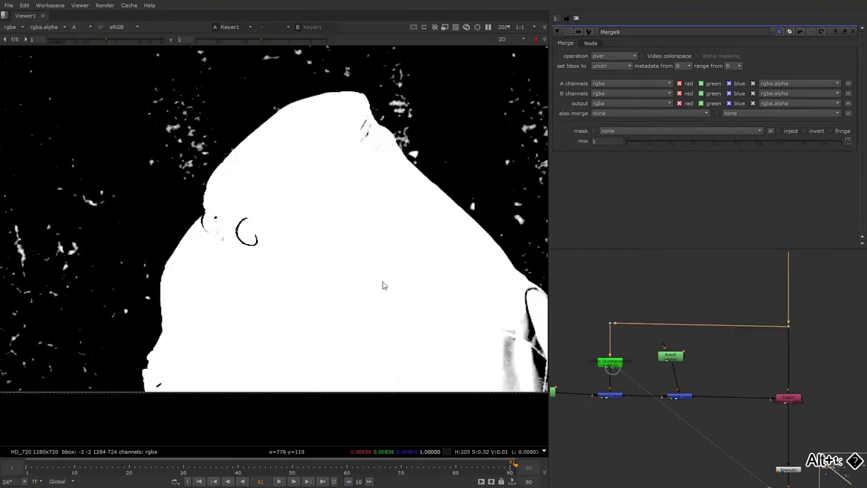
{"action": "key", "text": "a"}
{"action": "mouse_move", "coordinate": [569, 322]}
{"action": "left_mouse_down", "text": "alt"}
{"action": "mouse_move", "coordinate": [612, 326]}
{"action": "mouse_move", "coordinate": [652, 294]}
{"action": "mouse_move", "coordinate": [653, 322]}
{"action": "left_mouse_up", "text": "alt"}
{"action": "key", "text": "g"}
- Add Roto6 and view the keyer's alpha at the shoulder, reverting a trial range change
{"action": "key", "text": "o"}
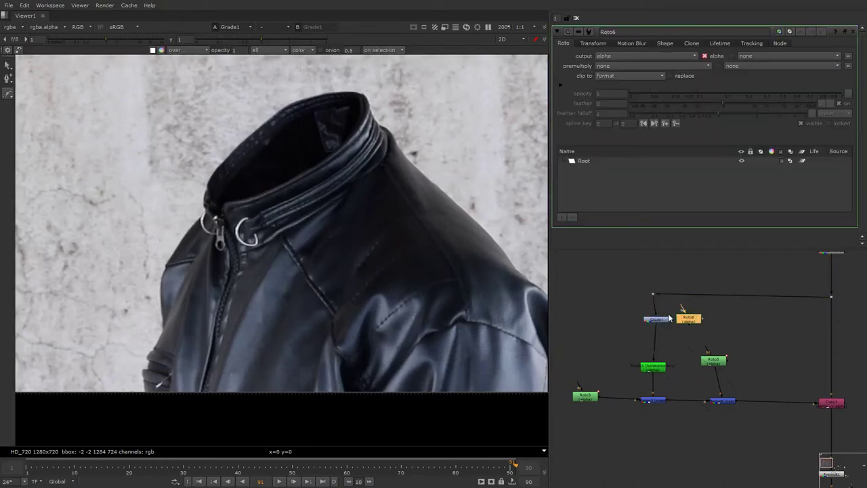
{"action": "left_click", "coordinate": [662, 369]}
{"action": "key", "text": "1"}
{"action": "key", "text": "a"}
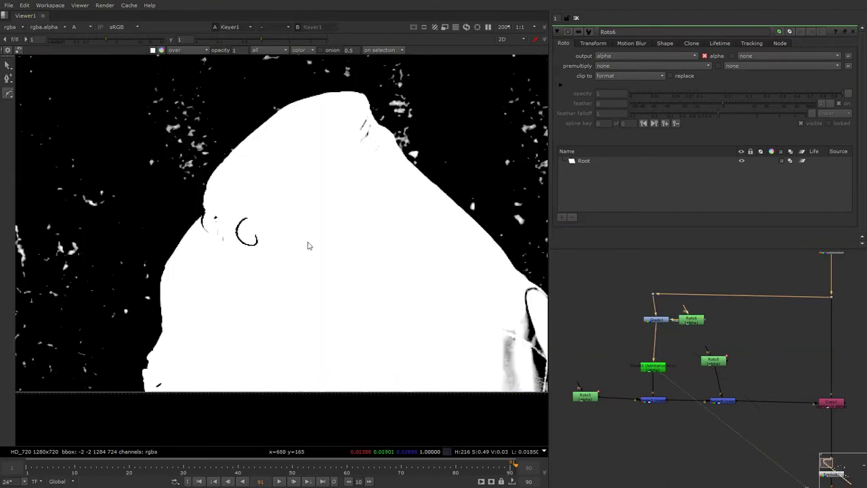
{"action": "left_click_drag", "start_coordinate": [233, 238], "coordinate": [70, 235], "text": "alt"}
{"action": "double_click", "coordinate": [650, 369]}
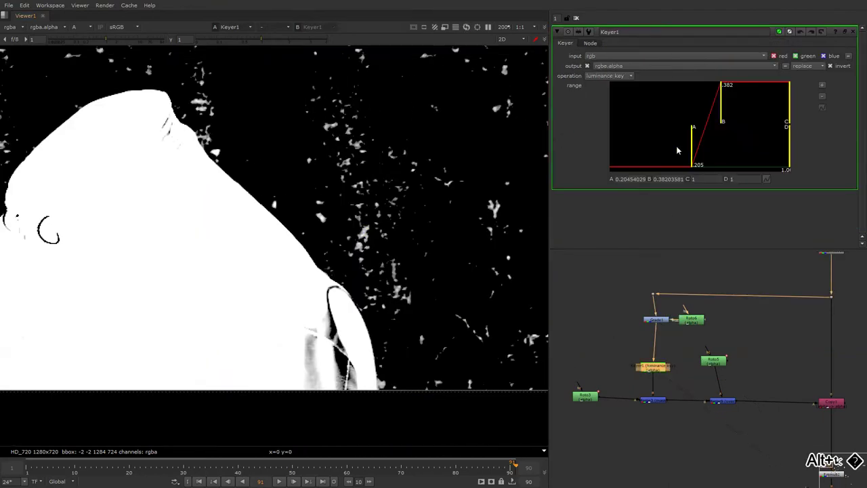
{"action": "left_click_drag", "start_coordinate": [720, 117], "coordinate": [825, 117]}
{"action": "key", "text": "ctrl+z"}
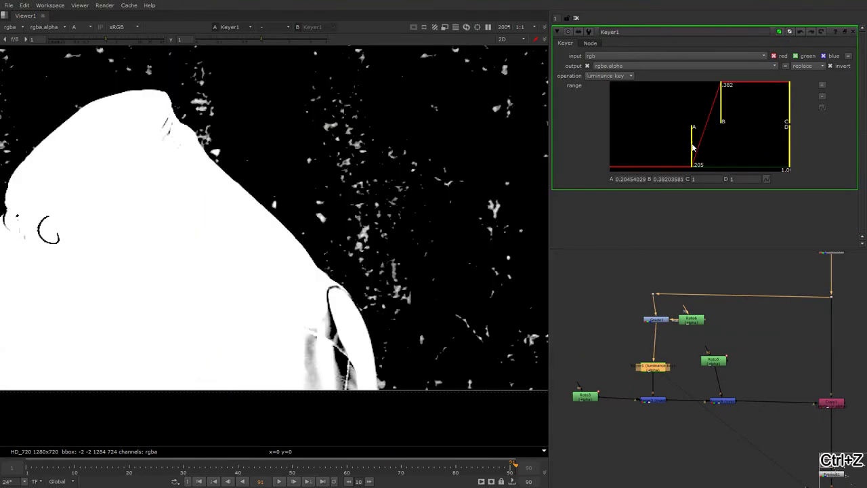
{"action": "key", "text": "ctrl+z"}
- Draw a closed Bezier around the speckled background right of the jacket
{"action": "double_click", "coordinate": [691, 318]}
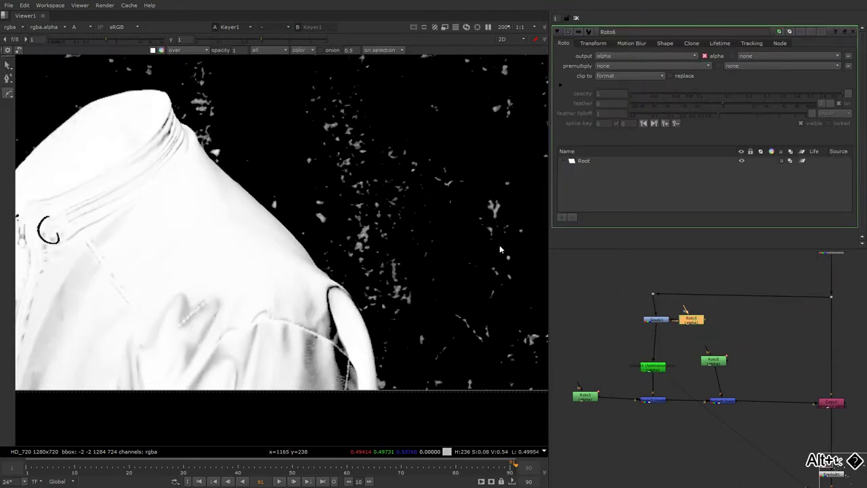
{"action": "scroll", "coordinate": [308, 173], "scroll_direction": "down", "scroll_amount": 2, "text": "alt"}
{"action": "middle_click_drag", "start_coordinate": [308, 172], "coordinate": [308, 222]}
{"action": "right_click", "coordinate": [304, 204]}
{"action": "left_click", "coordinate": [318, 215]}
{"action": "left_click", "coordinate": [292, 144]}
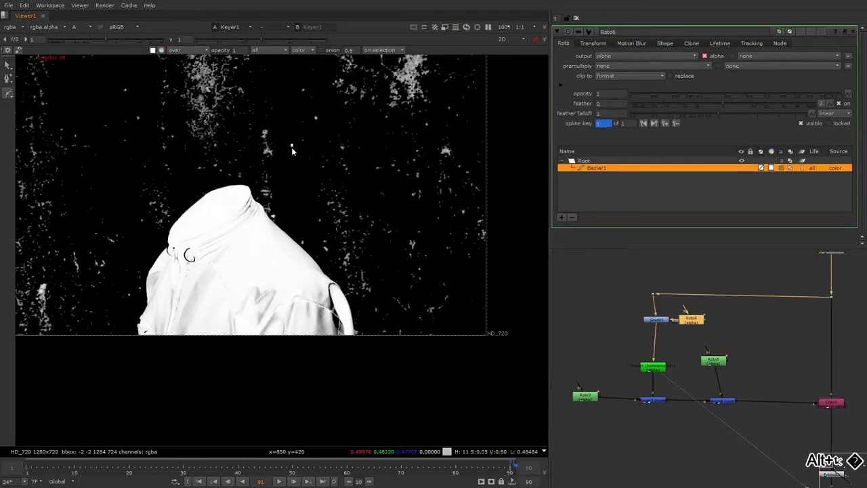
{"action": "left_click_drag", "start_coordinate": [306, 203], "coordinate": [317, 219]}
{"action": "left_click", "coordinate": [339, 247]}
{"action": "left_click", "coordinate": [363, 293]}
{"action": "left_click", "coordinate": [389, 364]}
{"action": "left_click_drag", "start_coordinate": [464, 295], "coordinate": [464, 319]}
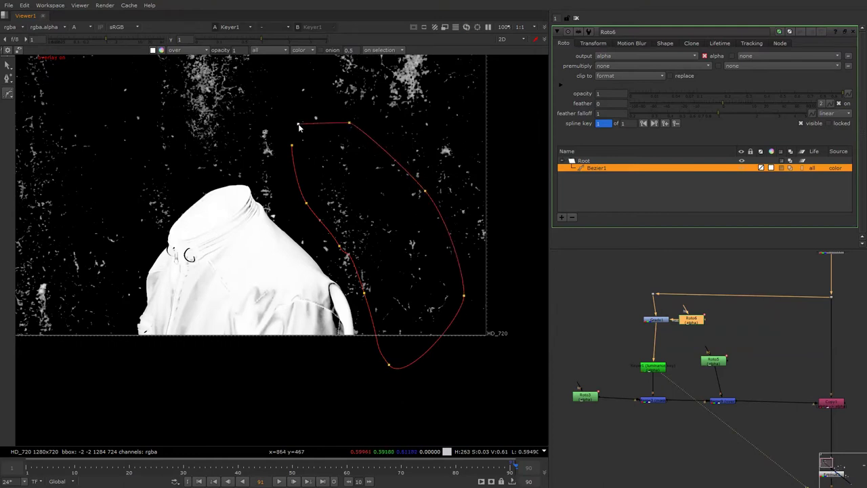
{"action": "left_click", "coordinate": [291, 144]}
{"action": "left_click_drag", "start_coordinate": [291, 145], "coordinate": [266, 148]}
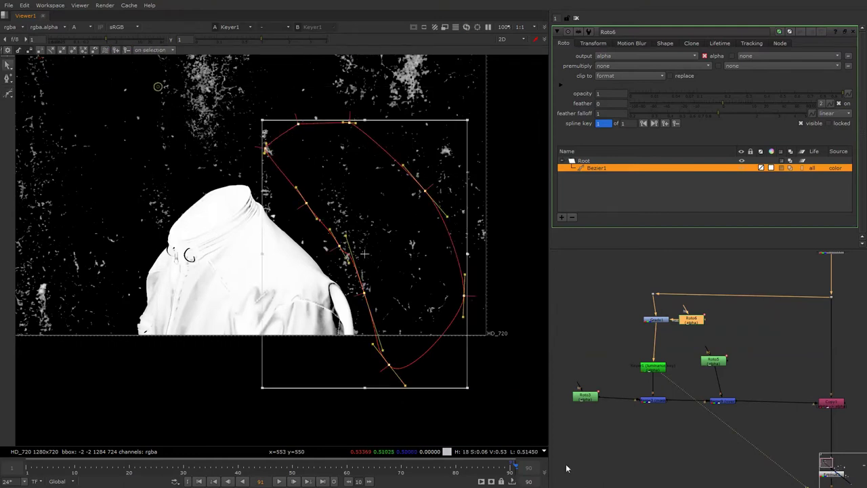
- Feather the shape outward and keyframe it refitted to the jacket at frame 65
{"action": "key", "text": "ctrl+z"}
{"action": "key", "text": "e"}
{"action": "key", "text": "e"}
{"action": "key", "text": "e"}
{"action": "key", "text": "e"}
{"action": "left_click_drag", "start_coordinate": [277, 222], "coordinate": [251, 221]}
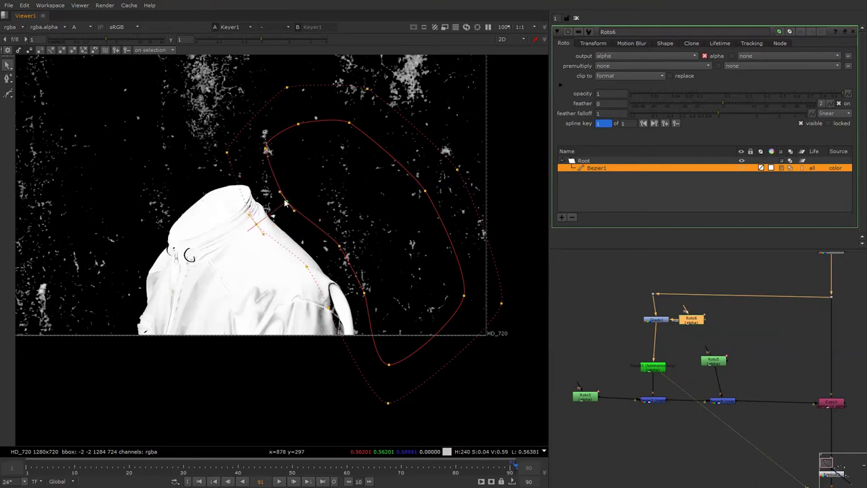
{"action": "left_click_drag", "start_coordinate": [148, 74], "coordinate": [512, 410]}
{"action": "left_click", "coordinate": [373, 471]}
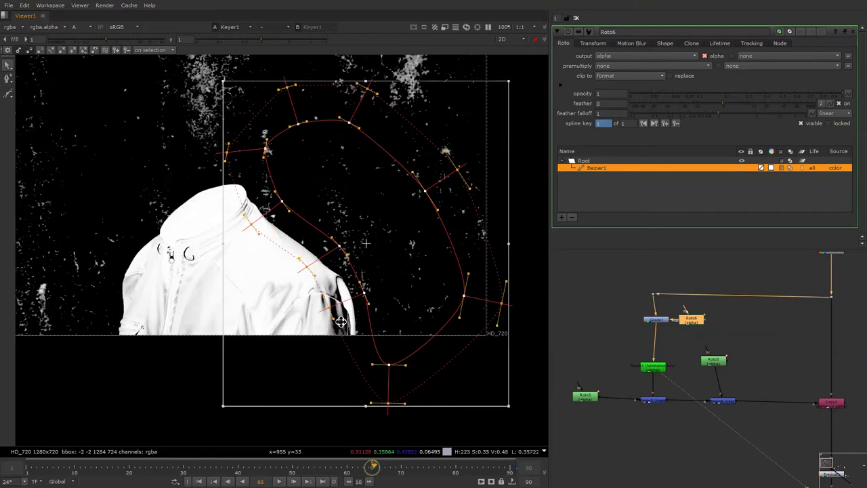
{"action": "left_click_drag", "start_coordinate": [340, 321], "coordinate": [280, 329]}
{"action": "left_click", "coordinate": [122, 345]}
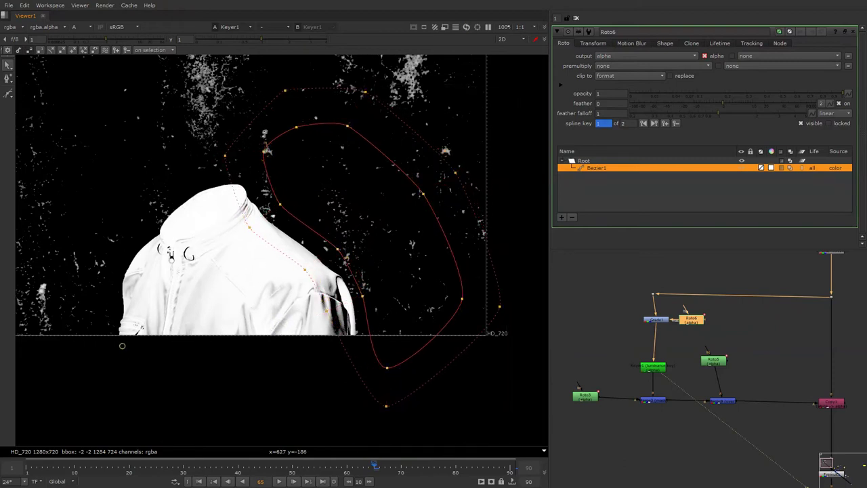
- Adjust the shape to follow the jacket at frames 43 and 21, then return to frame 1
{"action": "left_click", "coordinate": [258, 469]}
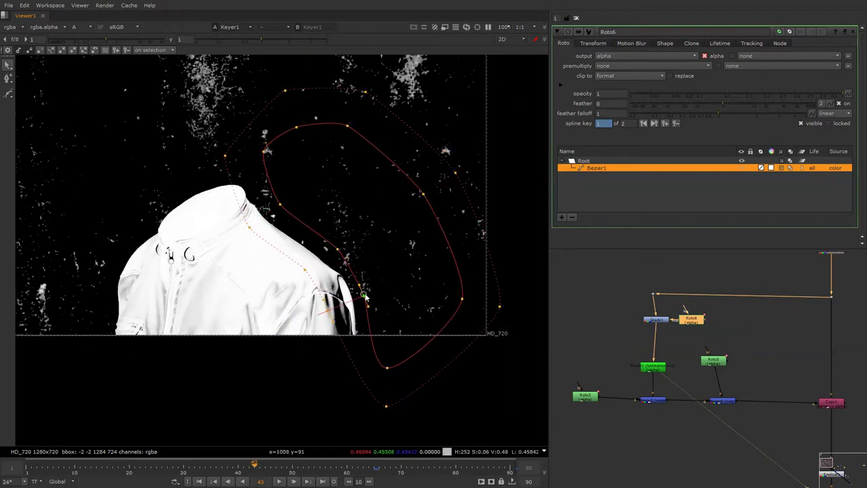
{"action": "left_click_drag", "start_coordinate": [365, 295], "coordinate": [359, 290]}
{"action": "left_click_drag", "start_coordinate": [151, 77], "coordinate": [513, 413]}
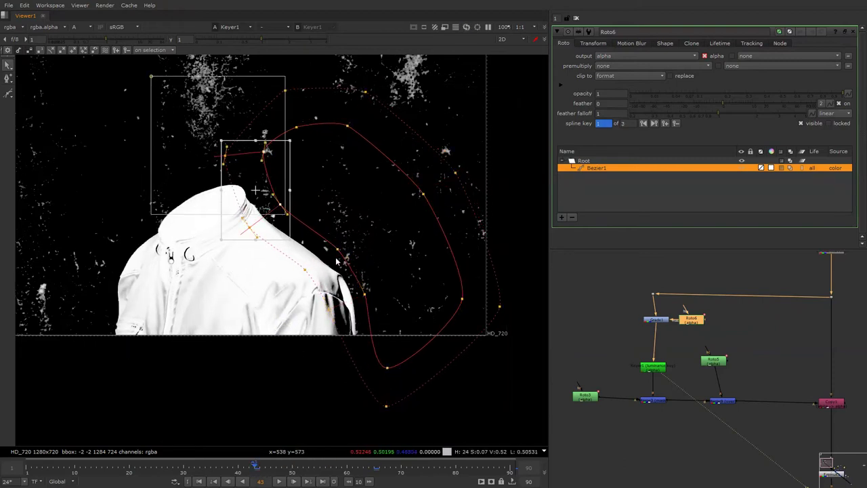
{"action": "left_click", "coordinate": [136, 474]}
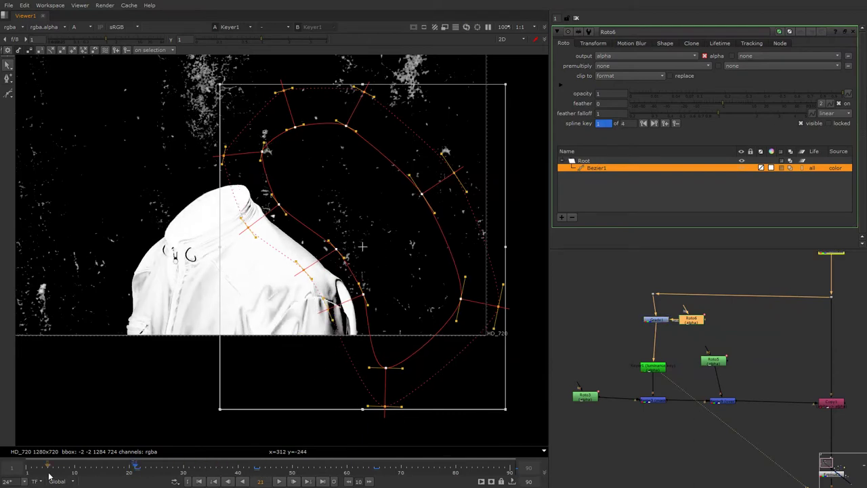
{"action": "key", "text": "ctrl+Left"}
{"action": "left_click", "coordinate": [200, 342]}
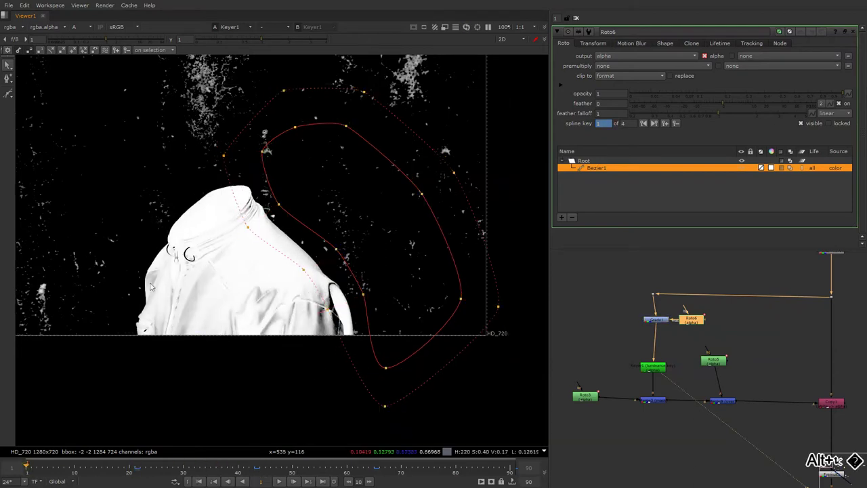
{"action": "left_click_drag", "start_coordinate": [66, 289], "coordinate": [147, 282], "text": "alt"}
- Draw a closed five-point Bezier2 left of the jacket and feather it
{"action": "left_click", "coordinate": [8, 93]}
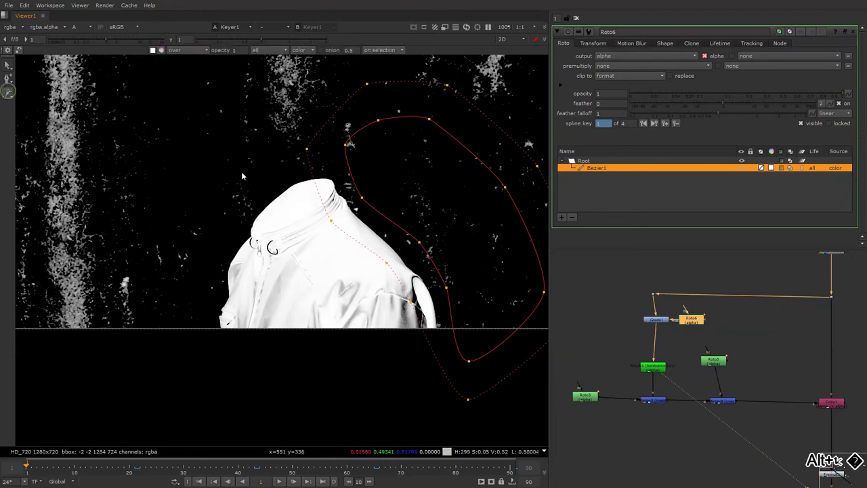
{"action": "left_click", "coordinate": [240, 157]}
{"action": "left_click", "coordinate": [243, 205]}
{"action": "left_click", "coordinate": [205, 260]}
{"action": "left_click", "coordinate": [173, 308]}
{"action": "left_click", "coordinate": [153, 281]}
{"action": "left_click", "coordinate": [241, 158]}
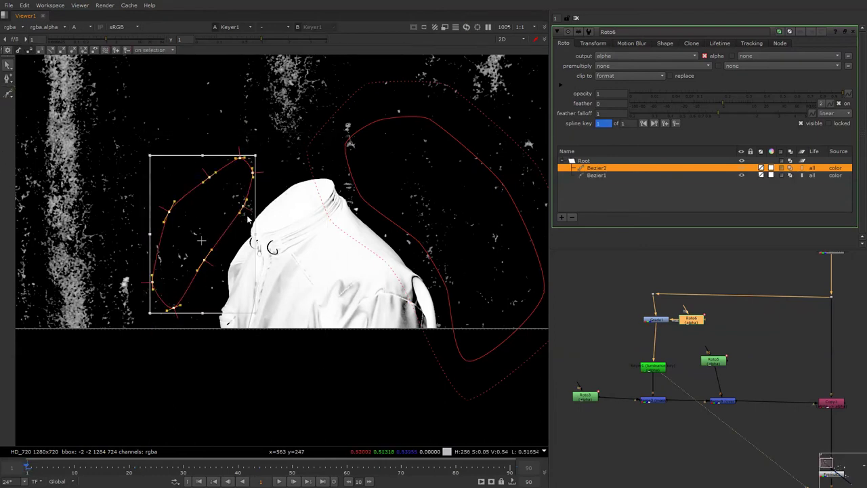
{"action": "key", "text": "e"}
{"action": "key", "text": "e"}
{"action": "key", "text": "e"}
- Reshape Bezier2 by repositioning its lower and bottom points
{"action": "left_click", "coordinate": [230, 281]}
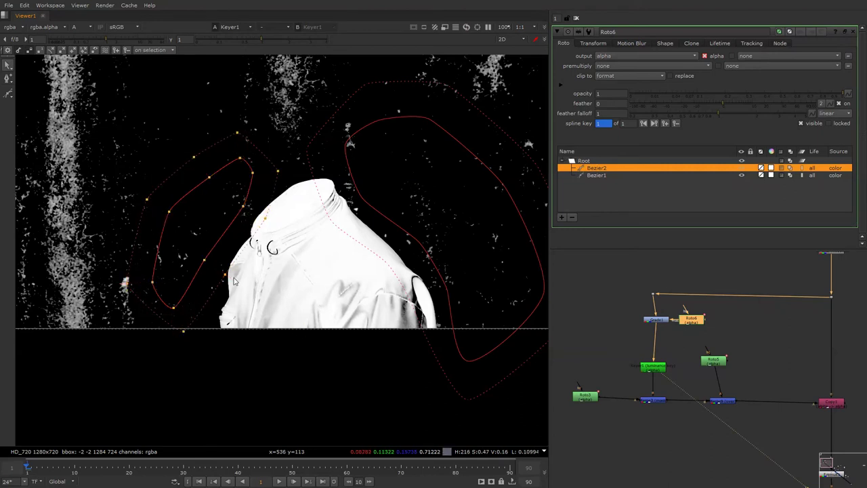
{"action": "left_click_drag", "start_coordinate": [204, 260], "coordinate": [212, 280]}
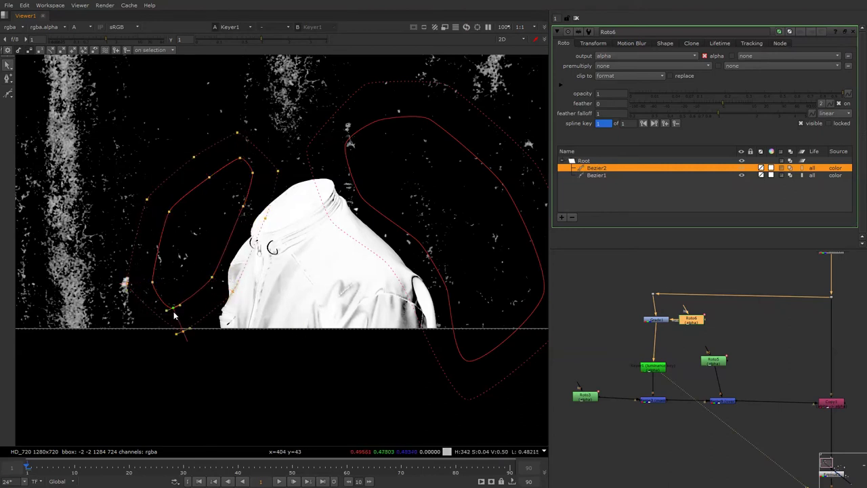
{"action": "left_click_drag", "start_coordinate": [173, 307], "coordinate": [188, 339]}
{"action": "left_click_drag", "start_coordinate": [211, 279], "coordinate": [203, 255]}
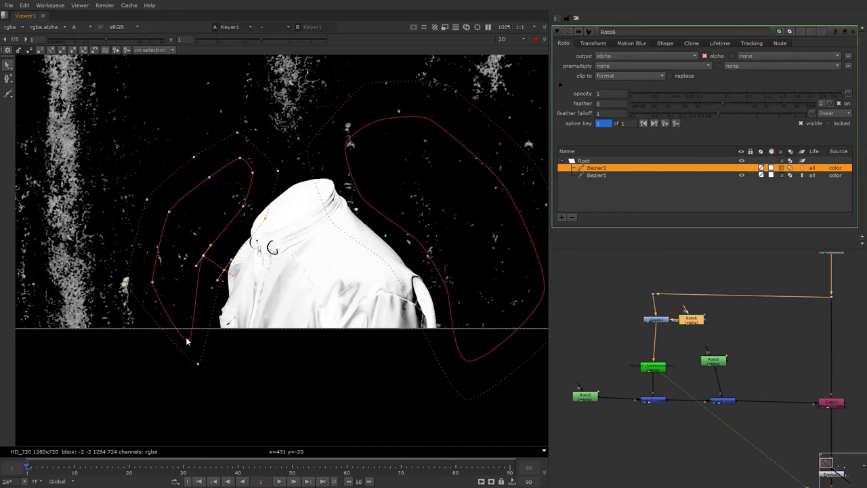
{"action": "left_click_drag", "start_coordinate": [188, 339], "coordinate": [204, 346]}
{"action": "left_click_drag", "start_coordinate": [205, 257], "coordinate": [216, 263]}
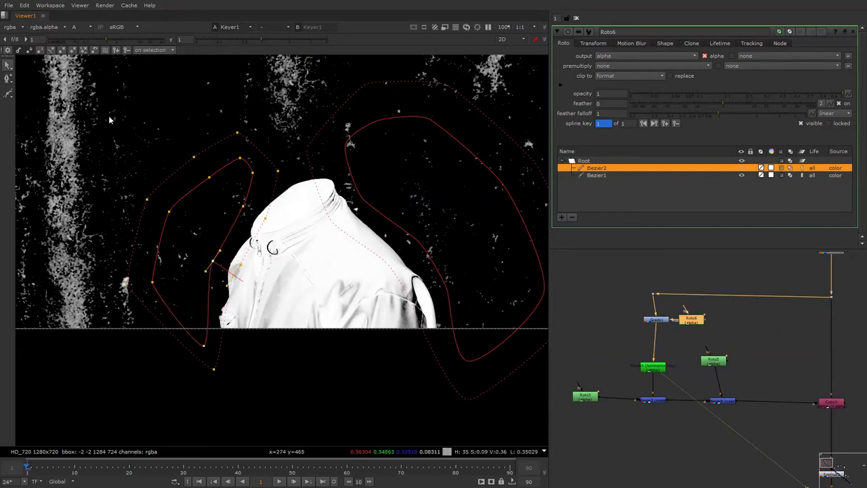
- Keyframe Bezier2 at frames 22, 47, 68 and 87 to follow the jacket
{"action": "left_click_drag", "start_coordinate": [92, 117], "coordinate": [308, 401]}
{"action": "left_click", "coordinate": [139, 466]}
{"action": "left_click_drag", "start_coordinate": [186, 332], "coordinate": [182, 307]}
{"action": "left_click", "coordinate": [276, 466]}
{"action": "left_click_drag", "start_coordinate": [250, 339], "coordinate": [232, 337]}
{"action": "left_click", "coordinate": [232, 338]}
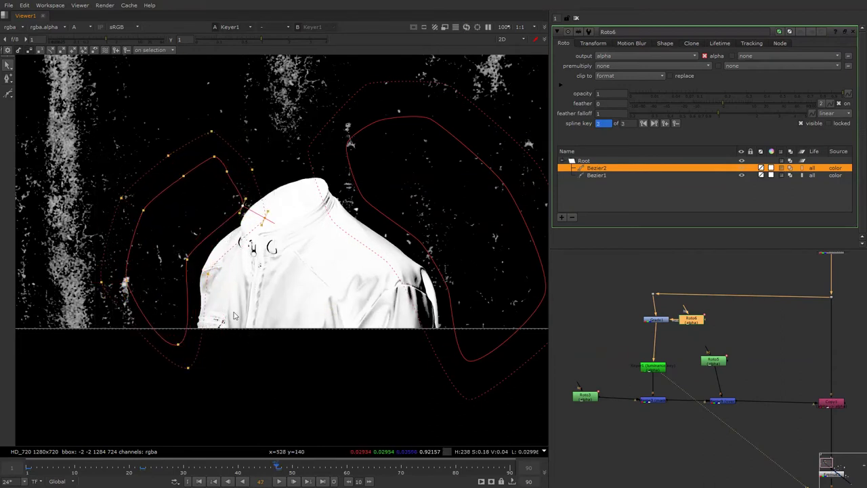
{"action": "left_click", "coordinate": [392, 467]}
{"action": "left_click_drag", "start_coordinate": [57, 88], "coordinate": [290, 412]}
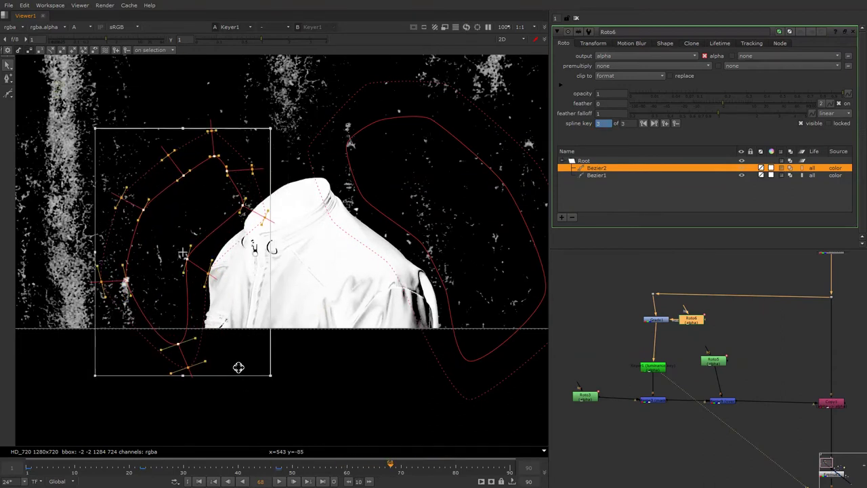
{"action": "left_click", "coordinate": [499, 473]}
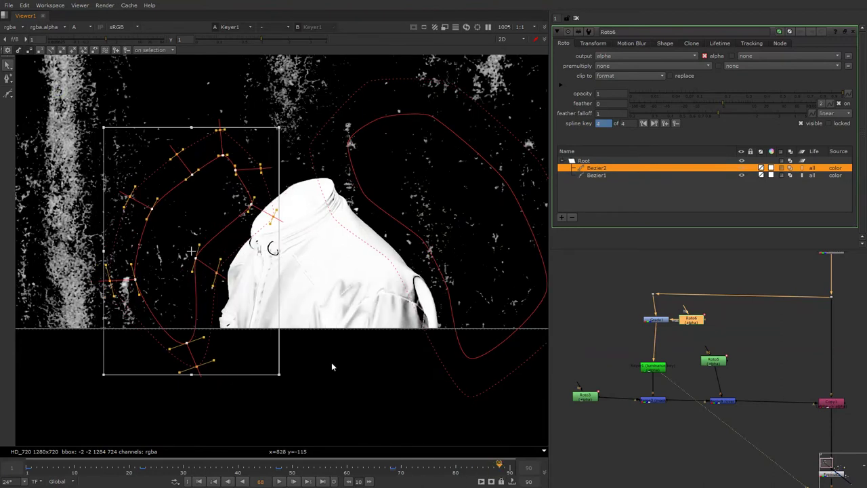
{"action": "left_click_drag", "start_coordinate": [241, 308], "coordinate": [252, 310]}
{"action": "double_click", "coordinate": [654, 320]}
- Lower Grade1's whitepoint to about 0.28 and sample the matte's brightness
{"action": "left_click_drag", "start_coordinate": [740, 66], "coordinate": [680, 82]}
{"action": "left_click", "coordinate": [725, 66]}
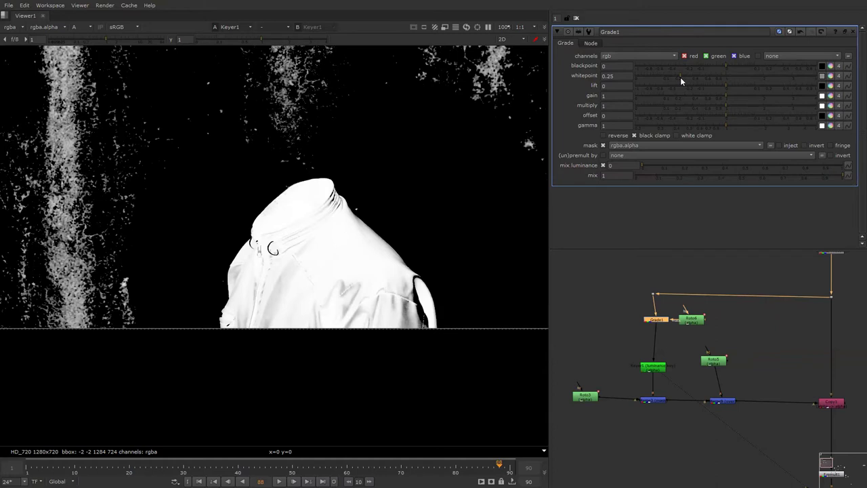
{"action": "left_click", "coordinate": [409, 196], "text": "ctrl"}
{"action": "left_click", "coordinate": [359, 223], "text": "ctrl"}
- Set Keyer1's range to about 0.18–0.39 so the jacket matte turns solid white
{"action": "double_click", "coordinate": [653, 371]}
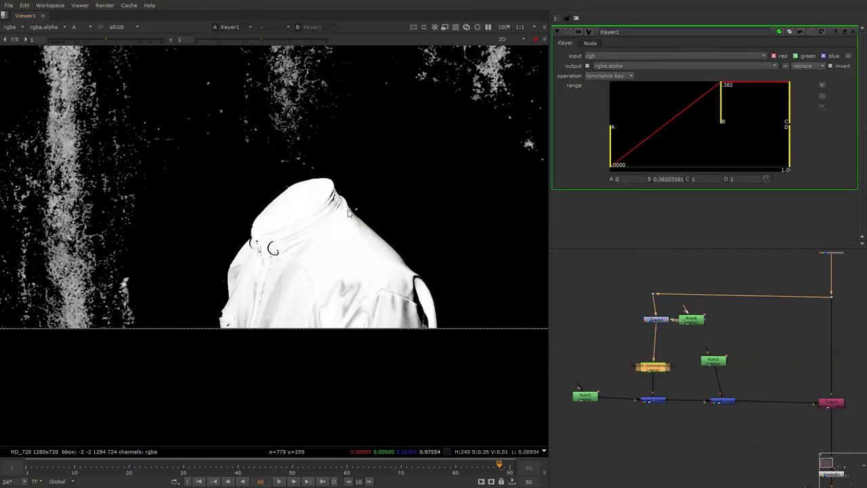
{"action": "mouse_move", "coordinate": [722, 120]}
{"action": "left_mouse_down"}
{"action": "mouse_move", "coordinate": [709, 118]}
{"action": "mouse_move", "coordinate": [721, 129]}
{"action": "left_mouse_up"}
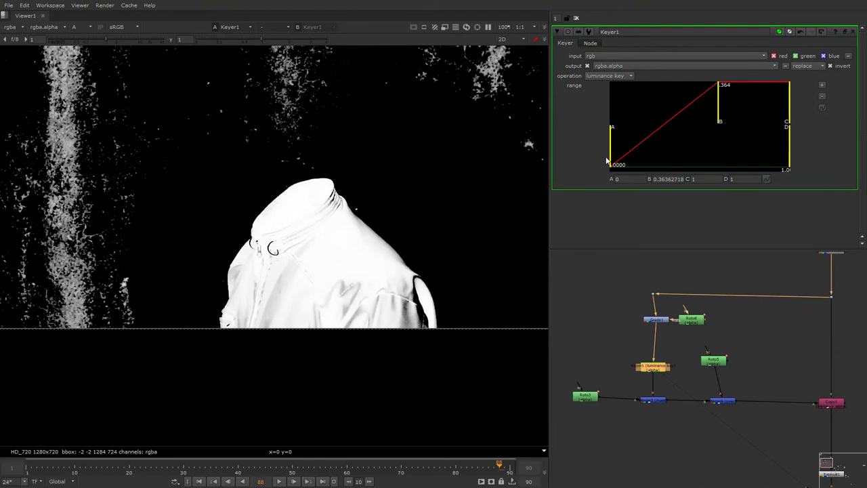
{"action": "left_click_drag", "start_coordinate": [617, 164], "coordinate": [691, 170]}
{"action": "left_click_drag", "start_coordinate": [720, 122], "coordinate": [723, 124]}
{"action": "double_click", "coordinate": [691, 320]}
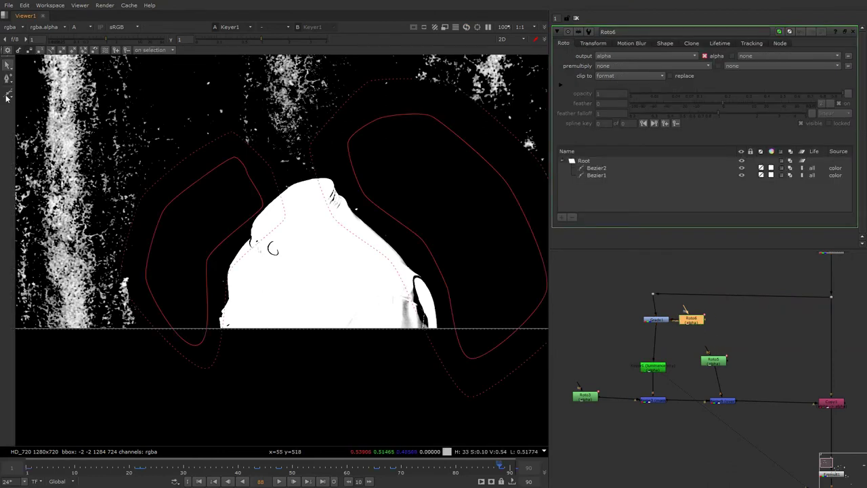
- Draw a feathered Bezier3 shape above the jacket in Roto6
{"action": "left_click", "coordinate": [8, 93]}
{"action": "left_click", "coordinate": [233, 139]}
{"action": "left_click", "coordinate": [337, 126]}
{"action": "left_click", "coordinate": [369, 154]}
{"action": "left_click", "coordinate": [269, 177]}
{"action": "mouse_move", "coordinate": [234, 139]}
{"action": "left_mouse_down"}
{"action": "mouse_move", "coordinate": [252, 122]}
{"action": "mouse_move", "coordinate": [401, 189]}
{"action": "left_mouse_up"}
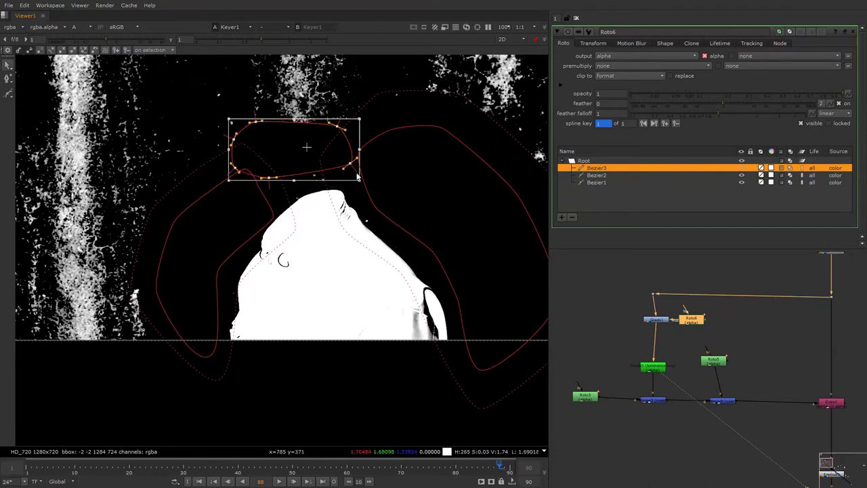
{"action": "key", "text": "e"}
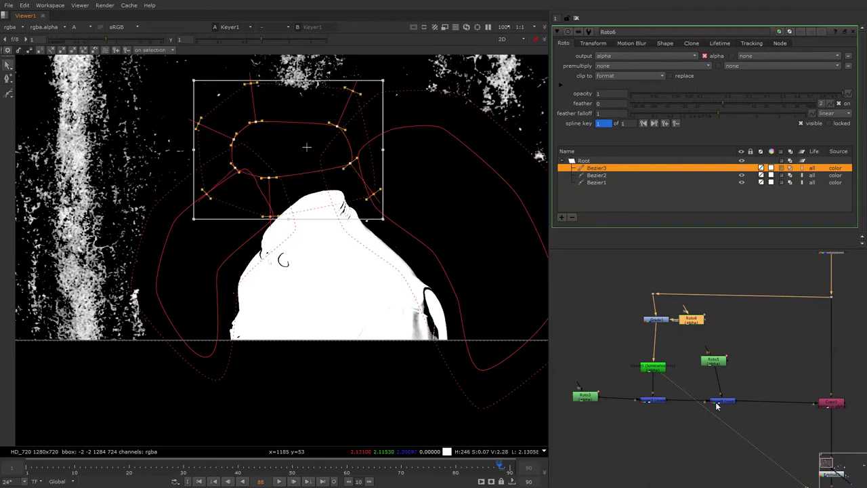
- Re-enable Merge9 to combine the jacket matte, then select Dot2 for the jacket plate
{"action": "left_click", "coordinate": [720, 403]}
{"action": "key", "text": "1"}
{"action": "double_click", "coordinate": [722, 402]}
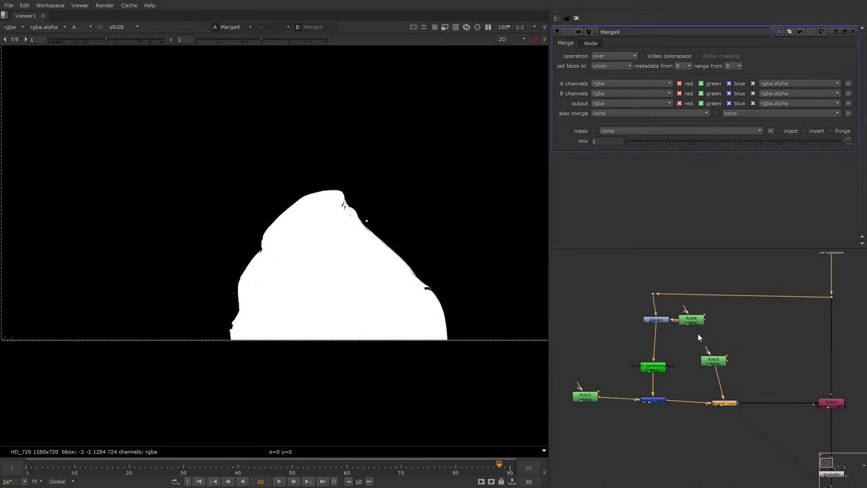
{"action": "key", "text": "d"}
{"action": "left_click_drag", "start_coordinate": [722, 403], "coordinate": [658, 402], "text": "ctrl+shift"}
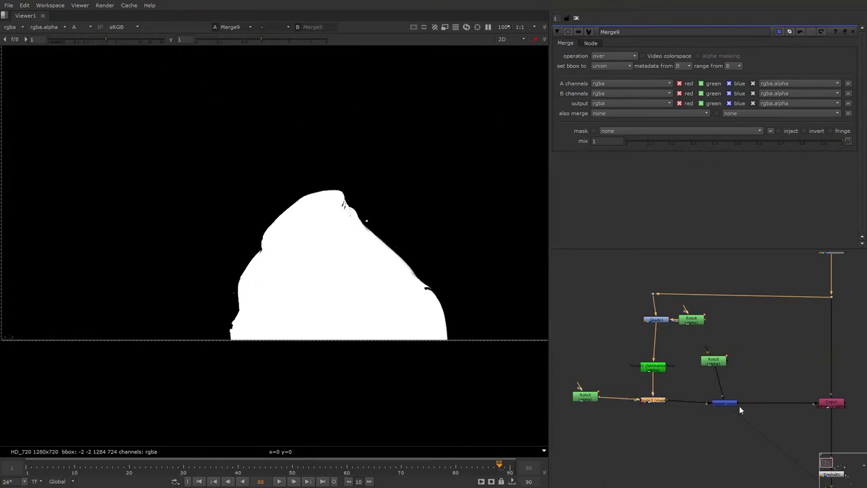
{"action": "key", "text": "ctrl+z"}
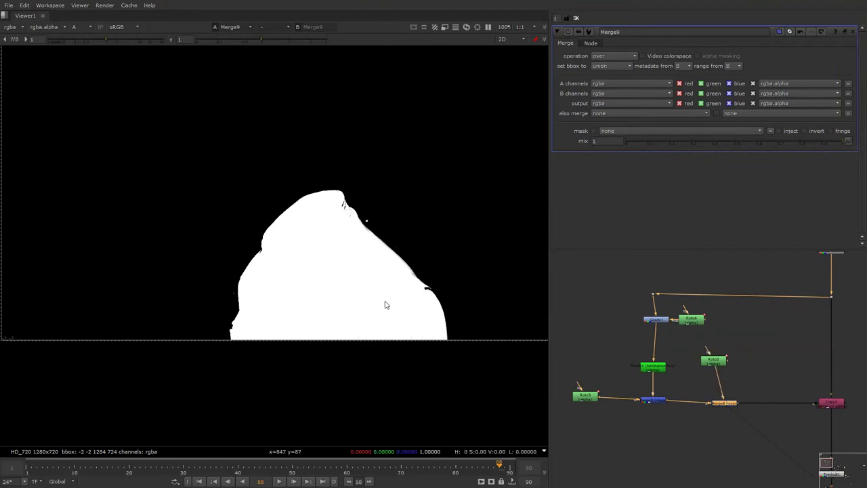
{"action": "left_click_drag", "start_coordinate": [400, 308], "coordinate": [384, 303], "text": "alt"}
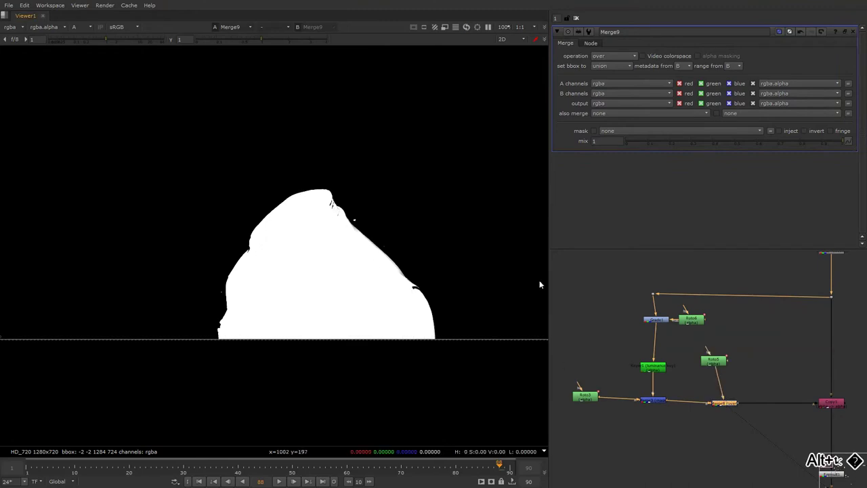
{"action": "left_click", "coordinate": [653, 294]}
- Inspect the jacket image from Dot2, including its blue channel on its own
{"action": "key", "text": "1"}
{"action": "key", "text": "a"}
{"action": "key", "text": "b"}
{"action": "scroll", "coordinate": [416, 336], "scroll_direction": "up", "scroll_amount": 3}
{"action": "scroll", "coordinate": [420, 319], "scroll_direction": "up", "scroll_amount": 2}
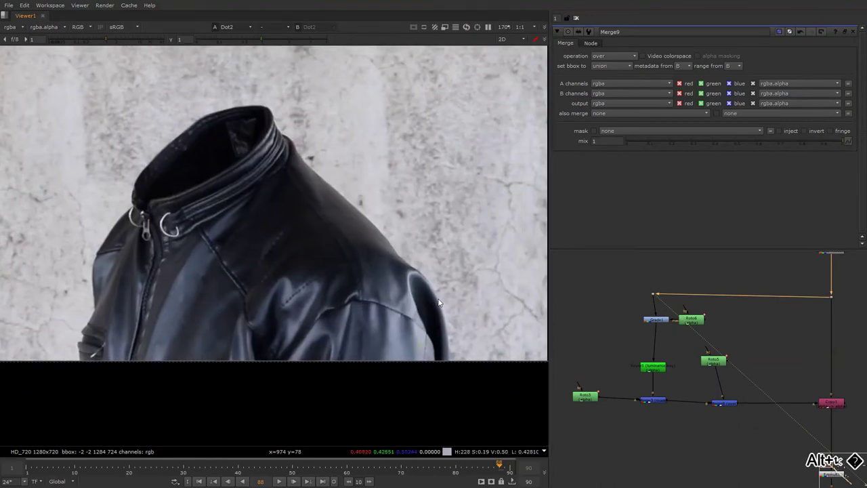
{"action": "key", "text": "b"}
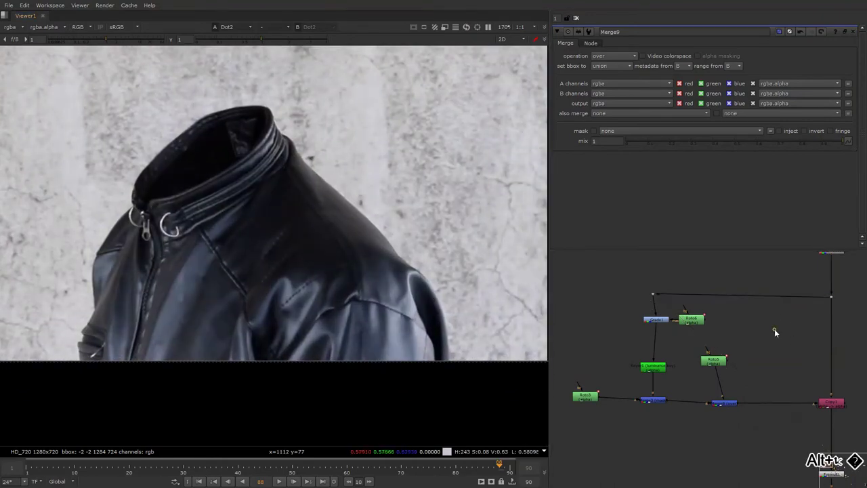
- Add a Keyer fed from Dot2 and trial inversion and a 0.11 lower threshold
{"action": "key", "text": "Tab"}
{"action": "type", "text": "key"}
{"action": "left_click", "coordinate": [752, 337]}
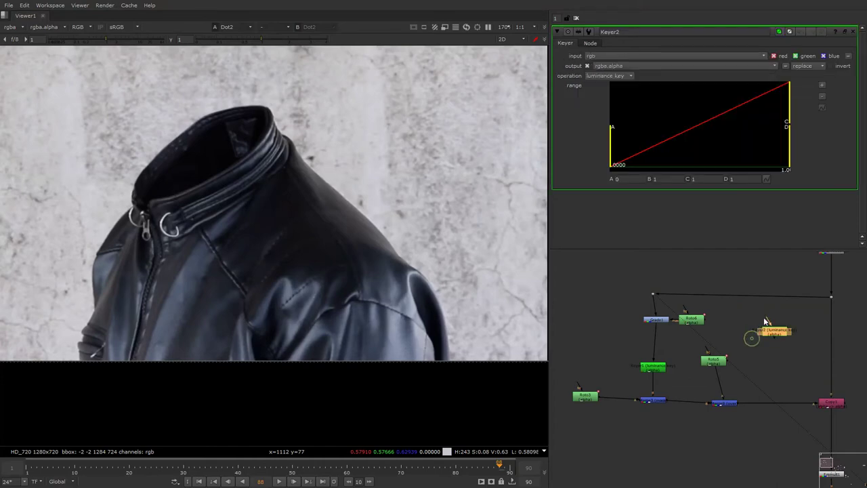
{"action": "left_click_drag", "start_coordinate": [768, 321], "coordinate": [653, 296]}
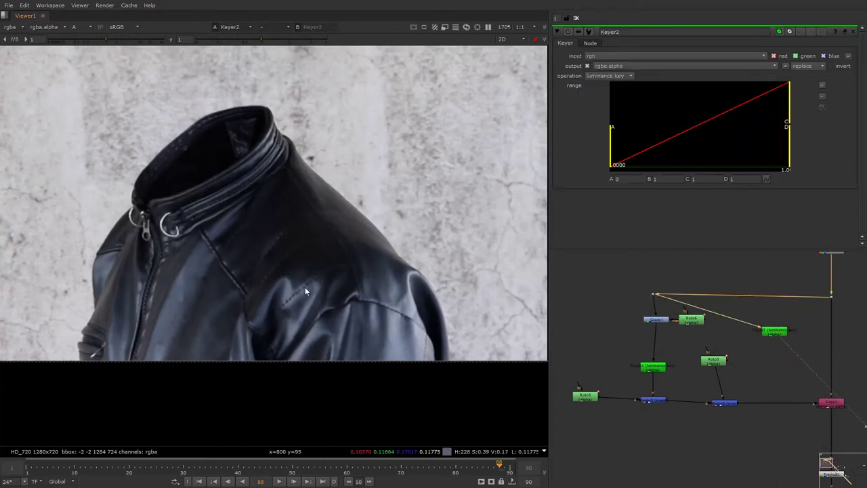
{"action": "key", "text": "1"}
{"action": "key", "text": "a"}
{"action": "left_click", "coordinate": [842, 66]}
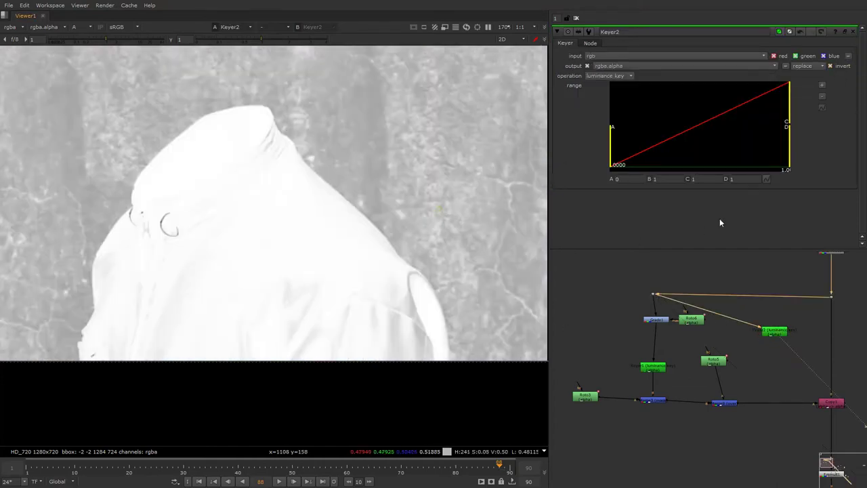
{"action": "left_click", "coordinate": [830, 66]}
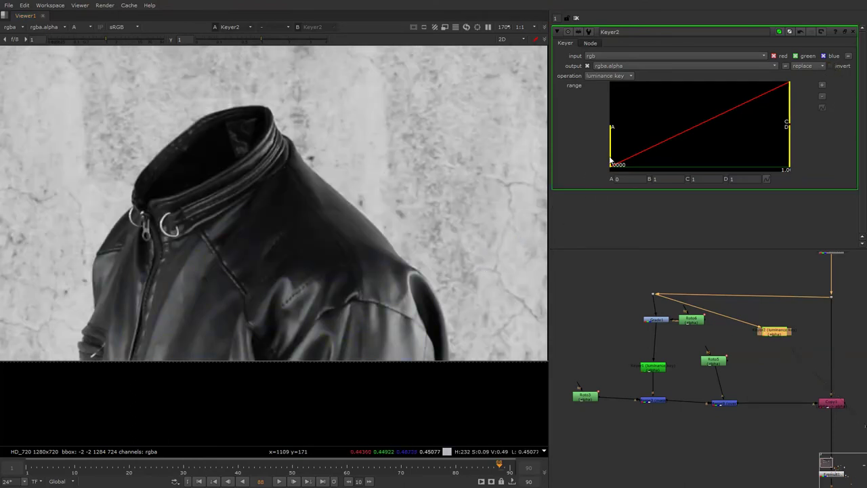
{"action": "left_click_drag", "start_coordinate": [612, 156], "coordinate": [674, 165]}
- Compare the Merge3 and Merge9 mattes with Keyer2's key output
{"action": "left_click", "coordinate": [662, 401]}
{"action": "key", "text": "1"}
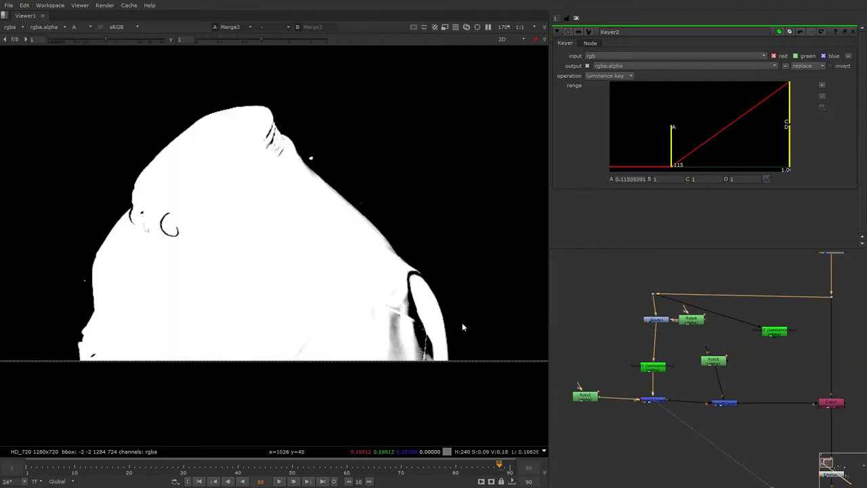
{"action": "left_click_drag", "start_coordinate": [743, 366], "coordinate": [731, 360], "text": "alt"}
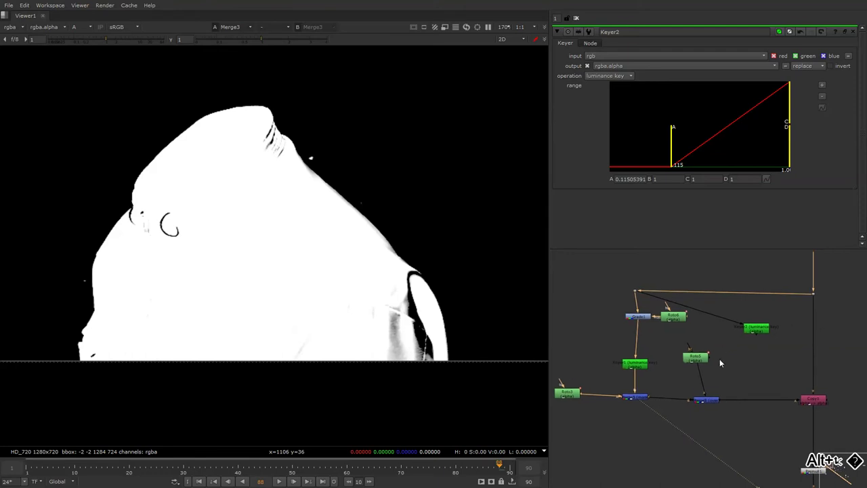
{"action": "left_click", "coordinate": [706, 400]}
{"action": "key", "text": "1"}
{"action": "scroll", "coordinate": [416, 271], "scroll_direction": "up", "scroll_amount": 3}
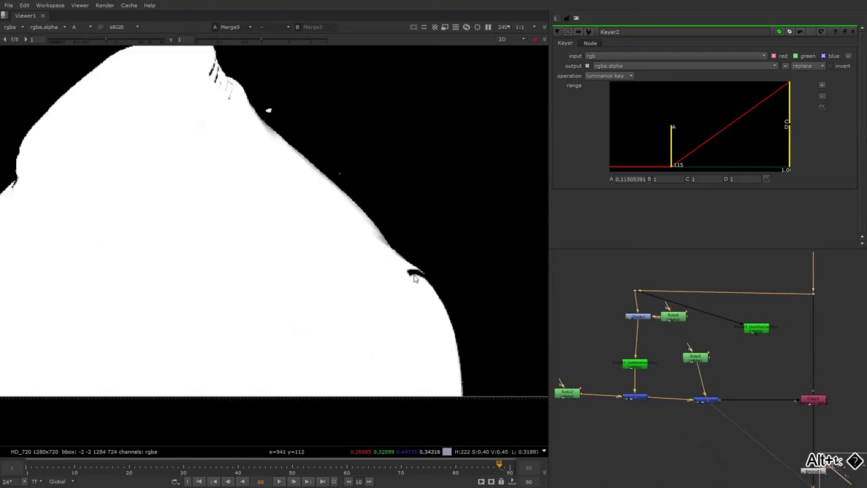
{"action": "scroll", "coordinate": [417, 271], "scroll_direction": "up", "scroll_amount": 2}
{"action": "left_click", "coordinate": [756, 328]}
{"action": "key", "text": "1"}
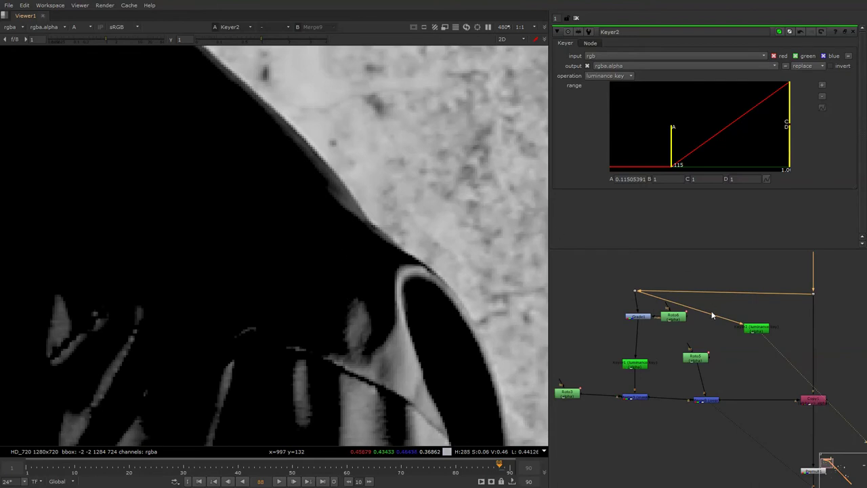
- Invert Keyer2, set its range to about 0.23–0.364, and feed it from Grade1
{"action": "left_click", "coordinate": [750, 328]}
{"action": "left_click", "coordinate": [830, 66]}
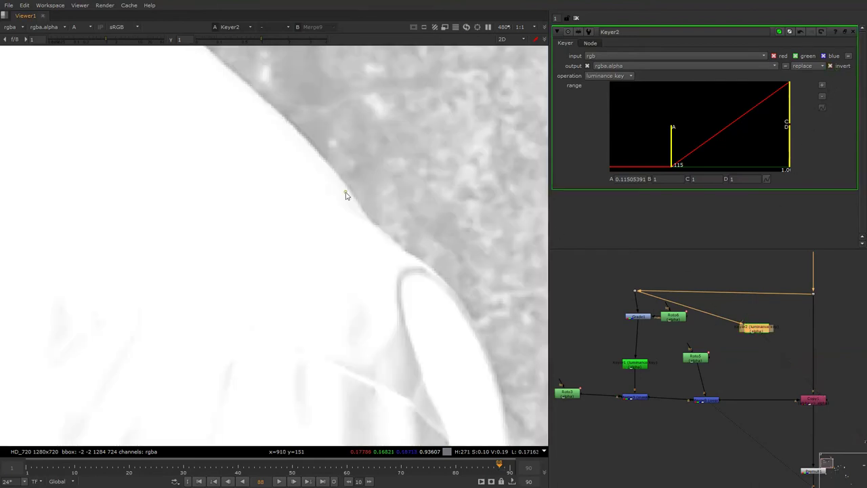
{"action": "scroll", "coordinate": [345, 194], "scroll_direction": "down", "scroll_amount": 5}
{"action": "left_click_drag", "start_coordinate": [674, 148], "coordinate": [538, 149]}
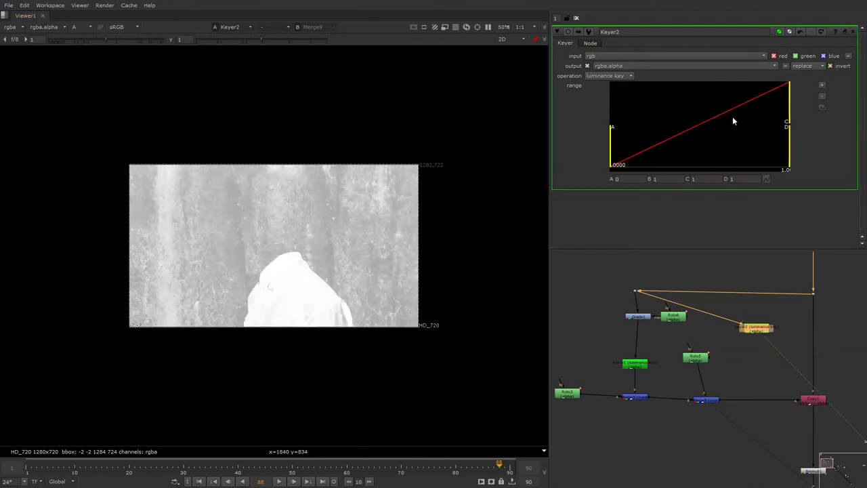
{"action": "left_click_drag", "start_coordinate": [789, 121], "coordinate": [720, 122]}
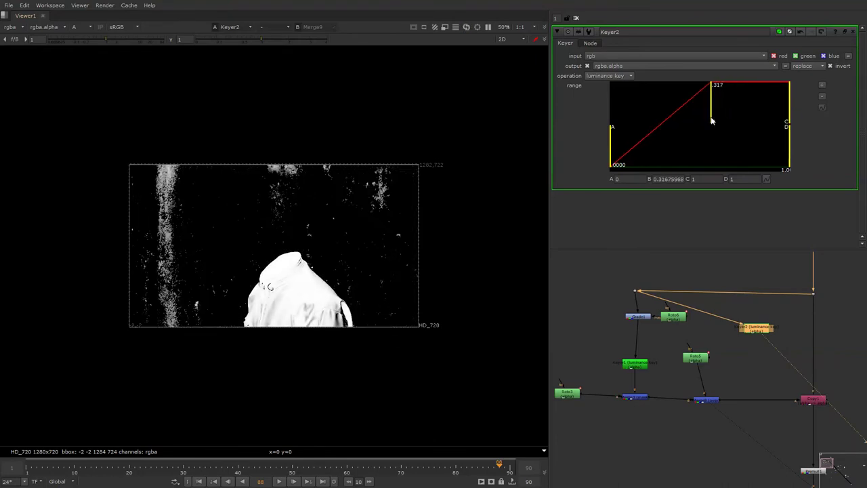
{"action": "scroll", "coordinate": [379, 300], "scroll_direction": "up", "scroll_amount": 3}
{"action": "scroll", "coordinate": [393, 308], "scroll_direction": "up", "scroll_amount": 4}
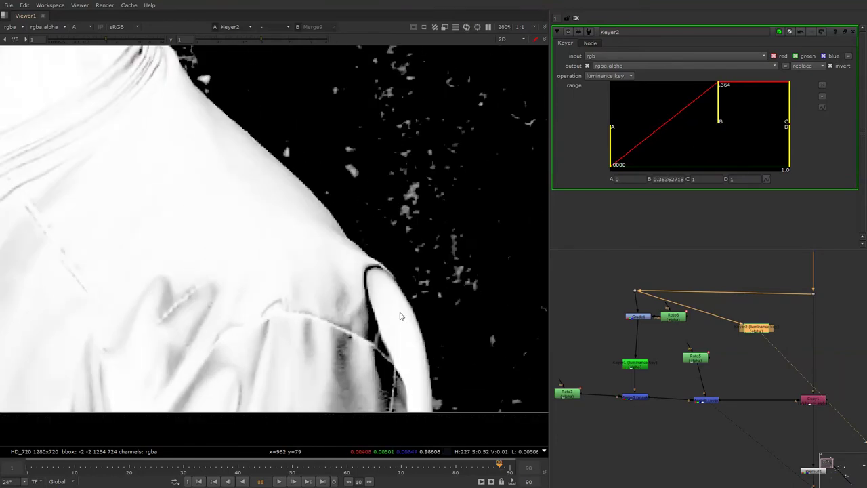
{"action": "mouse_move", "coordinate": [616, 162]}
{"action": "left_mouse_down"}
{"action": "mouse_move", "coordinate": [719, 164]}
{"action": "mouse_move", "coordinate": [702, 164]}
{"action": "left_mouse_up"}
{"action": "left_click_drag", "start_coordinate": [646, 309], "coordinate": [637, 318]}
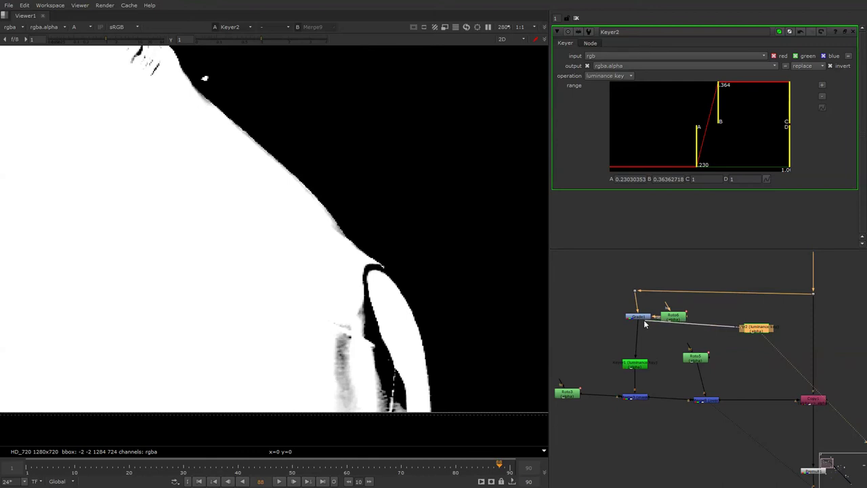
- Add a FilterErode after Keyer2 plus a new Merge10 node
{"action": "key", "text": "Tab"}
{"action": "type", "text": "er"}
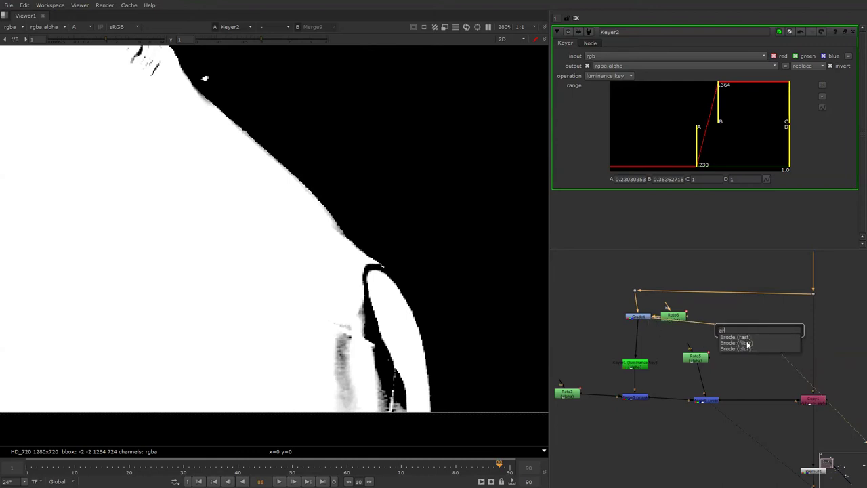
{"action": "left_click", "coordinate": [745, 343]}
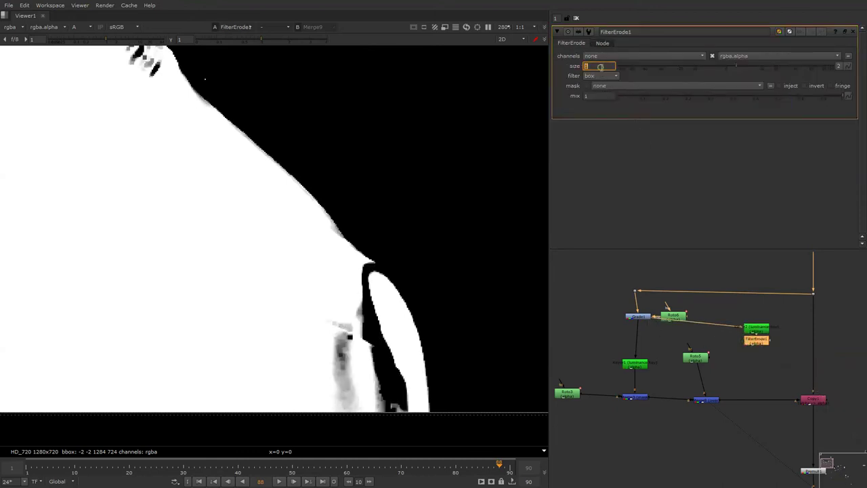
{"action": "scroll", "coordinate": [600, 65], "scroll_direction": "down", "scroll_amount": 2}
{"action": "scroll", "coordinate": [600, 66], "scroll_direction": "down", "scroll_amount": 1}
{"action": "scroll", "coordinate": [601, 66], "scroll_direction": "down", "scroll_amount": 1}
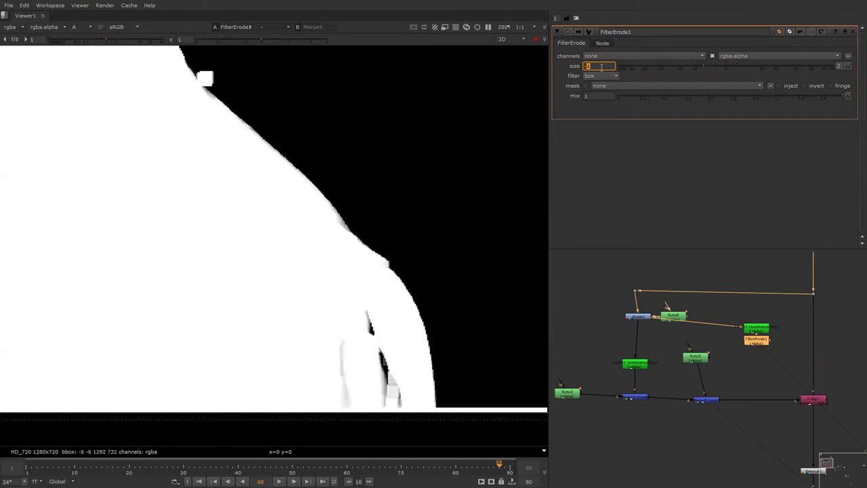
{"action": "scroll", "coordinate": [601, 66], "scroll_direction": "down", "scroll_amount": 1}
{"action": "scroll", "coordinate": [601, 67], "scroll_direction": "down", "scroll_amount": 1}
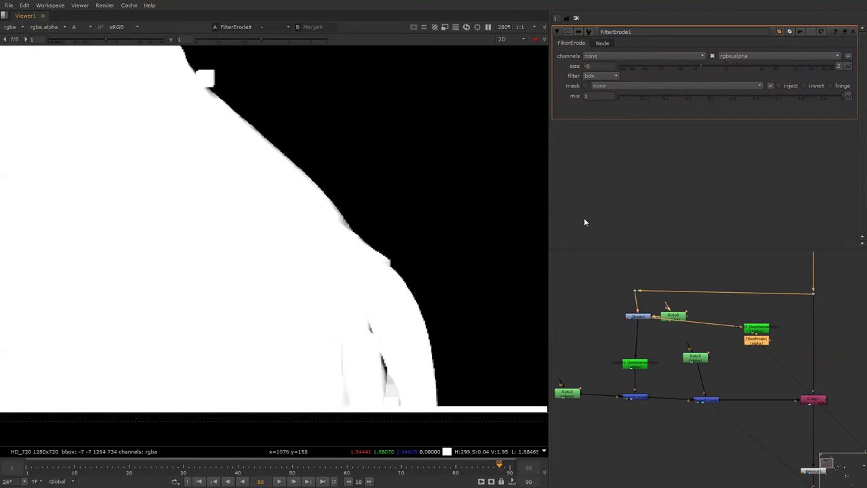
{"action": "middle_click_drag", "start_coordinate": [711, 368], "coordinate": [702, 352]}
{"action": "left_click", "coordinate": [733, 349]}
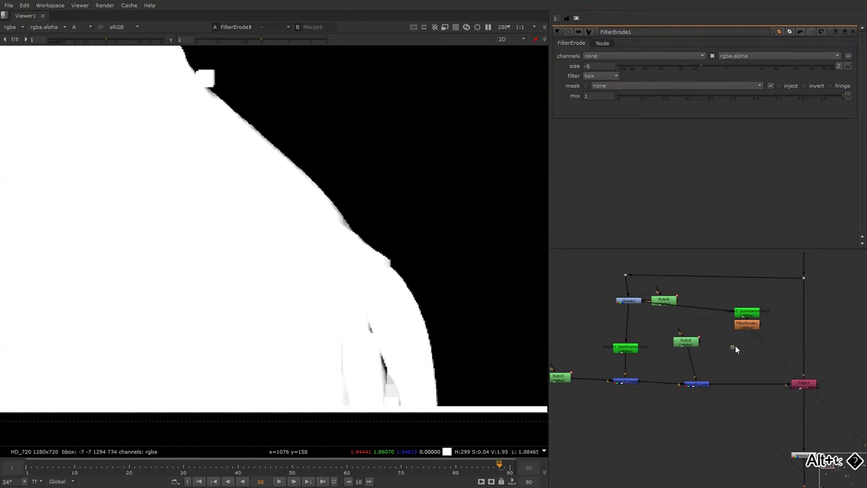
{"action": "key", "text": "m"}
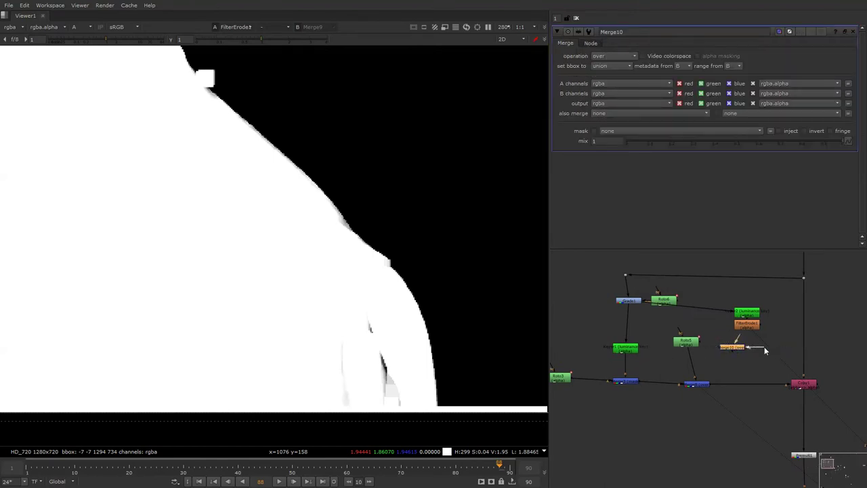
- Set Merge10 to mask, comparing it with Keyer2 and the erode matte, and shift it right
{"action": "left_click", "coordinate": [747, 313]}
{"action": "key", "text": "1"}
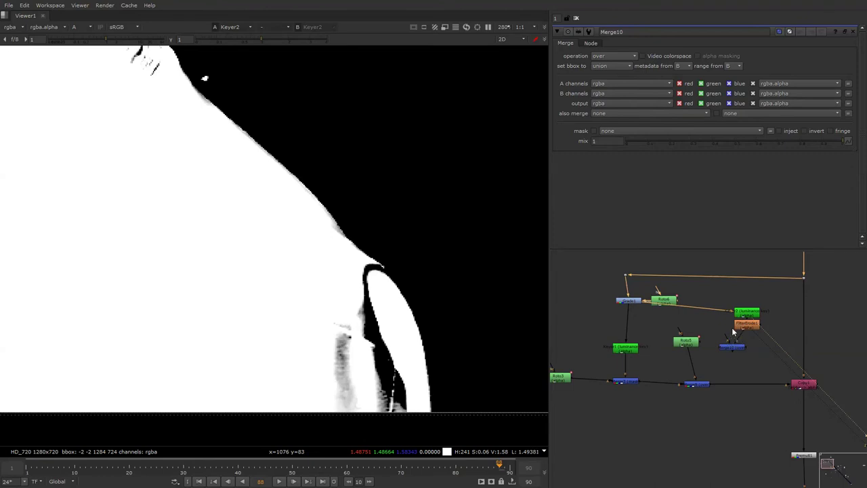
{"action": "left_click", "coordinate": [738, 349]}
{"action": "key", "text": "1"}
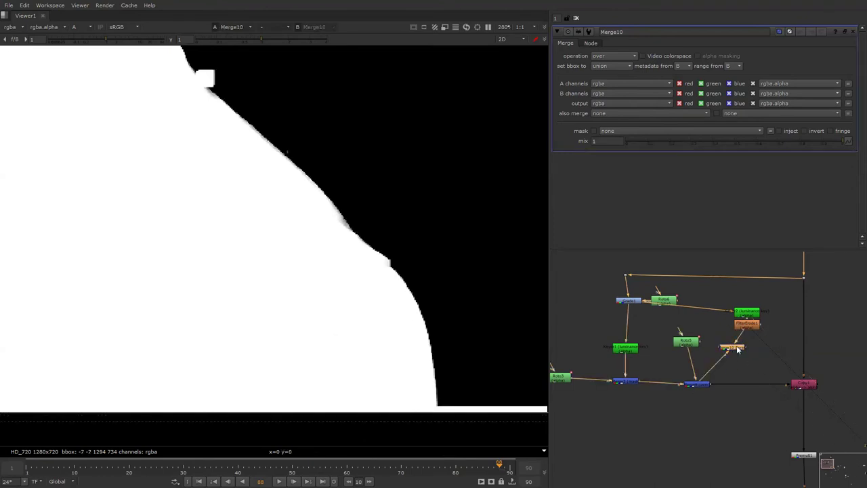
{"action": "left_click", "coordinate": [613, 57]}
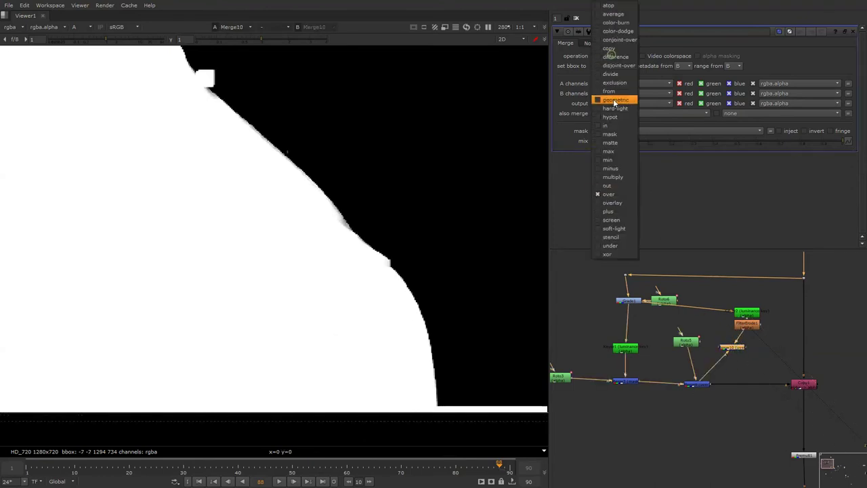
{"action": "left_click", "coordinate": [616, 136]}
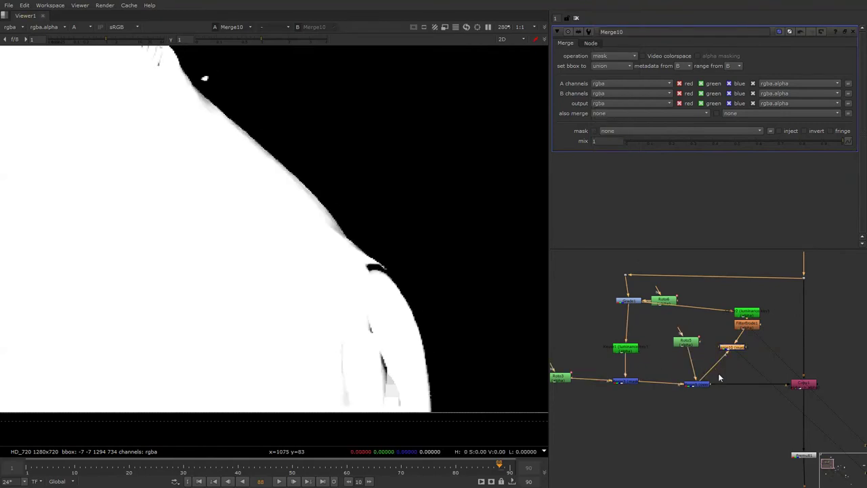
{"action": "left_click", "coordinate": [746, 325]}
{"action": "key", "text": "1"}
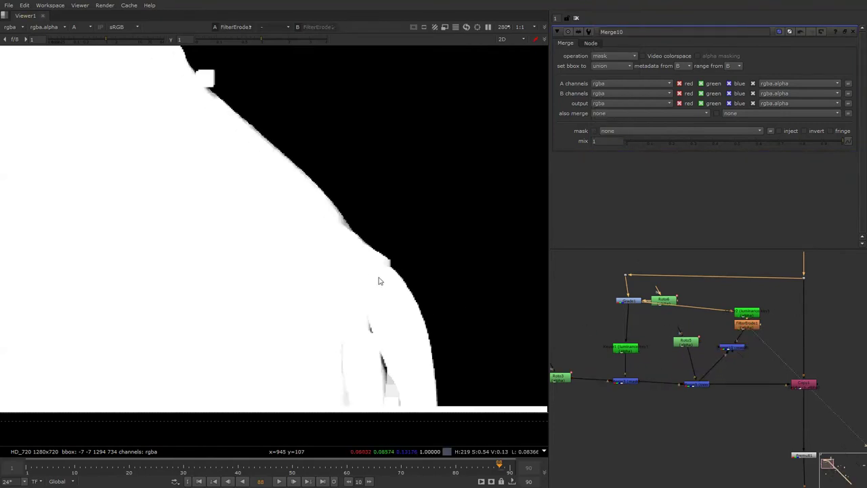
{"action": "left_click_drag", "start_coordinate": [732, 347], "coordinate": [745, 346]}
- Add a second FilterErode to the jacket matte with size 5
{"action": "key", "text": "1"}
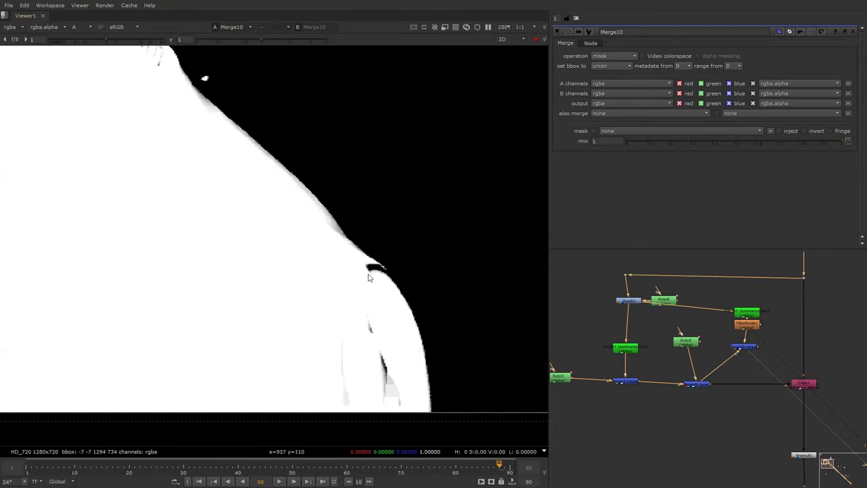
{"action": "key", "text": "Tab"}
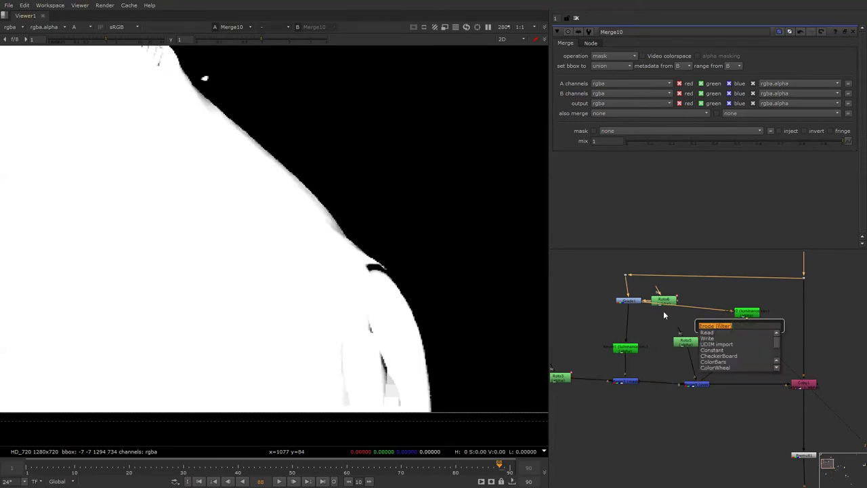
{"action": "key", "text": "Return"}
{"action": "key", "text": "1"}
{"action": "double_click", "coordinate": [749, 324]}
{"action": "key", "text": "Tab"}
{"action": "type", "text": "er"}
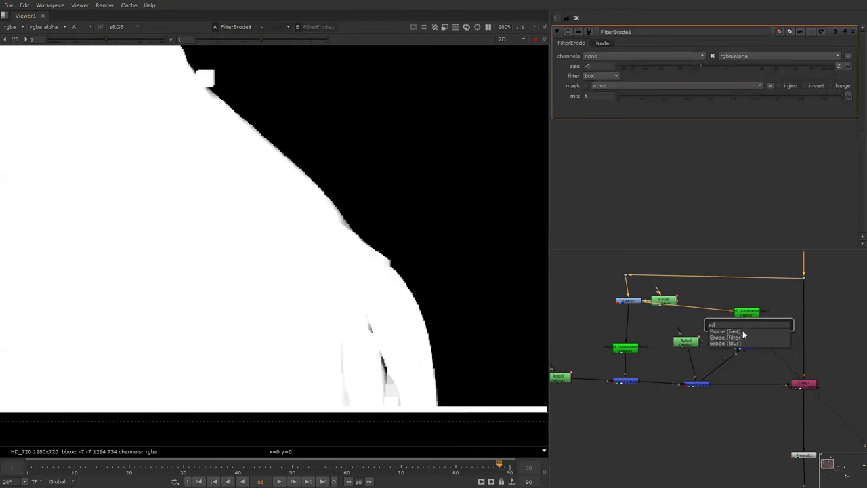
{"action": "key", "text": "Return"}
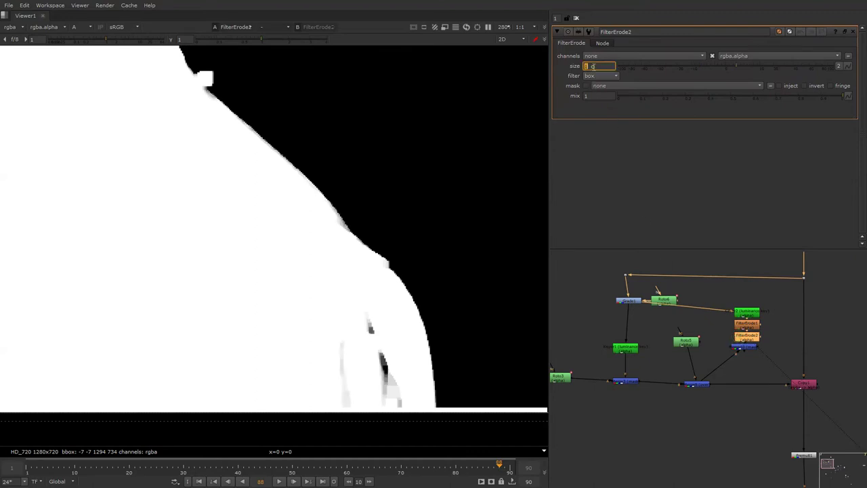
{"action": "type", "text": "2"}
{"action": "key", "text": "Return"}
{"action": "type", "text": "5"}
{"action": "key", "text": "Return"}
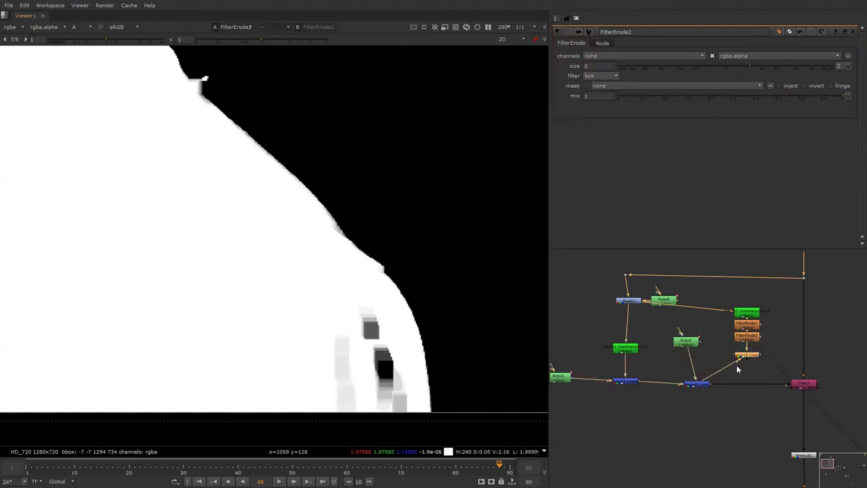
- Insert a new merge before Copy1 and feed the second erode into it
{"action": "left_click", "coordinate": [696, 384]}
{"action": "key", "text": "1"}
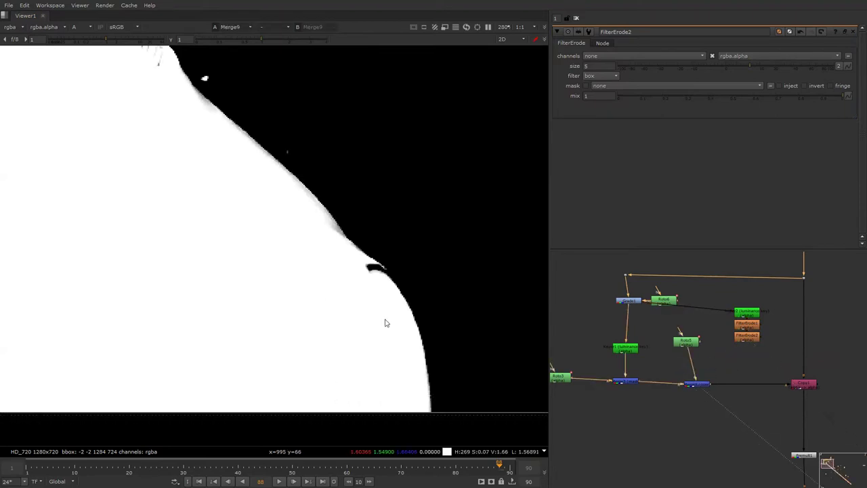
{"action": "key", "text": "1"}
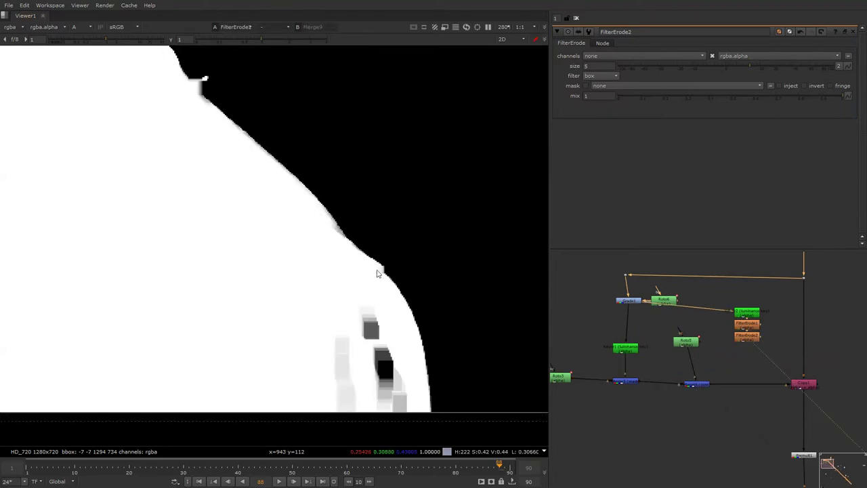
{"action": "scroll", "coordinate": [376, 273], "scroll_direction": "down", "scroll_amount": 3}
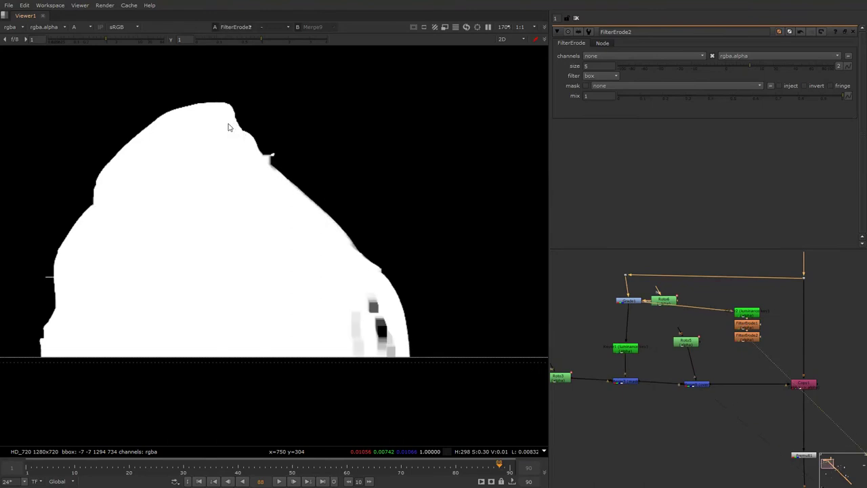
{"action": "left_click", "coordinate": [739, 358]}
{"action": "key", "text": "m"}
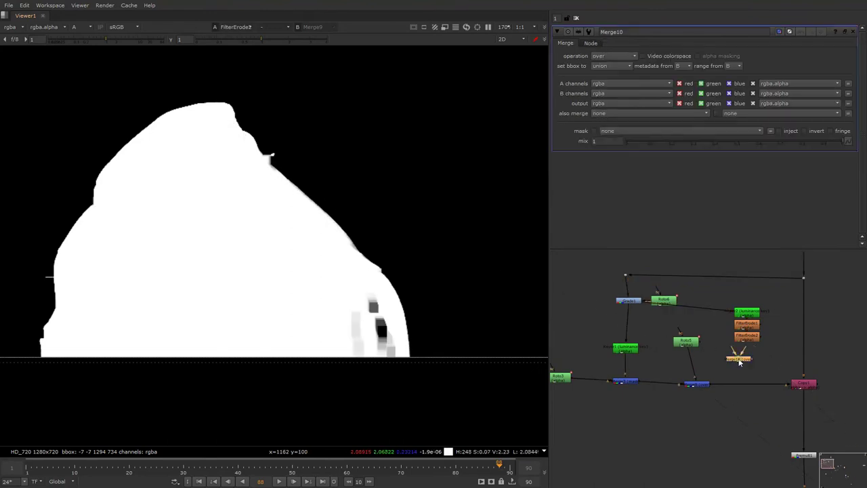
{"action": "scroll", "coordinate": [741, 374], "scroll_direction": "up", "scroll_amount": 2}
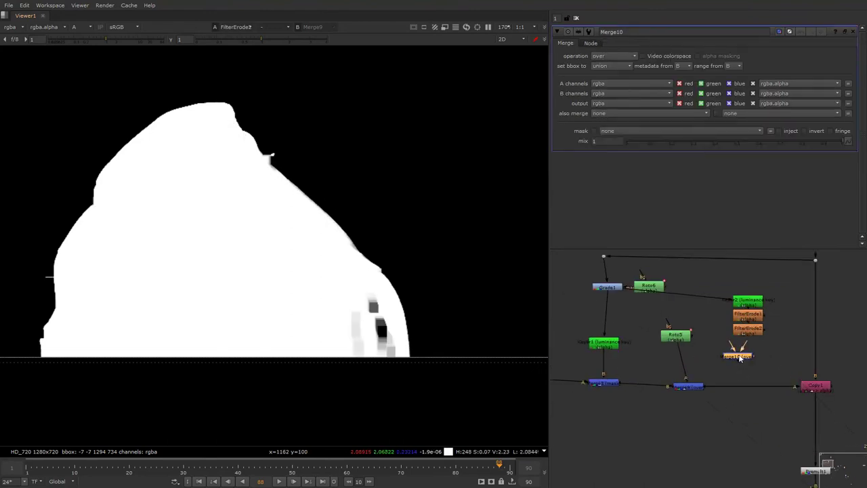
{"action": "left_click_drag", "start_coordinate": [738, 354], "coordinate": [742, 377]}
{"action": "left_click_drag", "start_coordinate": [741, 341], "coordinate": [741, 338]}
{"action": "key", "text": "1"}
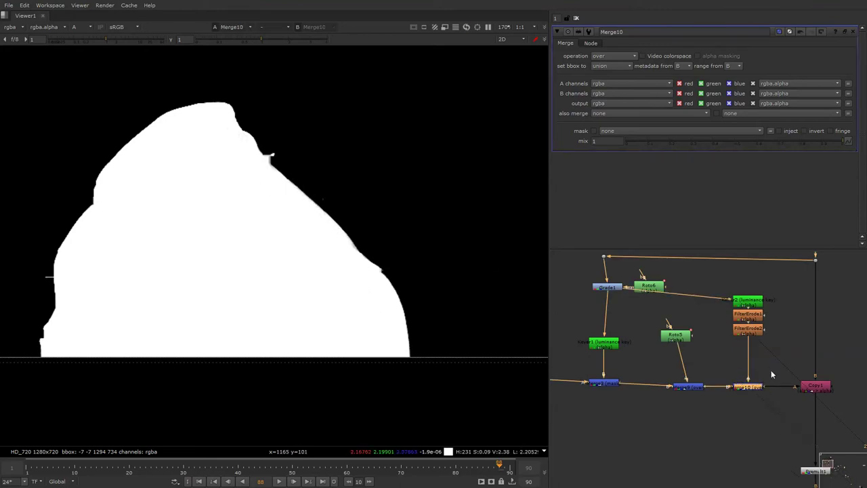
- Create a Roto as Merge10's mask and draw a four-point shape on the shoulder edge
{"action": "key", "text": "o"}
{"action": "mouse_move", "coordinate": [766, 387]}
{"action": "left_mouse_down"}
{"action": "mouse_move", "coordinate": [762, 401]}
{"action": "mouse_move", "coordinate": [770, 408]}
{"action": "left_mouse_up"}
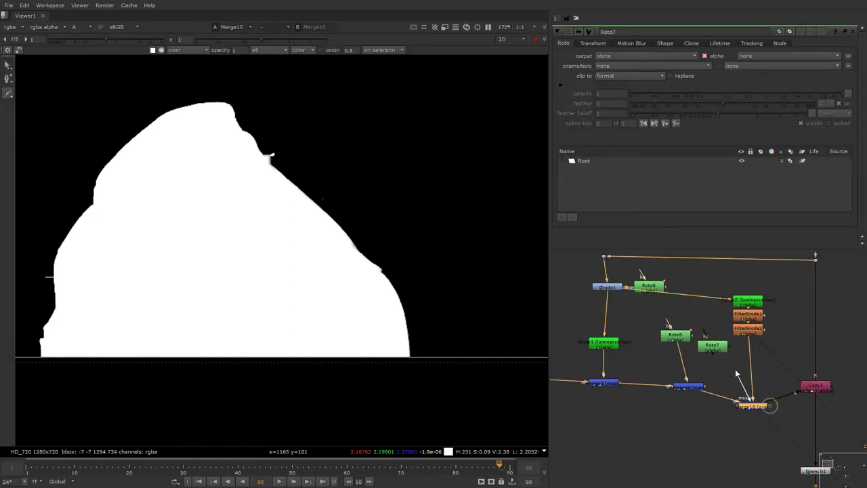
{"action": "left_click_drag", "start_coordinate": [732, 364], "coordinate": [714, 348]}
{"action": "left_click", "coordinate": [712, 348]}
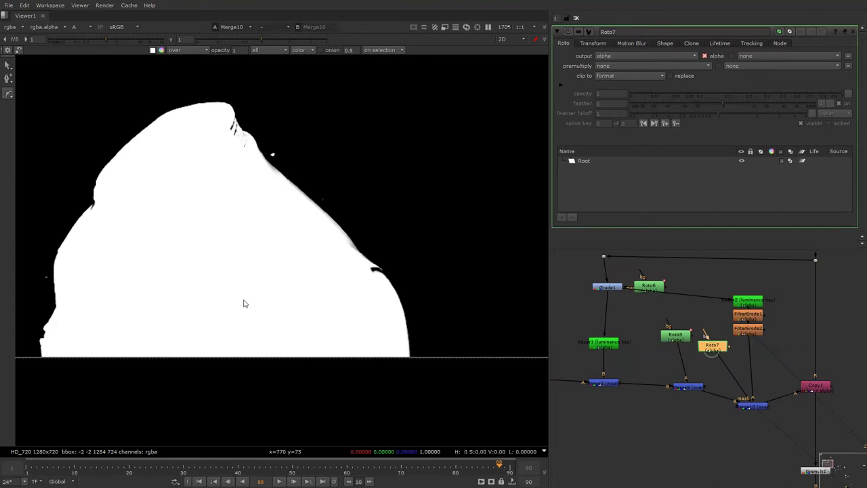
{"action": "left_click", "coordinate": [364, 261]}
{"action": "left_click", "coordinate": [401, 276]}
{"action": "left_click", "coordinate": [393, 306]}
{"action": "left_click", "coordinate": [357, 290]}
{"action": "left_click", "coordinate": [364, 261]}
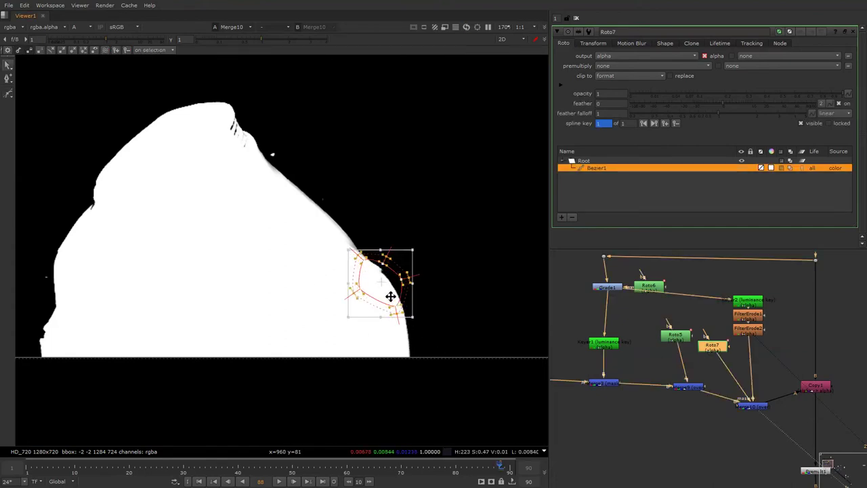
{"action": "left_click_drag", "start_coordinate": [405, 310], "coordinate": [419, 330]}
{"action": "left_click_drag", "start_coordinate": [405, 301], "coordinate": [399, 277]}
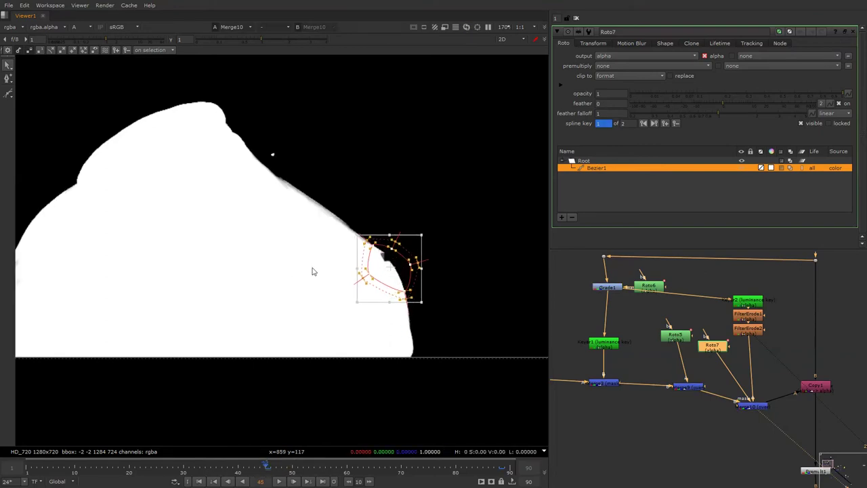
- Keyframe the roto shape onto the shoulder edge at frame 20, then return to frame 1
{"action": "left_click", "coordinate": [131, 469]}
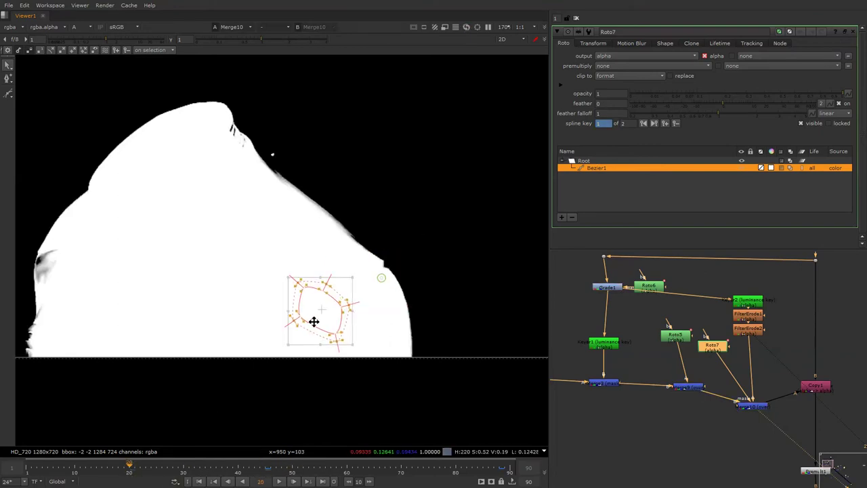
{"action": "mouse_move", "coordinate": [314, 322]}
{"action": "left_mouse_down"}
{"action": "mouse_move", "coordinate": [380, 289]}
{"action": "mouse_move", "coordinate": [352, 333]}
{"action": "mouse_move", "coordinate": [393, 287]}
{"action": "left_mouse_up"}
{"action": "left_click", "coordinate": [30, 468]}
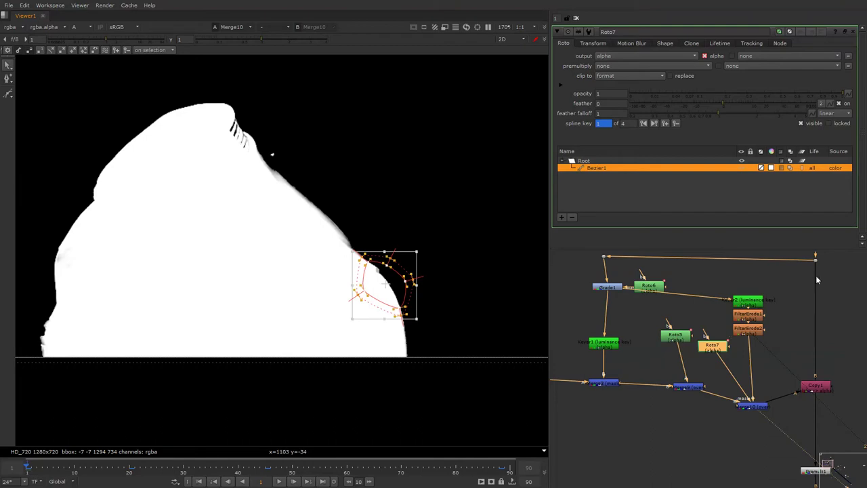
{"action": "left_click_drag", "start_coordinate": [825, 279], "coordinate": [799, 252]}
{"action": "key", "text": "1"}
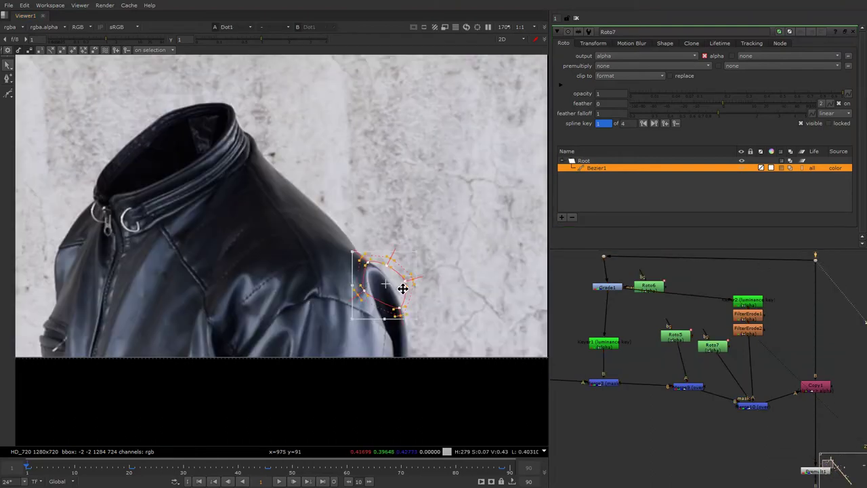
{"action": "scroll", "coordinate": [460, 279], "scroll_direction": "up", "scroll_amount": 2}
{"action": "scroll", "coordinate": [460, 279], "scroll_direction": "up", "scroll_amount": 4}
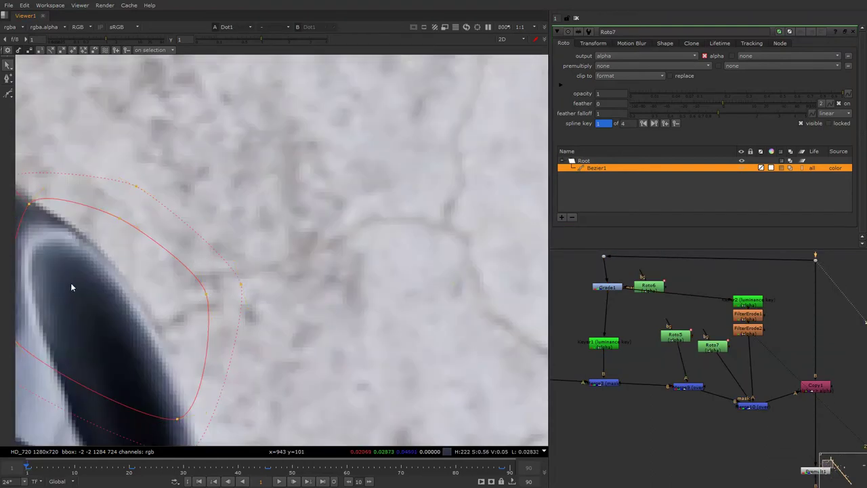
- Review the Roto8 shape over the colour plate around the jacket collar
{"action": "left_click_drag", "start_coordinate": [70, 287], "coordinate": [283, 233], "text": "alt"}
{"action": "scroll", "coordinate": [332, 256], "scroll_direction": "down", "scroll_amount": 5}
{"action": "scroll", "coordinate": [259, 248], "scroll_direction": "up", "scroll_amount": 2}
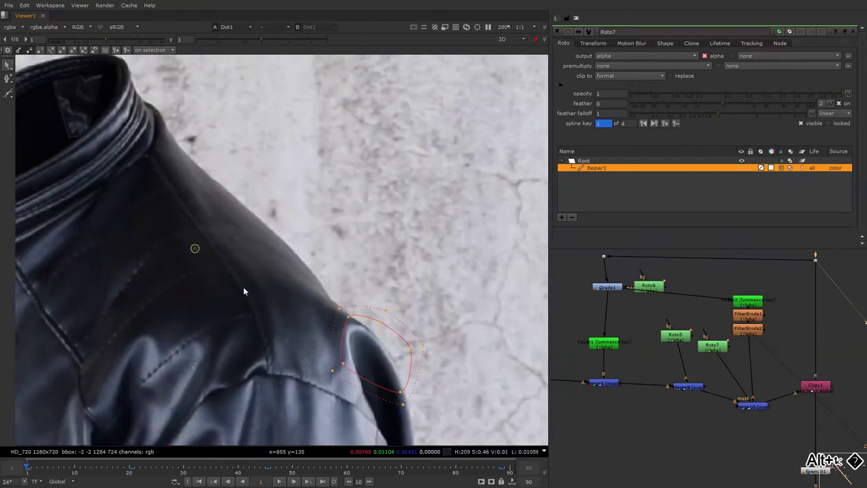
{"action": "left_click_drag", "start_coordinate": [773, 356], "coordinate": [688, 350], "text": "alt"}
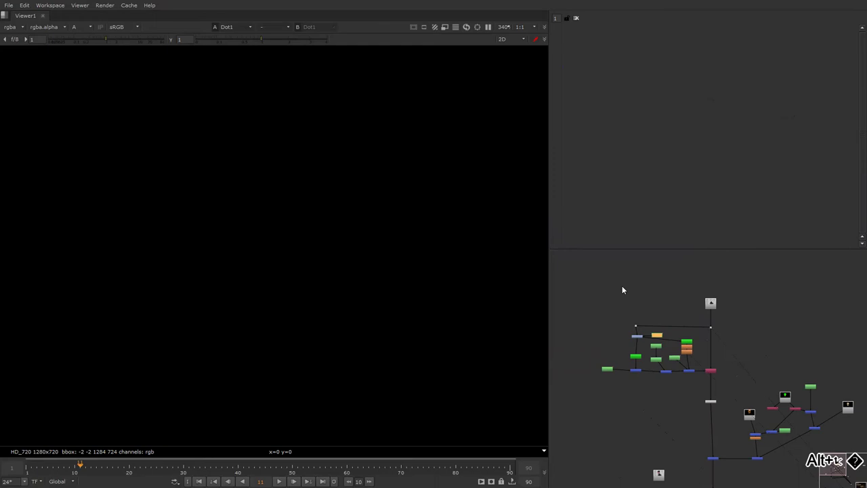
{"action": "scroll", "coordinate": [672, 367], "scroll_direction": "up", "scroll_amount": 2}
{"action": "scroll", "coordinate": [649, 337], "scroll_direction": "up", "scroll_amount": 2}
{"action": "left_click", "coordinate": [649, 337]}
{"action": "scroll", "coordinate": [432, 276], "scroll_direction": "down", "scroll_amount": 1}
{"action": "left_click_drag", "start_coordinate": [760, 297], "coordinate": [722, 319]}
{"action": "key", "text": "a"}
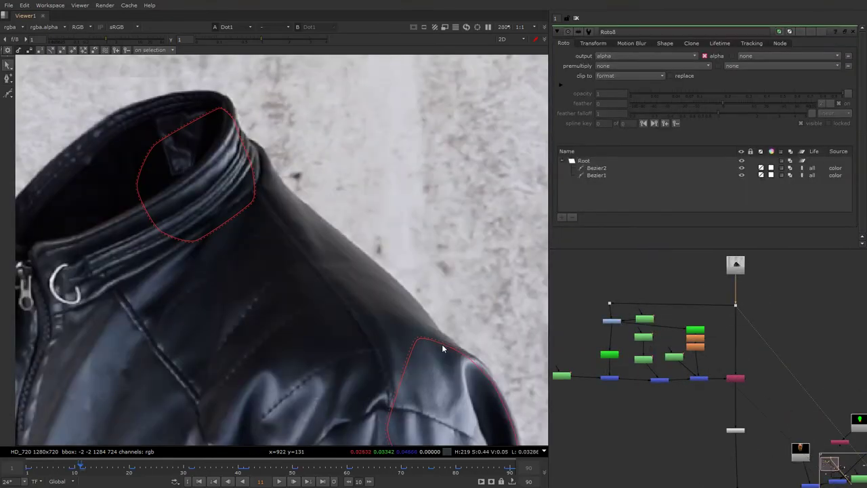
{"action": "left_click_drag", "start_coordinate": [343, 282], "coordinate": [305, 229], "text": "alt"}
{"action": "scroll", "coordinate": [614, 390], "scroll_direction": "up", "scroll_amount": 2}
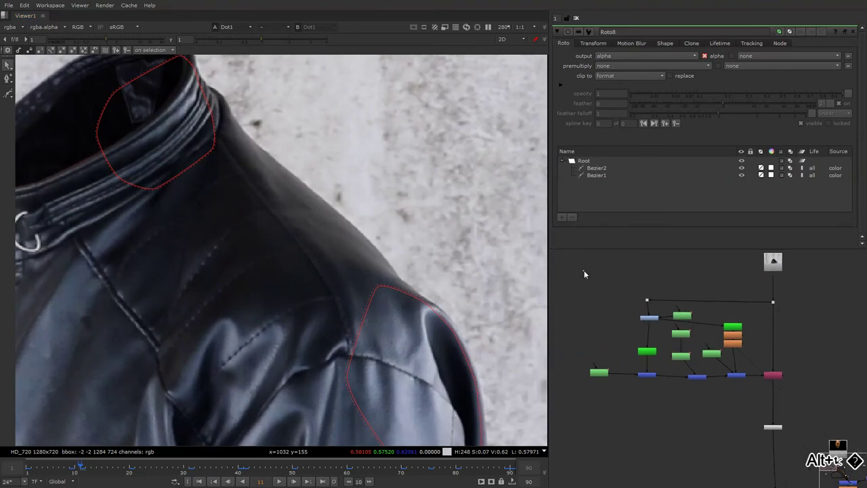
- Shift the comp nodes left and compare Copy1's alpha with the colour image
{"action": "mouse_move", "coordinate": [584, 271]}
{"action": "left_mouse_down"}
{"action": "mouse_move", "coordinate": [752, 385]}
{"action": "mouse_move", "coordinate": [723, 375]}
{"action": "left_mouse_up"}
{"action": "left_click", "coordinate": [718, 413]}
{"action": "key", "text": "1"}
{"action": "key", "text": "a"}
{"action": "key", "text": "a"}
- Inspect Copy1's matte around the collar and shoulder, toggling between colour and alpha
{"action": "key", "text": "a"}
{"action": "key", "text": "a"}
{"action": "key", "text": "a"}
{"action": "key", "text": "a"}
{"action": "scroll", "coordinate": [317, 310], "scroll_direction": "down", "scroll_amount": 1}
{"action": "scroll", "coordinate": [317, 311], "scroll_direction": "down", "scroll_amount": 2}
{"action": "key", "text": "a"}
{"action": "scroll", "coordinate": [426, 136], "scroll_direction": "up", "scroll_amount": 1}
{"action": "scroll", "coordinate": [131, 268], "scroll_direction": "up", "scroll_amount": 4}
{"action": "key", "text": "a"}
{"action": "key", "text": "a"}
{"action": "key", "text": "a"}
{"action": "key", "text": "a"}
{"action": "scroll", "coordinate": [141, 271], "scroll_direction": "down", "scroll_amount": 3}
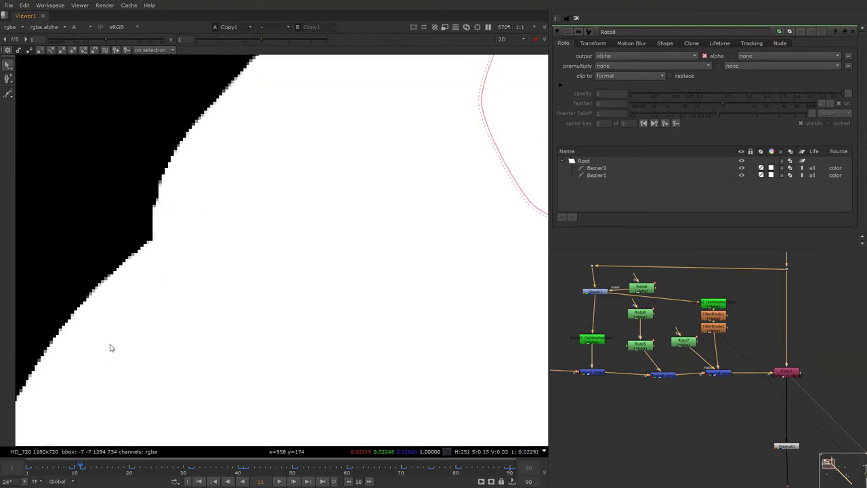
{"action": "key", "text": "a"}
{"action": "key", "text": "a"}
{"action": "key", "text": "a"}
{"action": "scroll", "coordinate": [230, 193], "scroll_direction": "down", "scroll_amount": 3}
{"action": "key", "text": "a"}
{"action": "scroll", "coordinate": [338, 165], "scroll_direction": "up", "scroll_amount": 3}
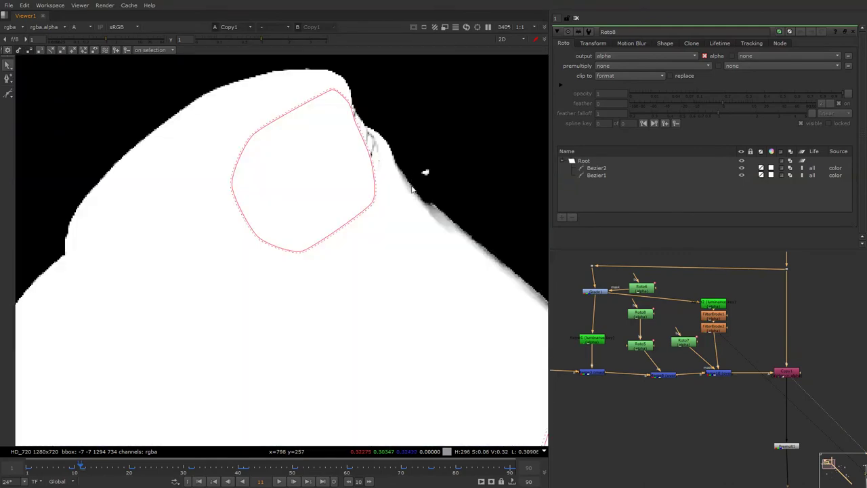
{"action": "left_click_drag", "start_coordinate": [498, 216], "coordinate": [306, 176], "text": "alt"}
{"action": "scroll", "coordinate": [765, 289], "scroll_direction": "down", "scroll_amount": 1}
{"action": "scroll", "coordinate": [749, 299], "scroll_direction": "down", "scroll_amount": 3}
{"action": "scroll", "coordinate": [750, 299], "scroll_direction": "up", "scroll_amount": 6}
{"action": "key", "text": "Tab"}
- Add an inverted Keyer node, Keyer3, fed from the plate dot, and view its alpha
{"action": "type", "text": "keyer"}
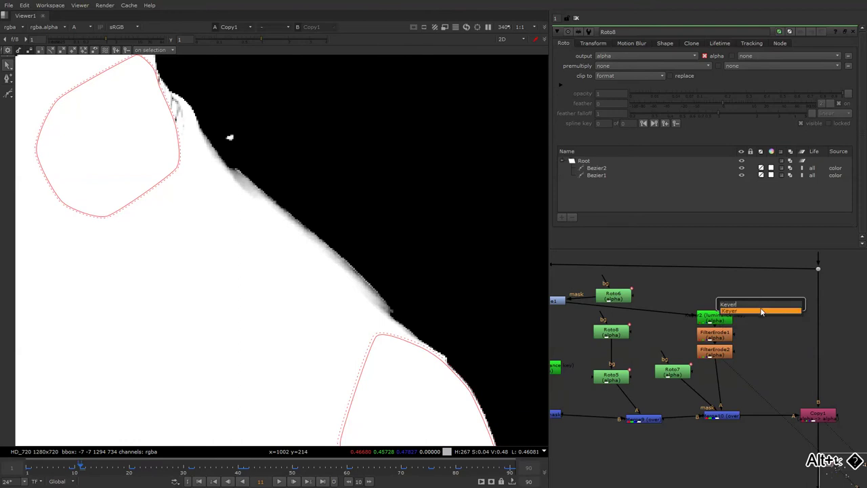
{"action": "key", "text": "Return"}
{"action": "left_click_drag", "start_coordinate": [760, 299], "coordinate": [818, 273]}
{"action": "key", "text": "1"}
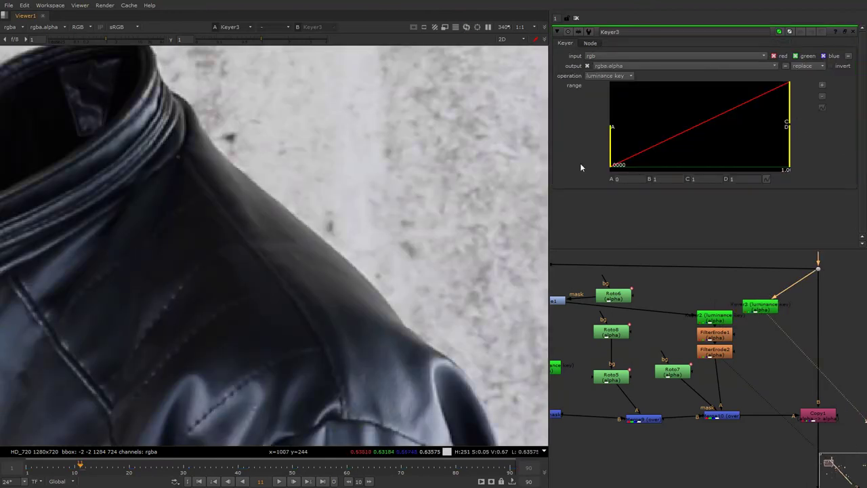
{"action": "left_click", "coordinate": [830, 65]}
{"action": "key", "text": "a"}
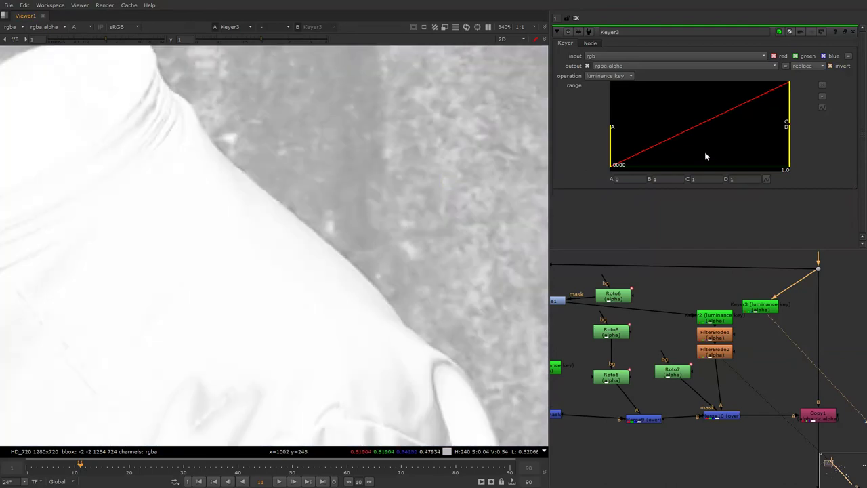
- Tighten Keyer3's luminance range to roughly A 0.133 and B 0.337
{"action": "left_click_drag", "start_coordinate": [789, 129], "coordinate": [728, 122]}
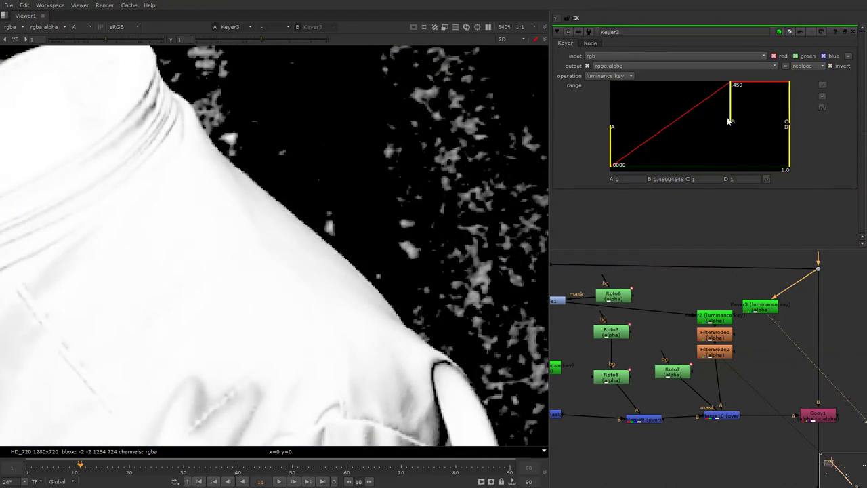
{"action": "left_click", "coordinate": [611, 148]}
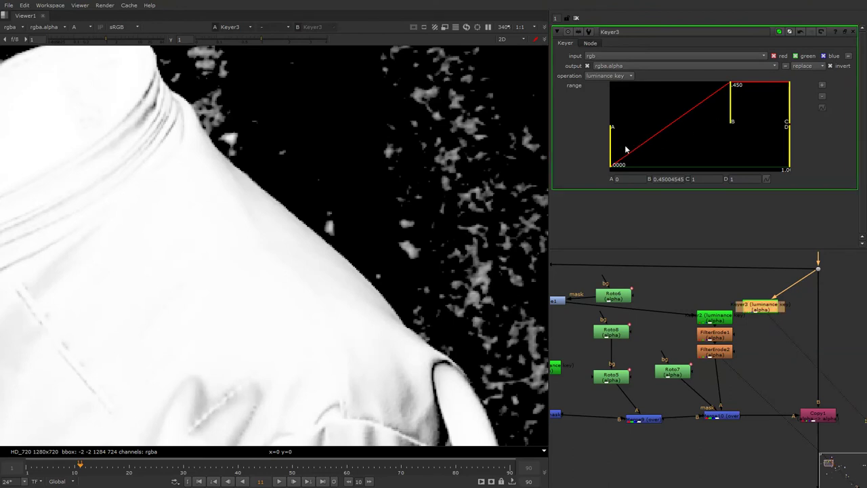
{"action": "left_click_drag", "start_coordinate": [611, 150], "coordinate": [673, 159]}
{"action": "scroll", "coordinate": [189, 157], "scroll_direction": "up", "scroll_amount": 1}
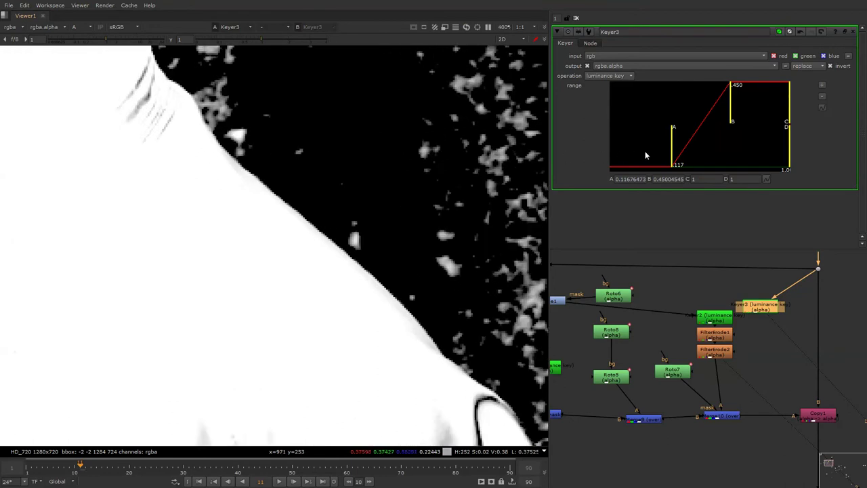
{"action": "left_click_drag", "start_coordinate": [730, 126], "coordinate": [714, 123]}
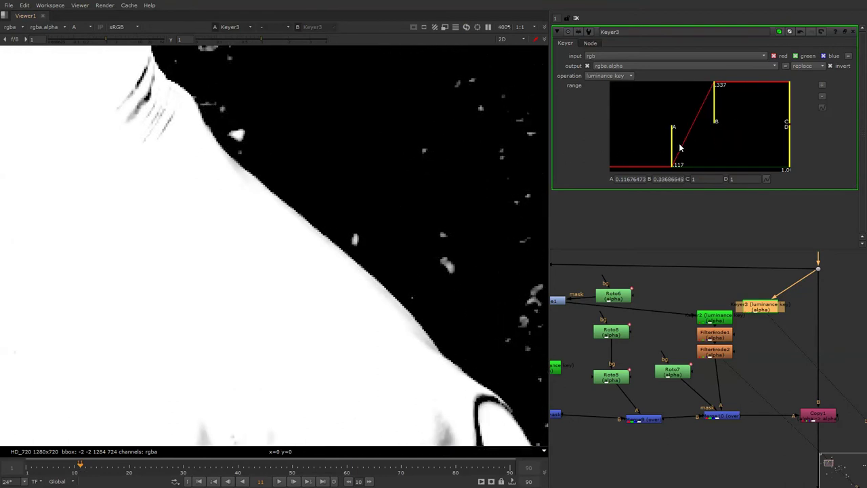
{"action": "left_click_drag", "start_coordinate": [673, 147], "coordinate": [677, 147]}
{"action": "scroll", "coordinate": [197, 254], "scroll_direction": "down", "scroll_amount": 8}
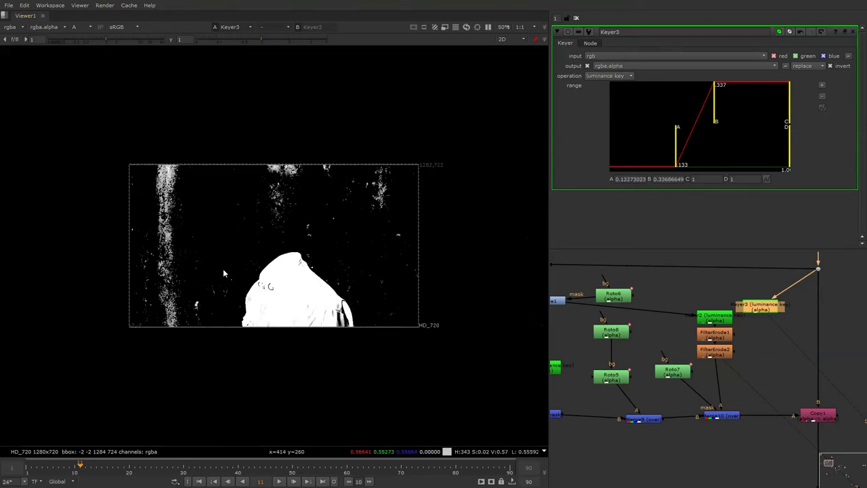
{"action": "scroll", "coordinate": [274, 312], "scroll_direction": "up", "scroll_amount": 4}
{"action": "scroll", "coordinate": [275, 311], "scroll_direction": "up", "scroll_amount": 2}
{"action": "scroll", "coordinate": [275, 312], "scroll_direction": "up", "scroll_amount": 2}
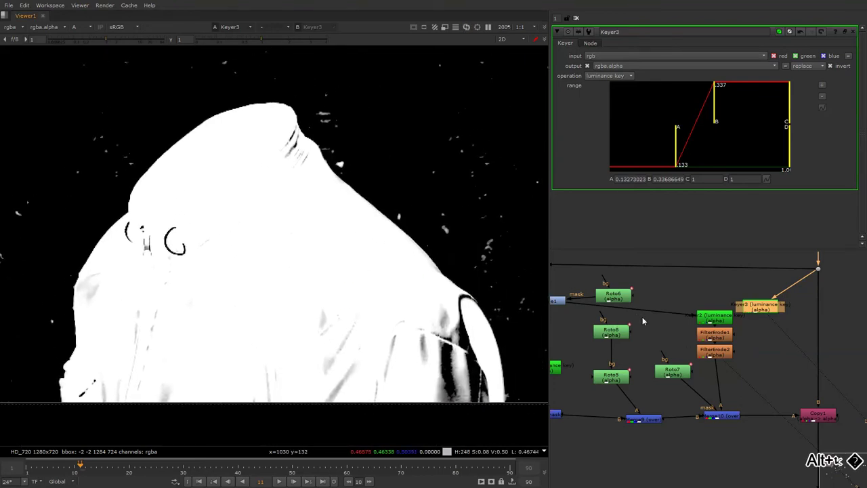
- Fit the node tree in view and shift the tree and Keyer3 further left
{"action": "middle_click_drag", "start_coordinate": [719, 350], "coordinate": [720, 328]}
{"action": "key", "text": "f"}
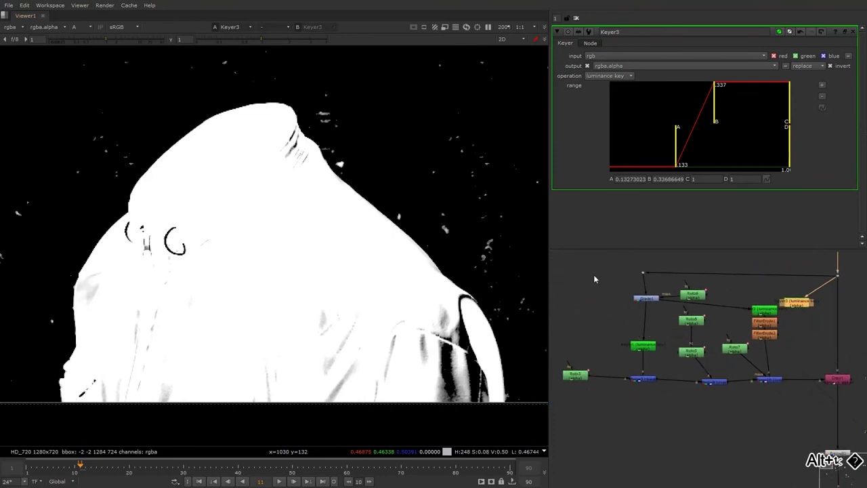
{"action": "mouse_move", "coordinate": [557, 255]}
{"action": "left_mouse_down"}
{"action": "mouse_move", "coordinate": [782, 395]}
{"action": "mouse_move", "coordinate": [659, 383]}
{"action": "left_mouse_up"}
{"action": "left_click", "coordinate": [758, 338]}
{"action": "left_click_drag", "start_coordinate": [796, 302], "coordinate": [745, 306]}
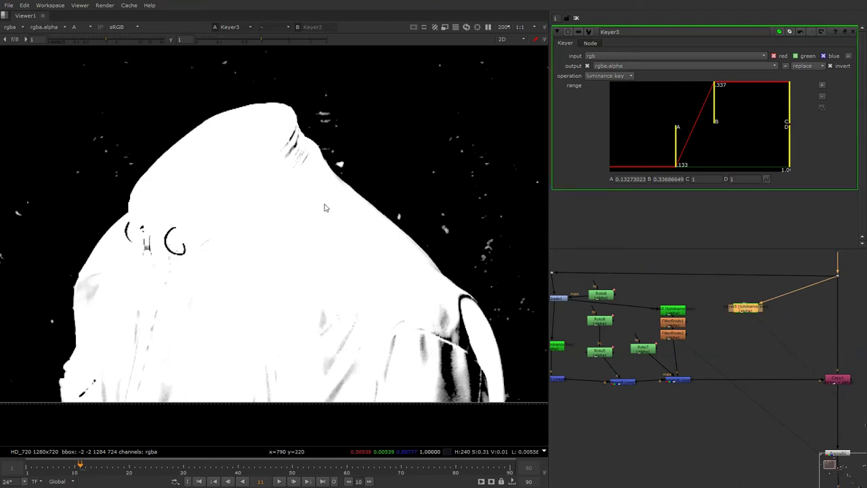
- Insert Merge11 into the main pipe with Keyer3 on its A input, and view it
{"action": "scroll", "coordinate": [325, 207], "scroll_direction": "up", "scroll_amount": 2}
{"action": "left_click", "coordinate": [745, 349]}
{"action": "key", "text": "m"}
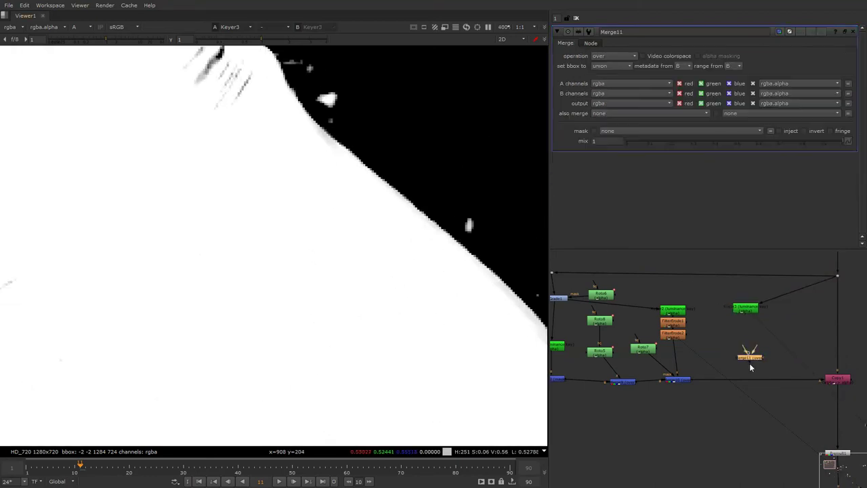
{"action": "left_click_drag", "start_coordinate": [750, 369], "coordinate": [745, 377]}
{"action": "left_click_drag", "start_coordinate": [750, 335], "coordinate": [745, 309]}
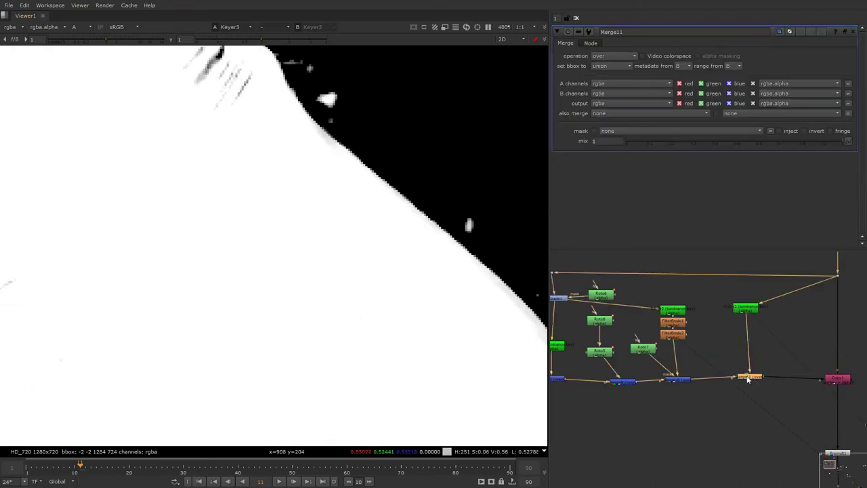
{"action": "key", "text": "1"}
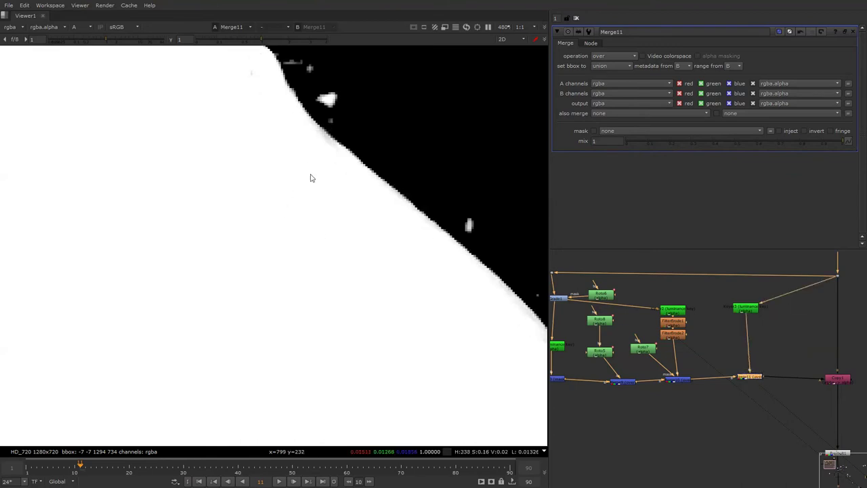
{"action": "scroll", "coordinate": [306, 190], "scroll_direction": "down", "scroll_amount": 2}
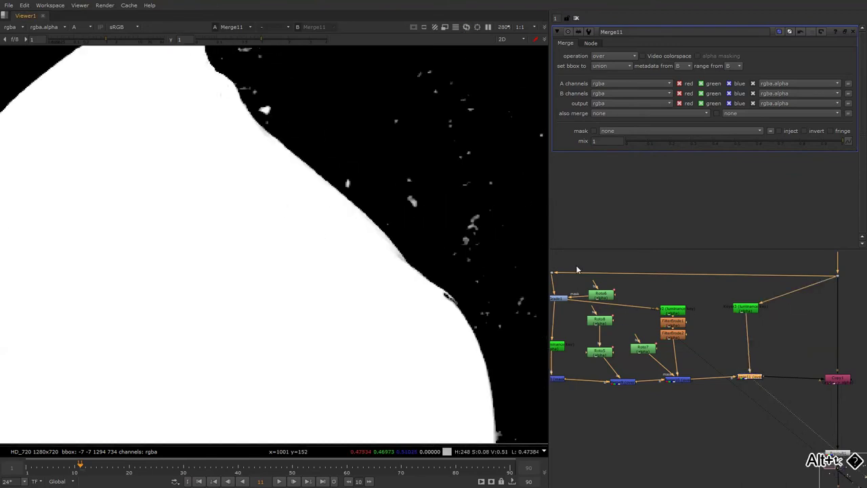
{"action": "middle_click_drag", "start_coordinate": [775, 332], "coordinate": [762, 322]}
{"action": "left_click", "coordinate": [762, 322]}
- Create Roto9 beside Keyer3 while viewing the jacket in colour
{"action": "key", "text": "o"}
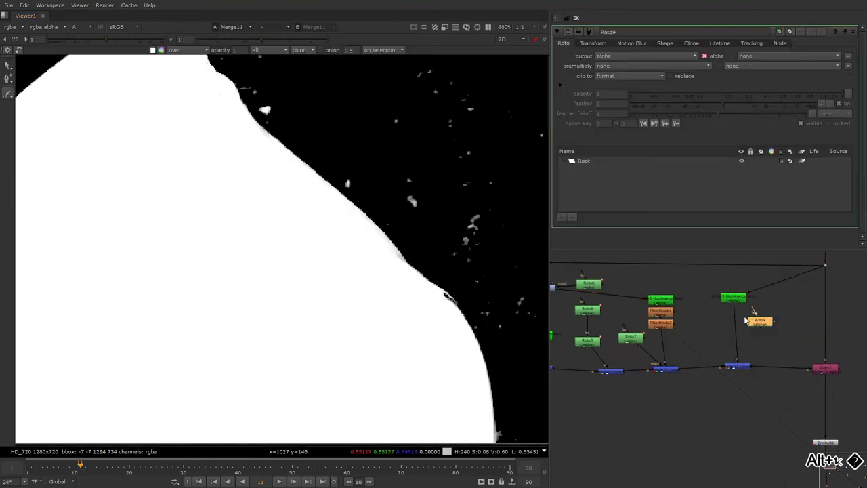
{"action": "key", "text": "a"}
{"action": "scroll", "coordinate": [374, 199], "scroll_direction": "up", "scroll_amount": 2}
{"action": "left_click_drag", "start_coordinate": [769, 329], "coordinate": [778, 321]}
{"action": "right_click", "coordinate": [239, 105]}
{"action": "left_click", "coordinate": [271, 101]}
{"action": "scroll", "coordinate": [184, 95], "scroll_direction": "down", "scroll_amount": 1}
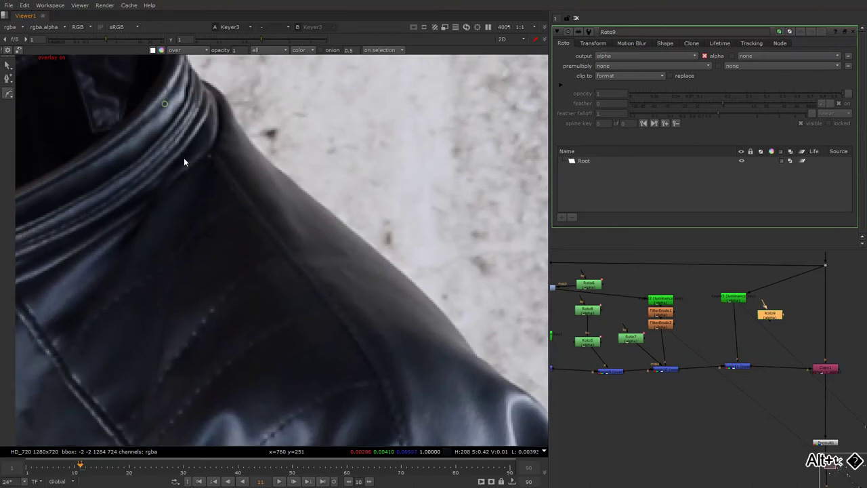
- Draw a closed Bezier shape tracing the collar and shoulder edge
{"action": "left_click", "coordinate": [160, 135]}
{"action": "left_click", "coordinate": [176, 101]}
{"action": "left_click_drag", "start_coordinate": [225, 113], "coordinate": [230, 120]}
{"action": "scroll", "coordinate": [274, 152], "scroll_direction": "down", "scroll_amount": 1}
{"action": "left_click", "coordinate": [313, 176]}
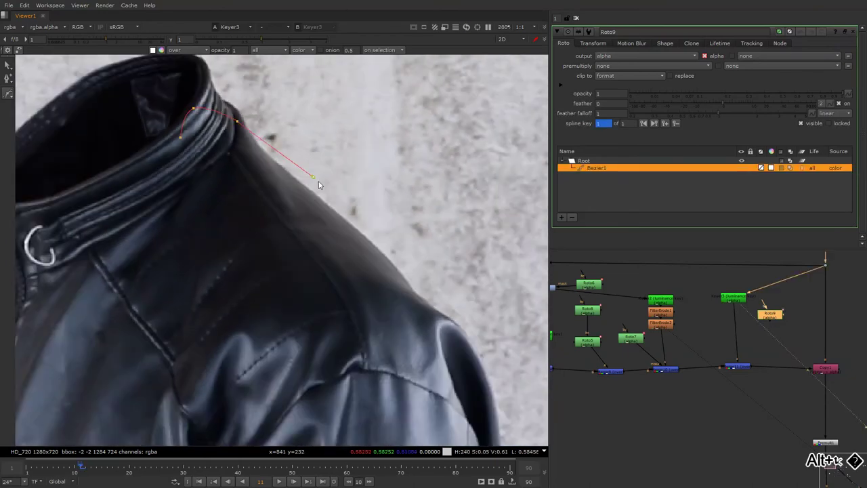
{"action": "left_click", "coordinate": [437, 300]}
{"action": "key", "text": "ctrl+z"}
{"action": "left_click", "coordinate": [445, 322]}
{"action": "left_click", "coordinate": [390, 327]}
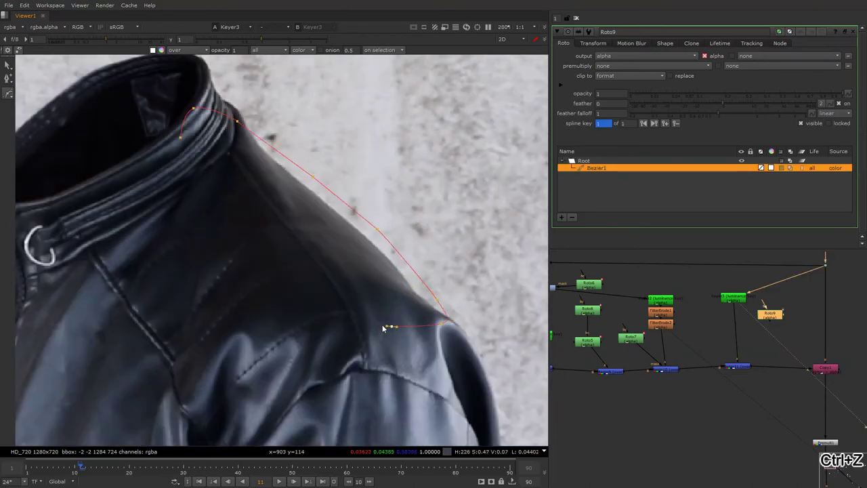
{"action": "left_click", "coordinate": [183, 139]}
- Add Merge12 with its operation set to mask
{"action": "left_click", "coordinate": [721, 338]}
{"action": "key", "text": "m"}
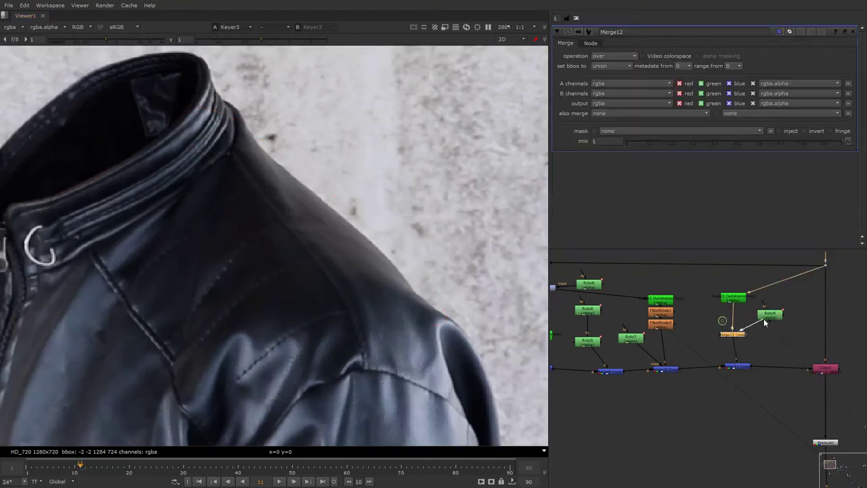
{"action": "left_click", "coordinate": [603, 58]}
{"action": "left_click", "coordinate": [608, 130]}
- Compare Merge11 disabled and enabled in the alpha view
{"action": "left_click", "coordinate": [738, 367]}
{"action": "key", "text": "1"}
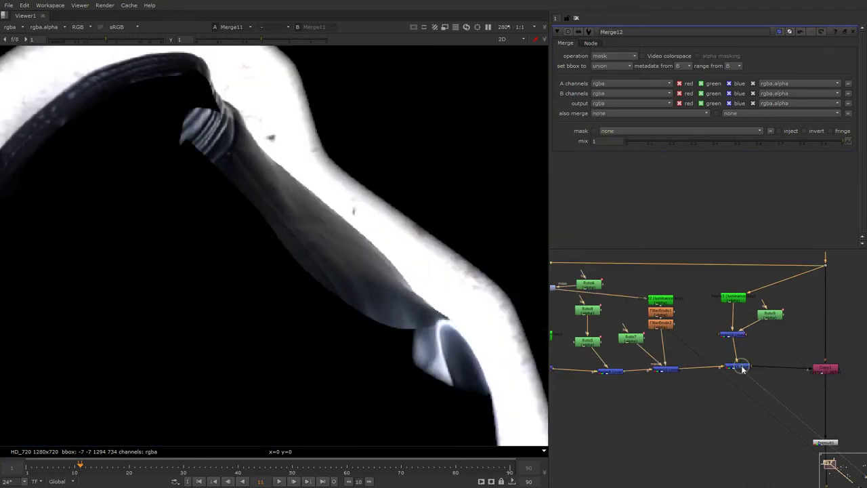
{"action": "key", "text": "d"}
{"action": "key", "text": "a"}
{"action": "key", "text": "d"}
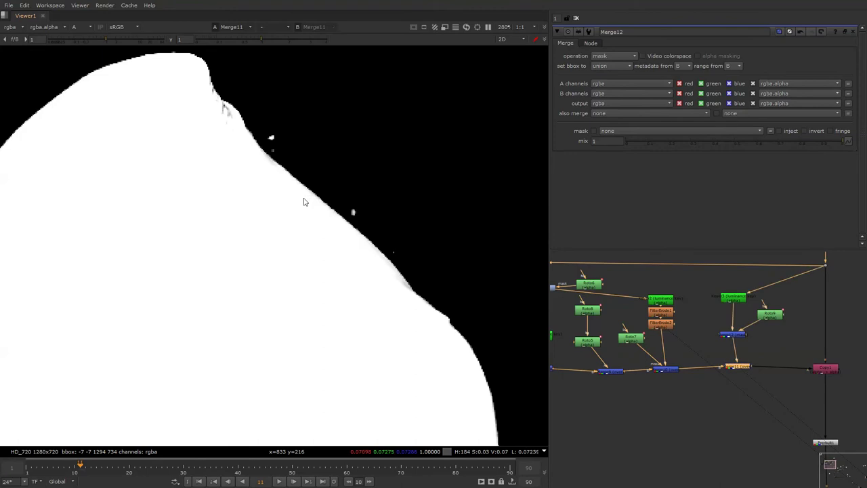
- Inspect the mask merge and Dot1 outputs in alpha and colour
{"action": "scroll", "coordinate": [354, 198], "scroll_direction": "down", "scroll_amount": 3}
{"action": "left_click_drag", "start_coordinate": [677, 372], "coordinate": [630, 380], "text": "alt"}
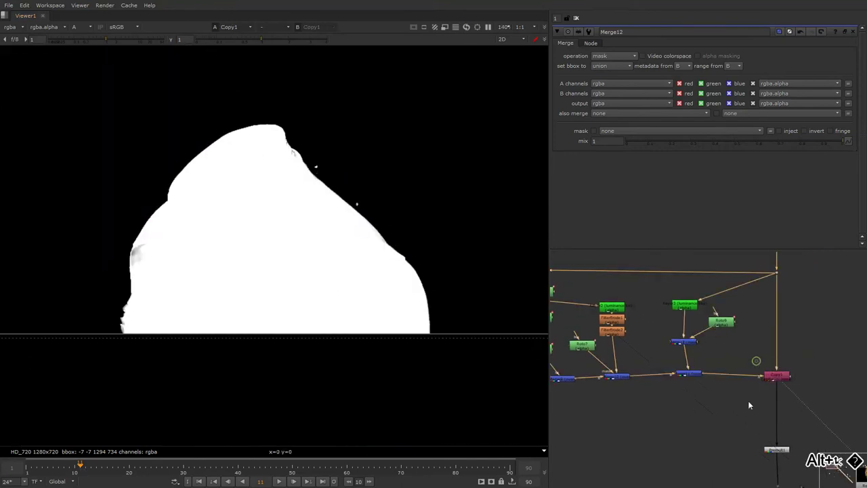
{"action": "key", "text": "a"}
{"action": "scroll", "coordinate": [324, 213], "scroll_direction": "up", "scroll_amount": 2}
{"action": "scroll", "coordinate": [329, 199], "scroll_direction": "up", "scroll_amount": 2}
{"action": "left_click", "coordinate": [683, 374]}
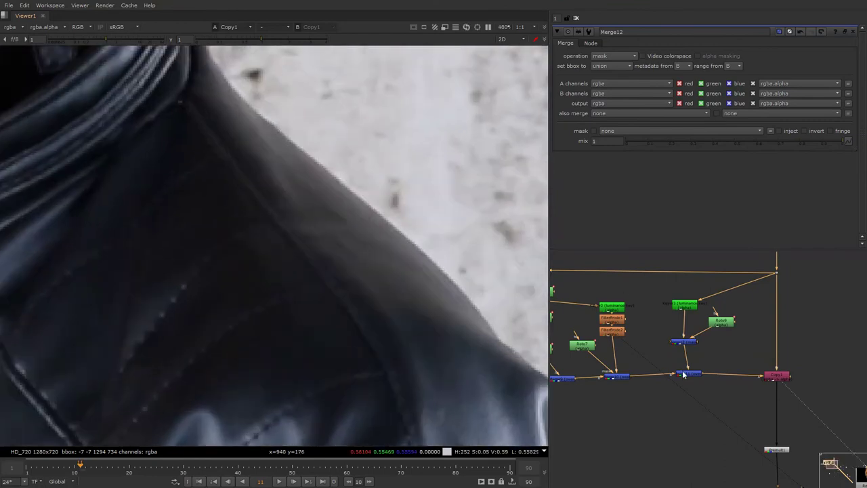
{"action": "key", "text": "a"}
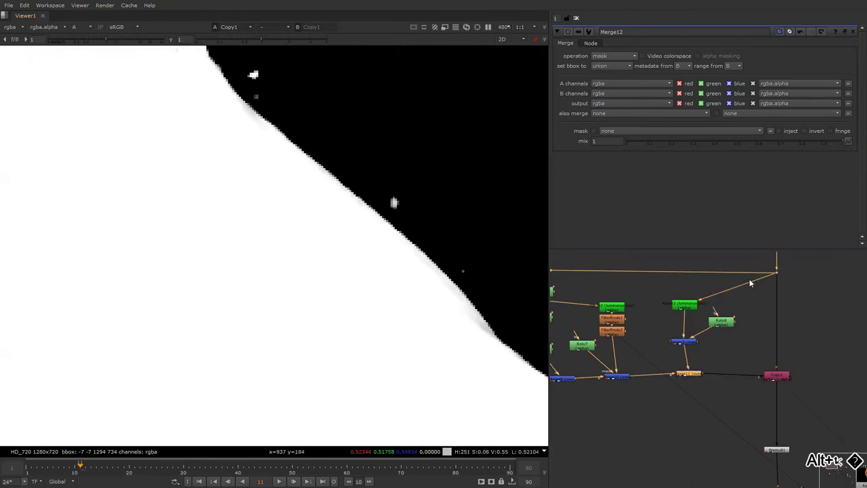
{"action": "left_click_drag", "start_coordinate": [750, 285], "coordinate": [782, 304], "text": "alt"}
{"action": "left_click", "coordinate": [777, 304]}
{"action": "key", "text": "1"}
{"action": "key", "text": "a"}
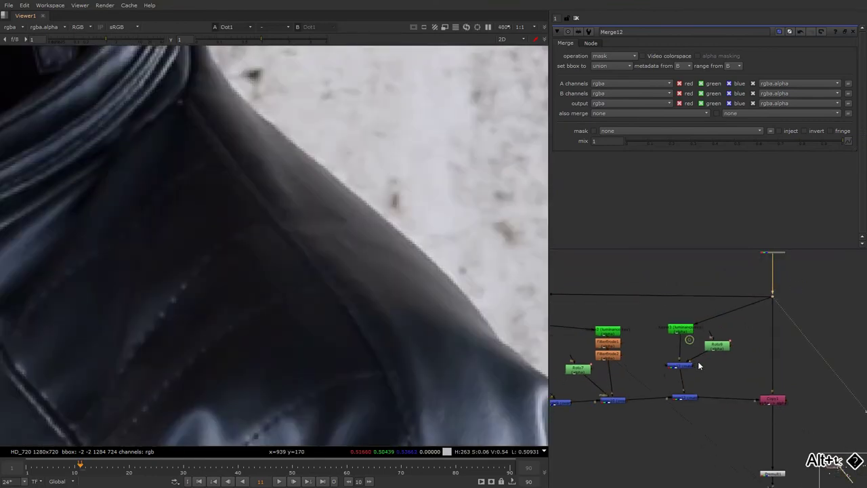
{"action": "left_click", "coordinate": [680, 329]}
- Select Roto9's Bezier1 shape and widen its feather
{"action": "key", "text": "1"}
{"action": "key", "text": "a"}
{"action": "double_click", "coordinate": [716, 346]}
{"action": "key", "text": "f"}
{"action": "key", "text": "ctrl+a"}
{"action": "scroll", "coordinate": [401, 290], "scroll_direction": "up", "scroll_amount": 2}
{"action": "key", "text": "e"}
{"action": "key", "text": "e"}
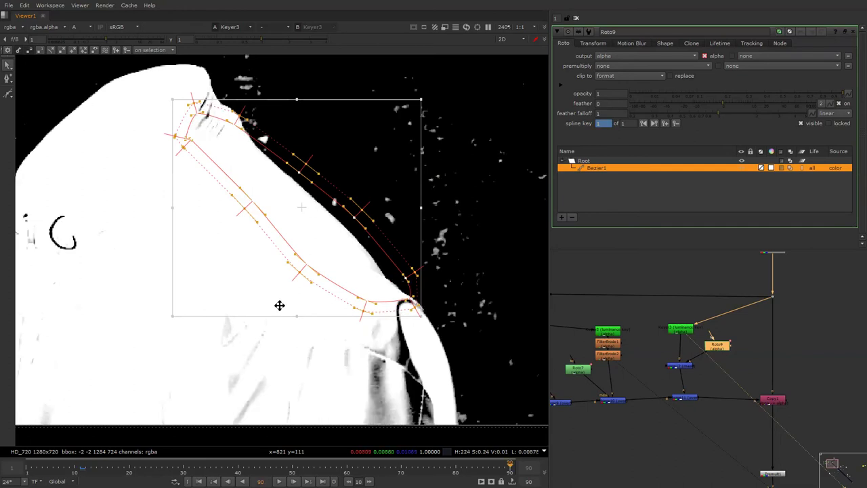
- Keyframe the shape to fit the shoulder at frames 52, 74, 28 and 2
{"action": "left_click_drag", "start_coordinate": [305, 259], "coordinate": [338, 266]}
{"action": "left_click", "coordinate": [306, 466]}
{"action": "left_click", "coordinate": [458, 311]}
{"action": "left_click", "coordinate": [411, 276]}
{"action": "left_click_drag", "start_coordinate": [240, 124], "coordinate": [248, 147]}
{"action": "key", "text": "ctrl+a"}
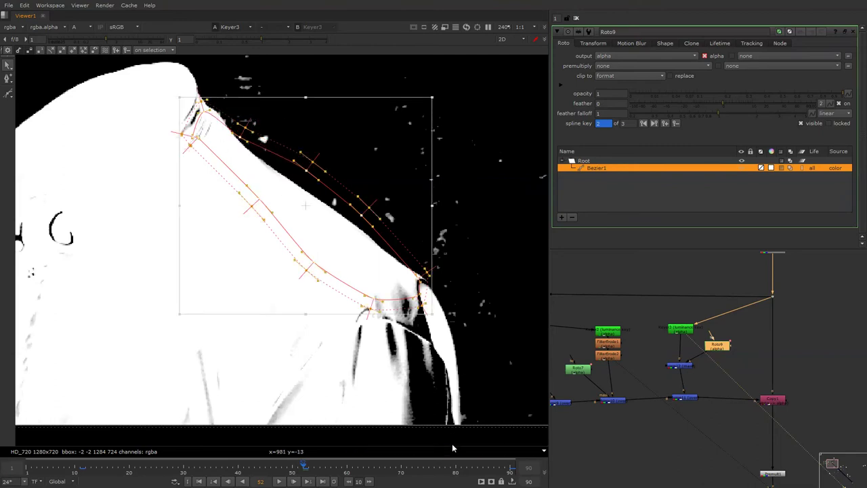
{"action": "left_click", "coordinate": [424, 467]}
{"action": "left_click_drag", "start_coordinate": [322, 236], "coordinate": [332, 217]}
{"action": "left_click", "coordinate": [172, 467]}
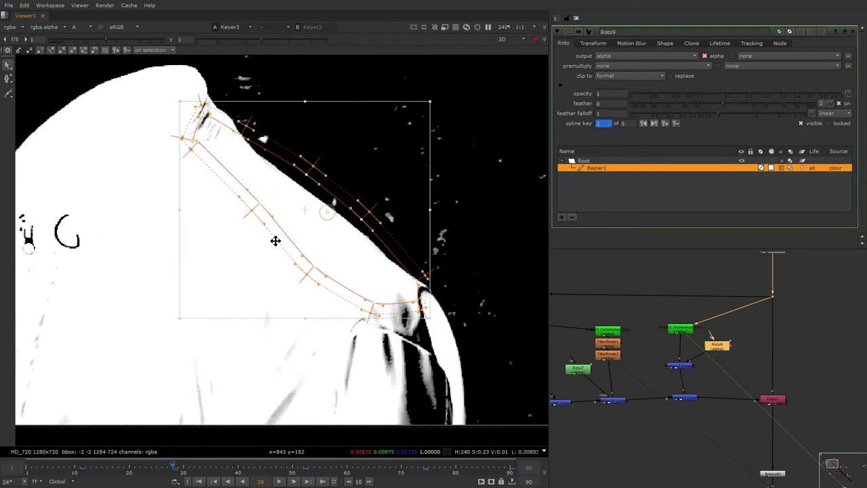
{"action": "left_click", "coordinate": [32, 467]}
{"action": "left_click_drag", "start_coordinate": [285, 199], "coordinate": [288, 201]}
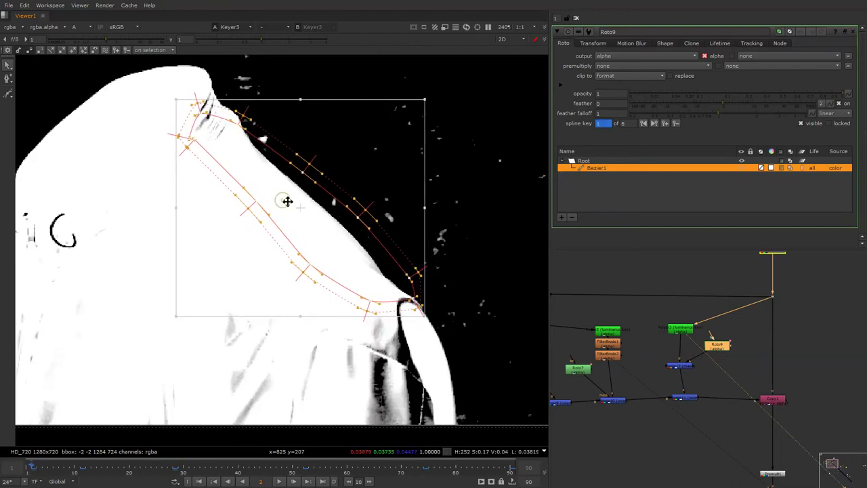
- Hide the roto overlay and check Copy1's shoulder edge in alpha and colour
{"action": "key", "text": "1"}
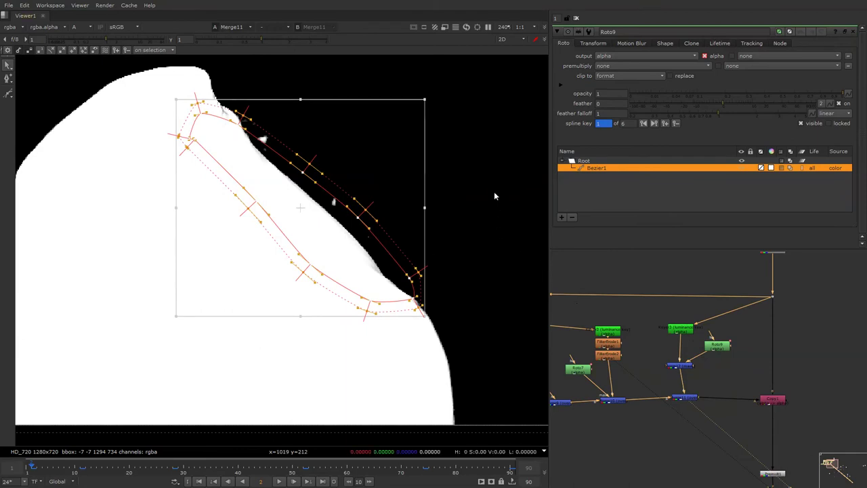
{"action": "key", "text": "o"}
{"action": "scroll", "coordinate": [407, 258], "scroll_direction": "down", "scroll_amount": 5}
{"action": "scroll", "coordinate": [285, 308], "scroll_direction": "up", "scroll_amount": 4}
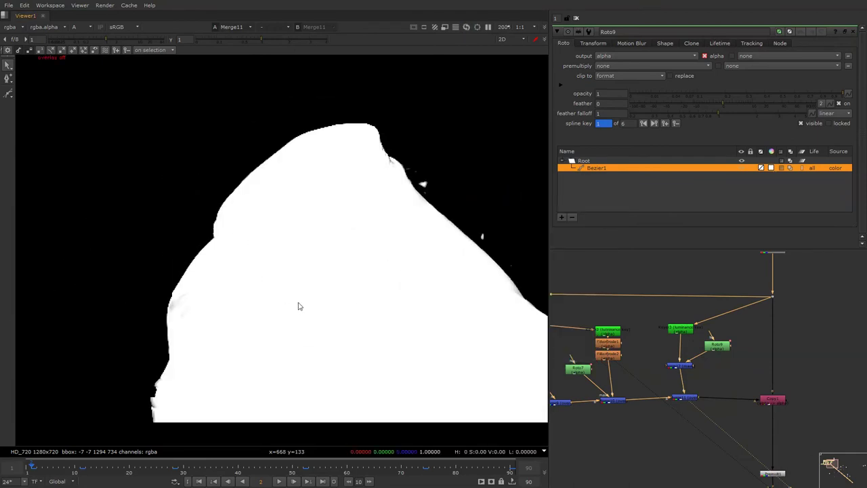
{"action": "key", "text": "1"}
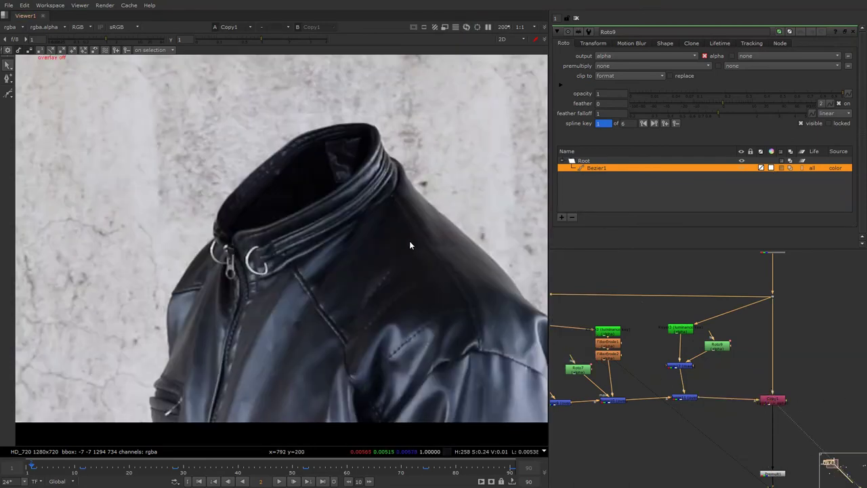
{"action": "scroll", "coordinate": [332, 233], "scroll_direction": "up", "scroll_amount": 2}
{"action": "key", "text": "a"}
{"action": "key", "text": "a"}
{"action": "key", "text": "a"}
{"action": "scroll", "coordinate": [372, 224], "scroll_direction": "up", "scroll_amount": 3}
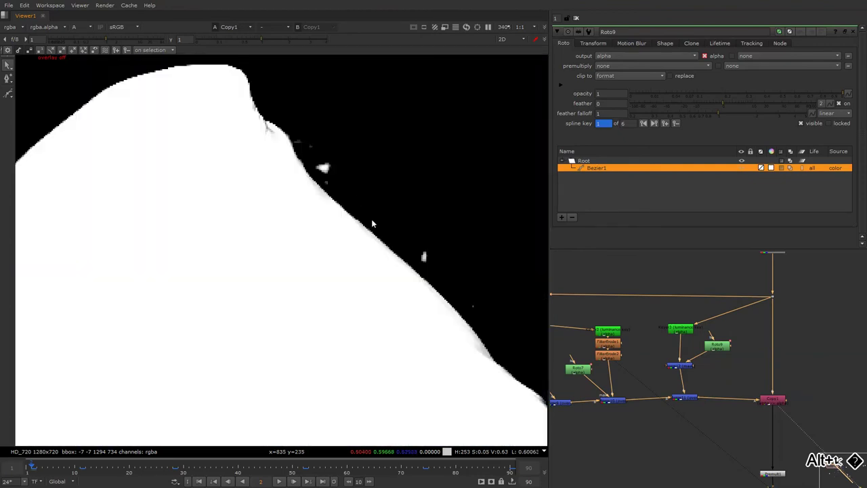
- Move the tree's top node higher and bring the two lower nodes into line
{"action": "scroll", "coordinate": [706, 364], "scroll_direction": "down", "scroll_amount": 2}
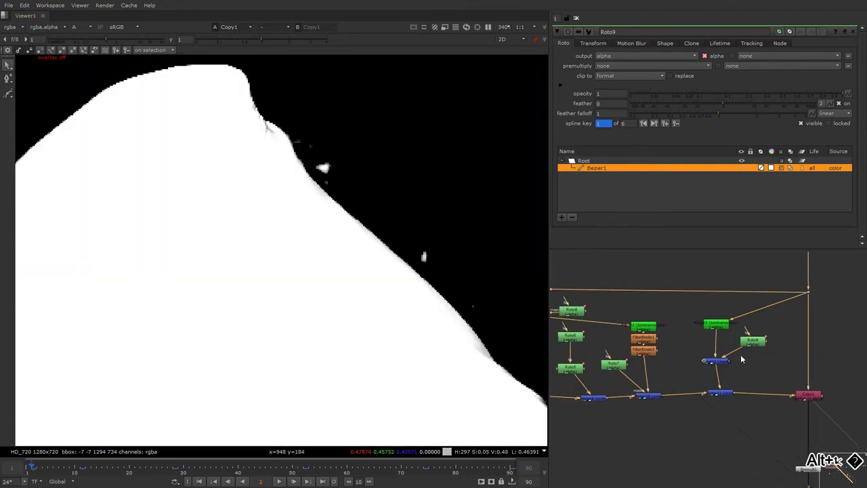
{"action": "scroll", "coordinate": [691, 367], "scroll_direction": "down", "scroll_amount": 2}
{"action": "left_click_drag", "start_coordinate": [688, 369], "coordinate": [694, 392], "text": "alt"}
{"action": "left_click_drag", "start_coordinate": [573, 263], "coordinate": [811, 352]}
{"action": "left_click_drag", "start_coordinate": [786, 310], "coordinate": [788, 265]}
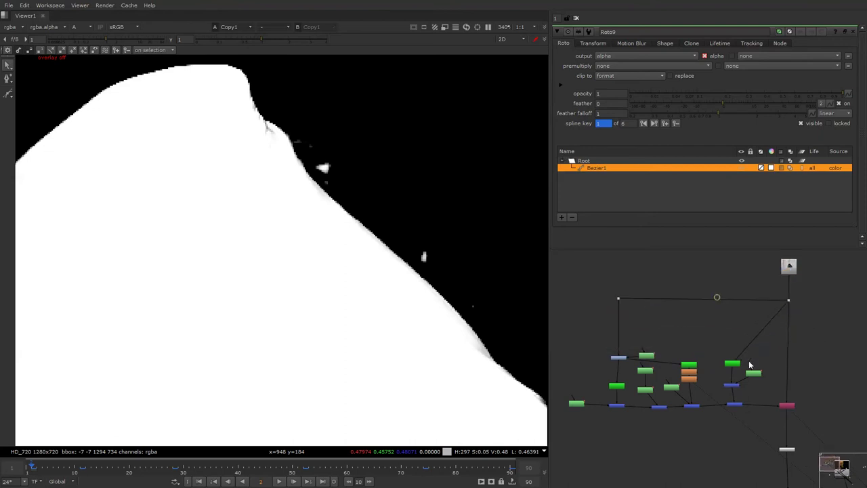
{"action": "mouse_move", "coordinate": [715, 401]}
{"action": "left_mouse_down", "text": "alt"}
{"action": "mouse_move", "coordinate": [763, 350]}
{"action": "mouse_move", "coordinate": [731, 405]}
{"action": "left_mouse_up", "text": "alt"}
{"action": "mouse_move", "coordinate": [631, 359]}
{"action": "left_mouse_down"}
{"action": "mouse_move", "coordinate": [704, 389]}
{"action": "mouse_move", "coordinate": [689, 327]}
{"action": "left_mouse_up"}
{"action": "left_click", "coordinate": [659, 322]}
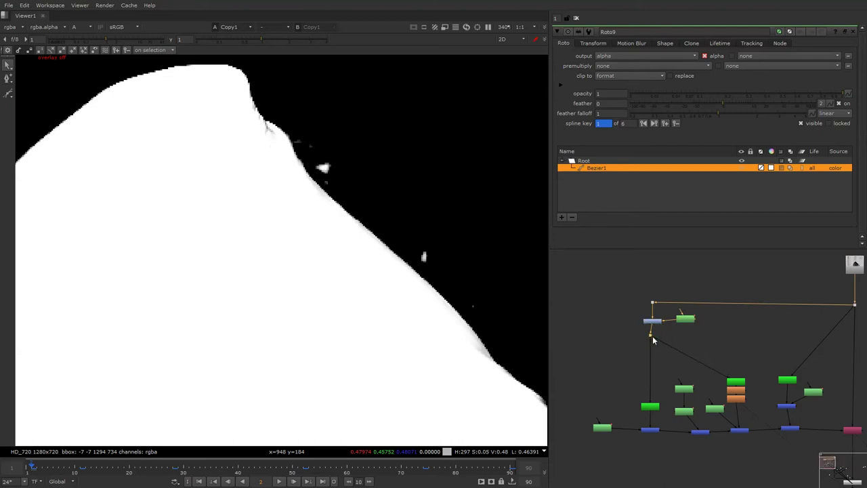
{"action": "scroll", "coordinate": [651, 336], "scroll_direction": "up", "scroll_amount": 2}
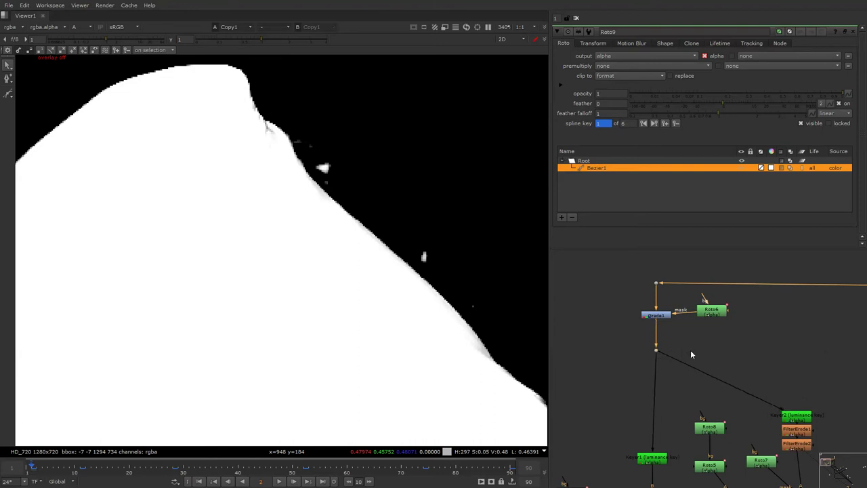
- Add a Dot on the Grade1-to-Keyer2 pipe and snap the main-line merges into alignment
{"action": "left_click_drag", "start_coordinate": [700, 353], "coordinate": [716, 380], "text": "ctrl"}
{"action": "scroll", "coordinate": [742, 376], "scroll_direction": "down", "scroll_amount": 3}
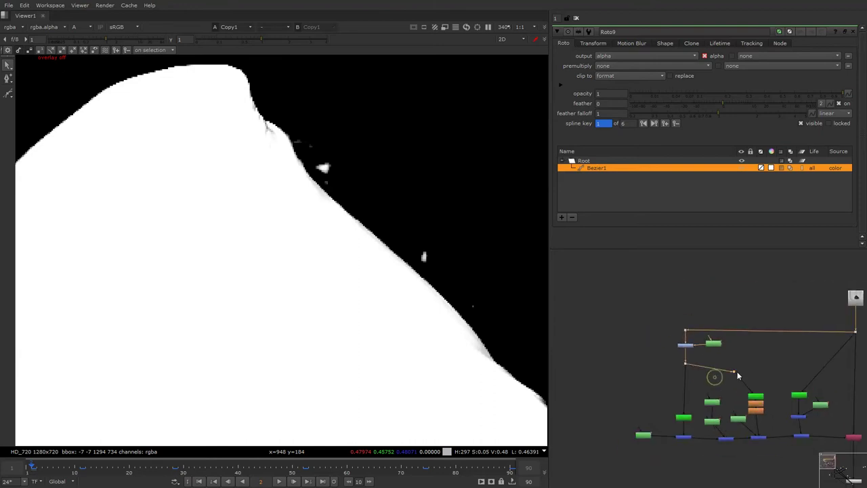
{"action": "middle_click_drag", "start_coordinate": [756, 369], "coordinate": [735, 404], "text": "alt"}
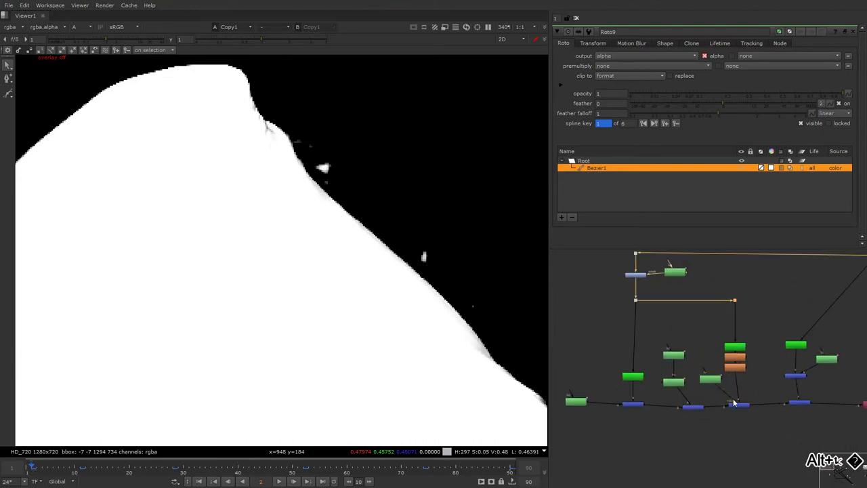
{"action": "left_click", "coordinate": [739, 406]}
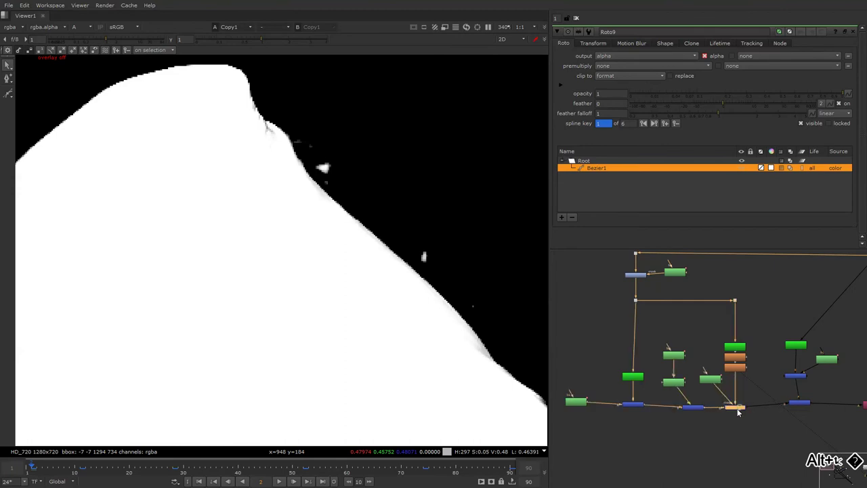
{"action": "left_click", "coordinate": [684, 409]}
{"action": "key", "text": "l"}
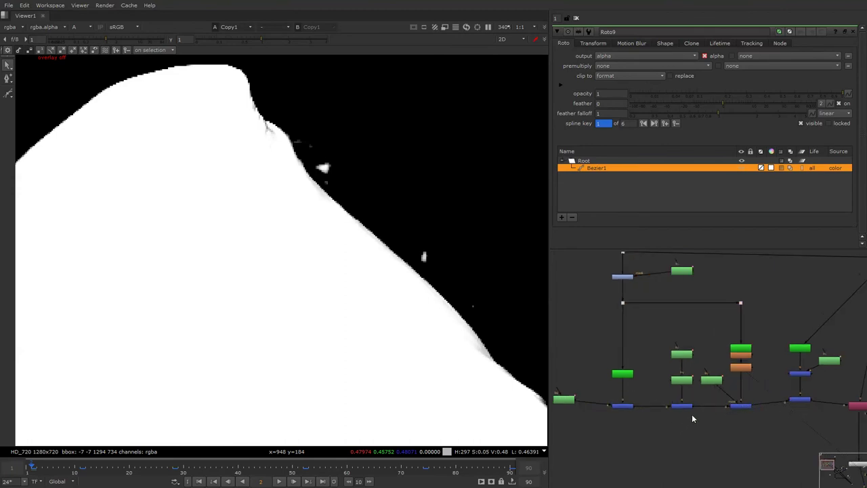
{"action": "middle_click_drag", "start_coordinate": [756, 403], "coordinate": [748, 393], "text": "alt"}
{"action": "left_click", "coordinate": [752, 396]}
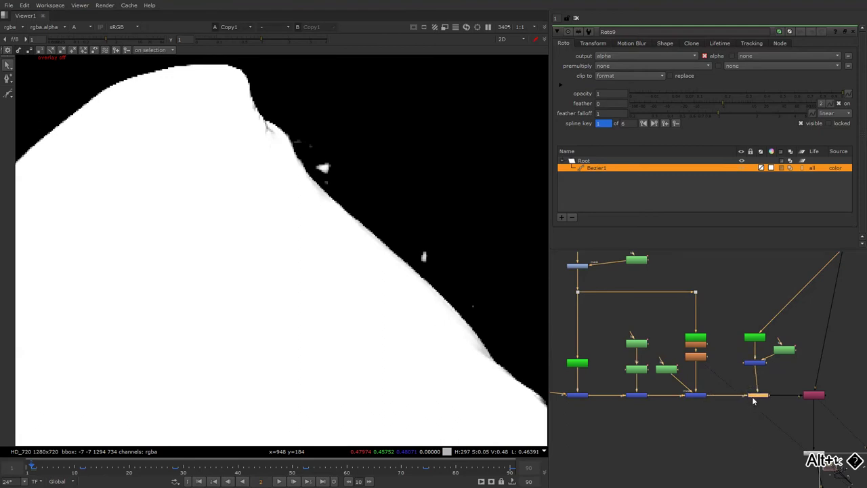
{"action": "middle_click_drag", "start_coordinate": [802, 395], "coordinate": [782, 399], "text": "alt"}
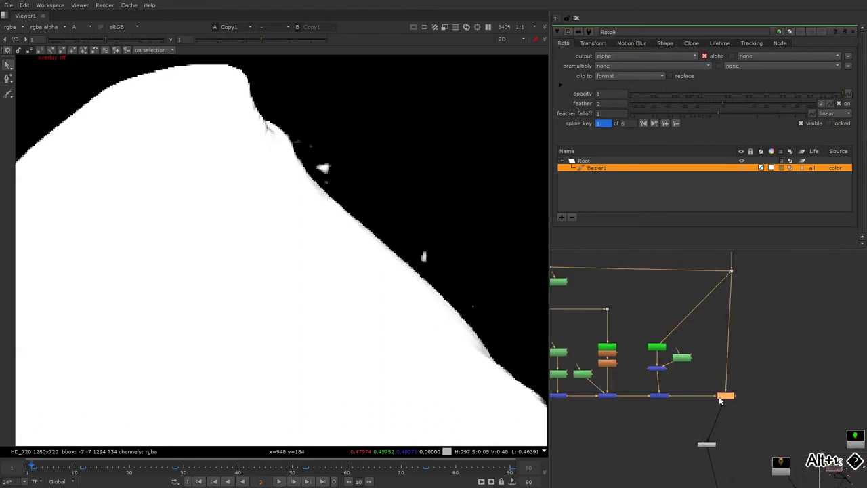
- Insert a Dot on the top link, reroute the green roto node to it, and align it
{"action": "left_click", "coordinate": [698, 321]}
{"action": "middle_click_drag", "start_coordinate": [777, 356], "coordinate": [762, 350], "text": "alt"}
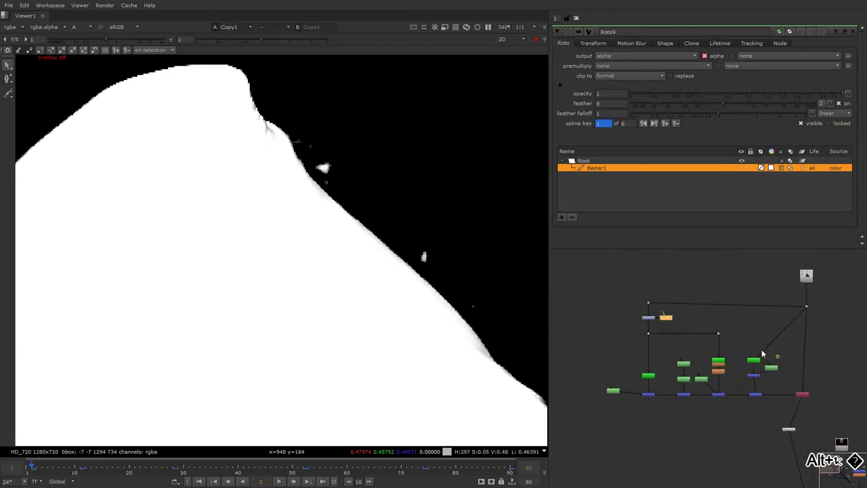
{"action": "left_click", "coordinate": [747, 318], "text": "ctrl"}
{"action": "left_click_drag", "start_coordinate": [795, 317], "coordinate": [749, 306]}
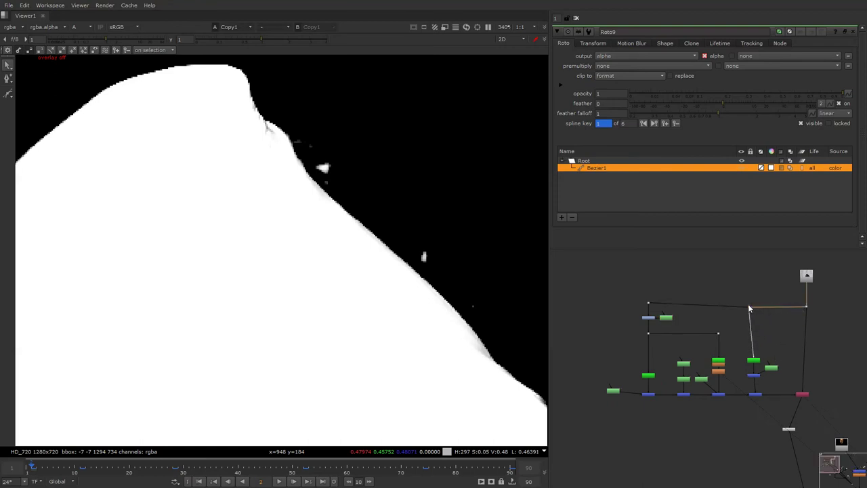
{"action": "scroll", "coordinate": [767, 372], "scroll_direction": "up", "scroll_amount": 2}
{"action": "left_click_drag", "start_coordinate": [773, 369], "coordinate": [778, 380]}
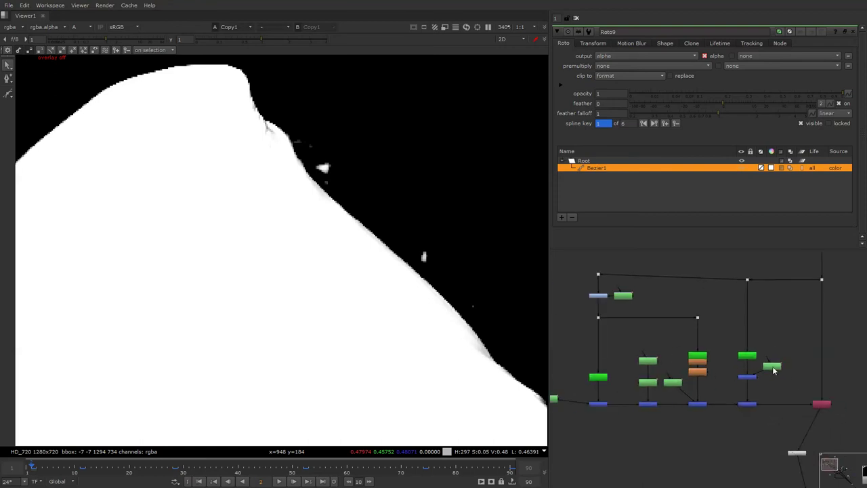
{"action": "left_click_drag", "start_coordinate": [704, 359], "coordinate": [702, 335]}
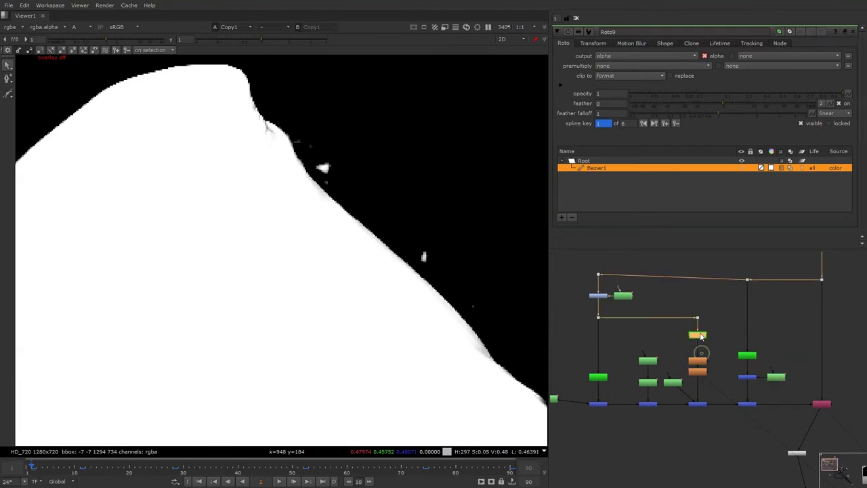
{"action": "left_click", "coordinate": [682, 391]}
- Adjust node spacing, then select the whole tree and squeeze it tighter
{"action": "left_click_drag", "start_coordinate": [608, 398], "coordinate": [666, 378], "text": "alt"}
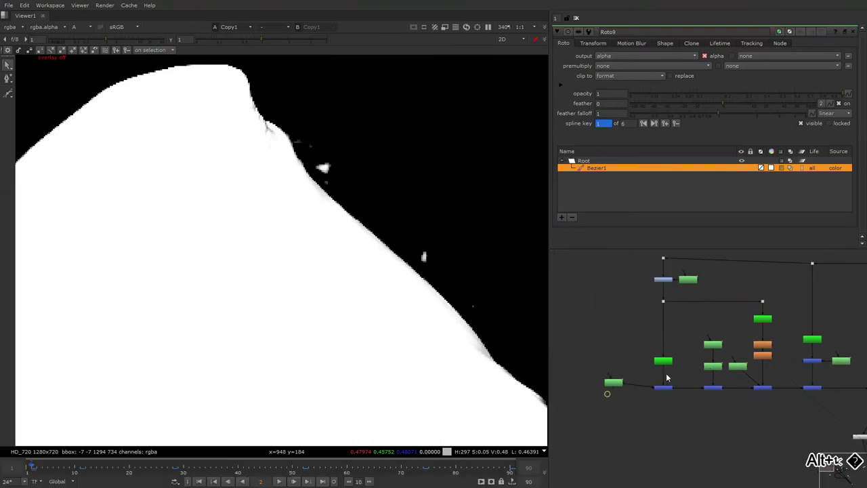
{"action": "left_click", "coordinate": [612, 384]}
{"action": "middle_click_drag", "start_coordinate": [613, 384], "coordinate": [701, 330], "text": "alt"}
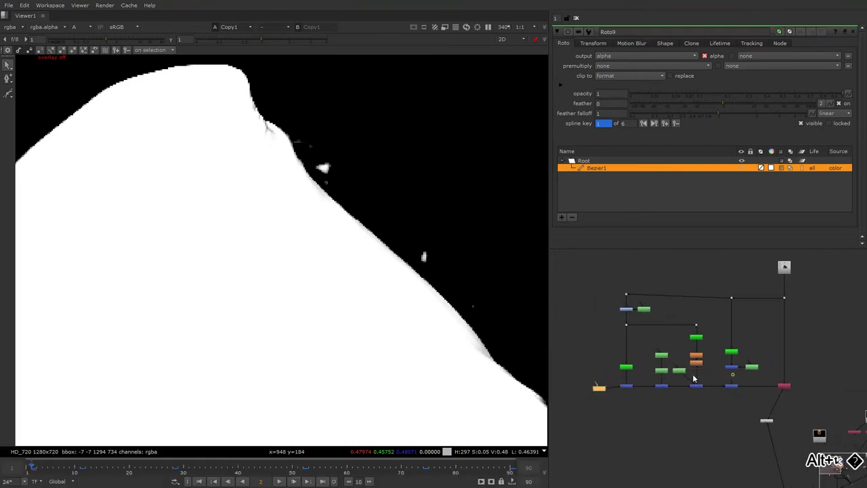
{"action": "left_click", "coordinate": [702, 314]}
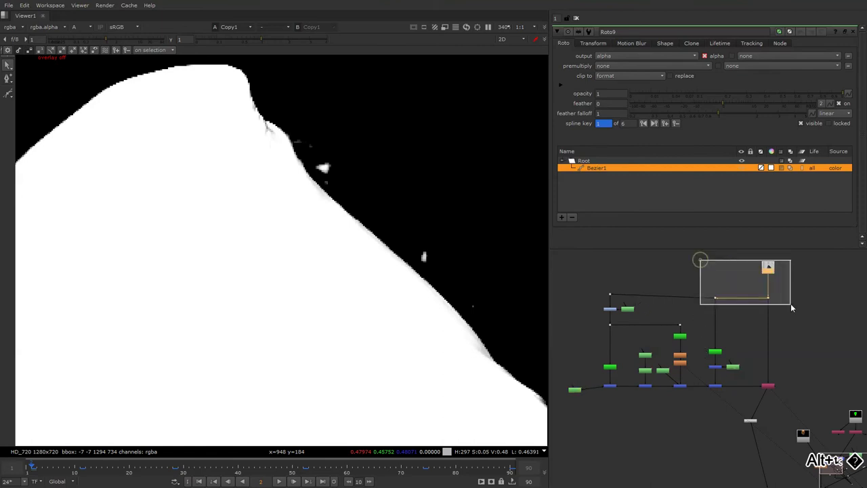
{"action": "left_click_drag", "start_coordinate": [768, 267], "coordinate": [768, 265]}
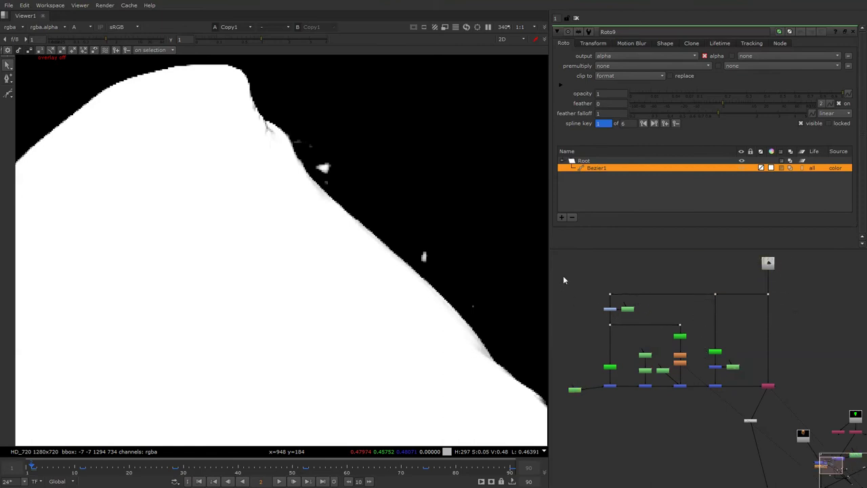
{"action": "left_click_drag", "start_coordinate": [562, 274], "coordinate": [743, 414]}
{"action": "key", "text": "alt+comma"}
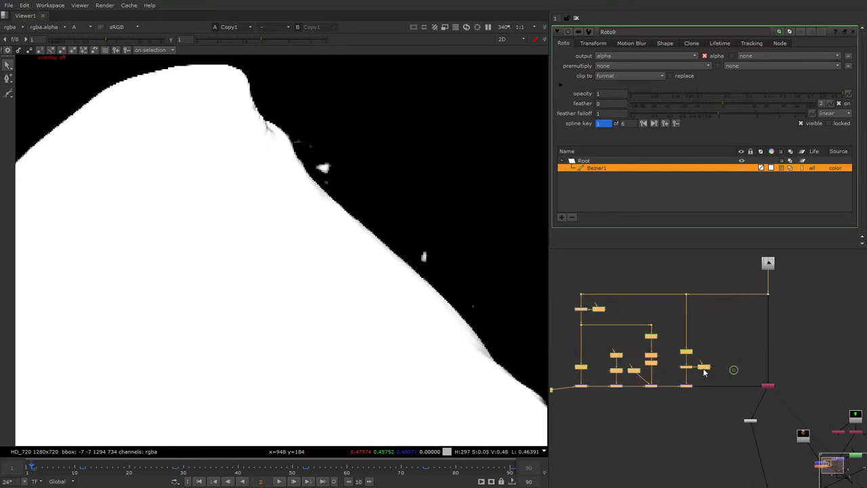
{"action": "key", "text": "alt+comma"}
{"action": "left_click", "coordinate": [720, 354]}
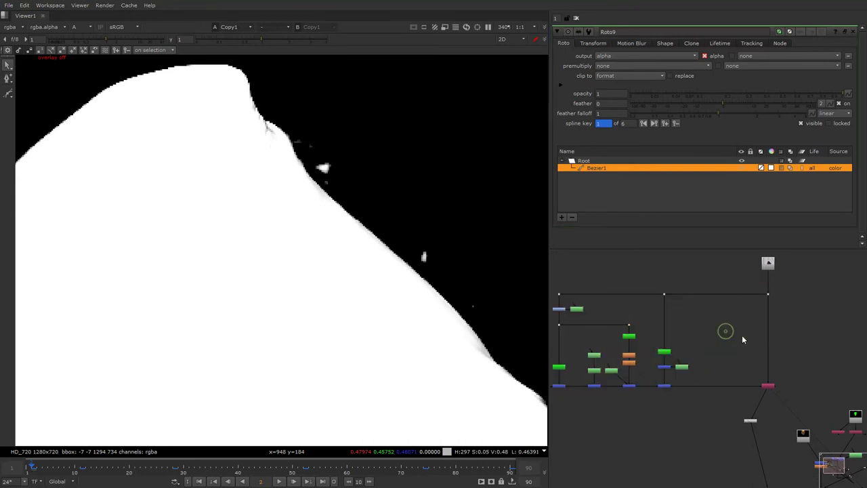
- Draw a Roto10 Bezier shape around the stray white speck beside the jacket edge
{"action": "key", "text": "o"}
{"action": "left_click", "coordinate": [320, 146]}
{"action": "left_click", "coordinate": [359, 157]}
{"action": "left_click", "coordinate": [351, 143]}
{"action": "left_click", "coordinate": [321, 146]}
{"action": "left_click_drag", "start_coordinate": [253, 122], "coordinate": [451, 246]}
{"action": "scroll", "coordinate": [325, 168], "scroll_direction": "up", "scroll_amount": 2}
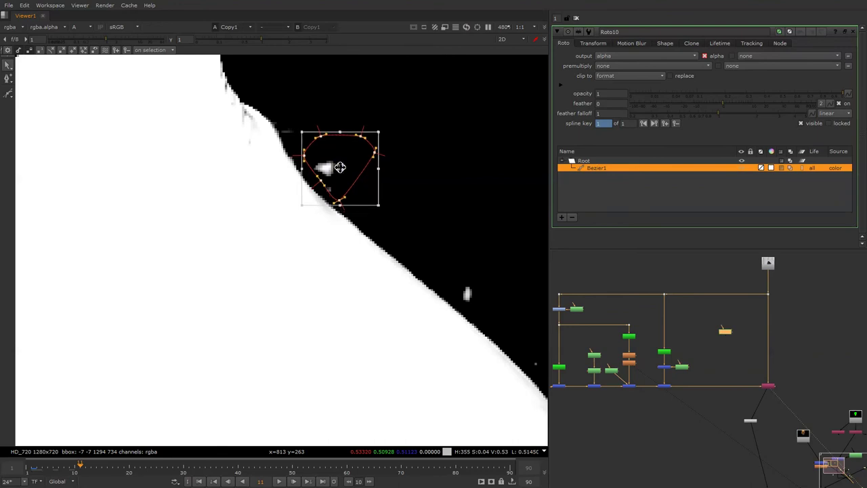
{"action": "left_click_drag", "start_coordinate": [340, 169], "coordinate": [339, 167]}
- Keyframe the speck shape at frames 30, 52, 72 and 90, nudging it to follow the speck
{"action": "left_click", "coordinate": [183, 465]}
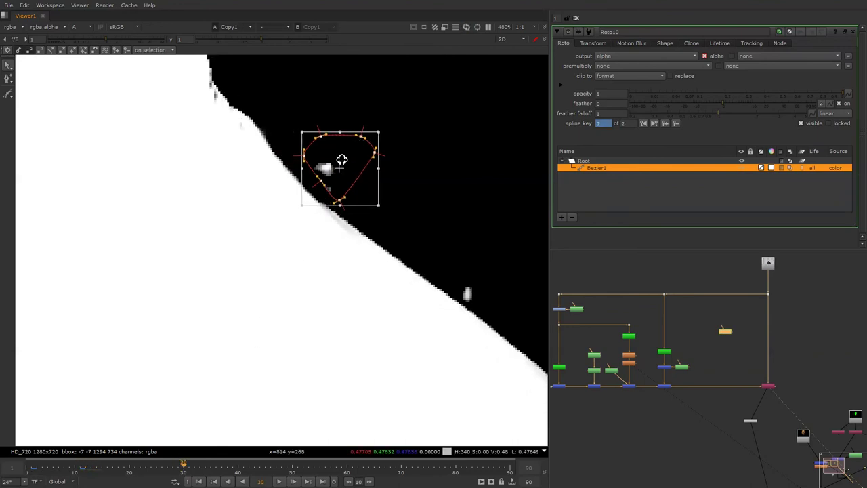
{"action": "mouse_move", "coordinate": [341, 159]}
{"action": "left_mouse_down"}
{"action": "mouse_move", "coordinate": [345, 171]}
{"action": "mouse_move", "coordinate": [336, 151]}
{"action": "left_mouse_up"}
{"action": "left_click", "coordinate": [306, 468]}
{"action": "left_click", "coordinate": [410, 466]}
{"action": "left_click", "coordinate": [509, 468]}
- Merge the roto into the jacket alpha stream as Merge13 with operation set to stencil
{"action": "left_click_drag", "start_coordinate": [727, 368], "coordinate": [727, 388]}
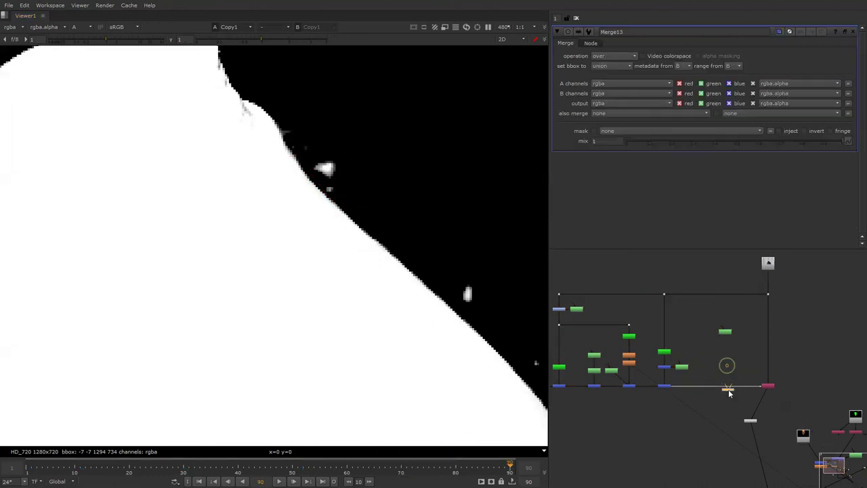
{"action": "left_click", "coordinate": [613, 56]}
{"action": "left_click", "coordinate": [618, 246]}
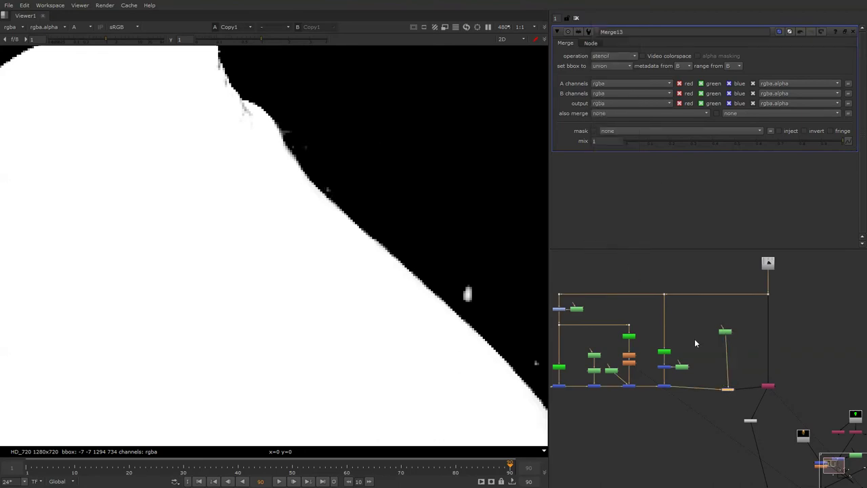
{"action": "key", "text": "alt"}
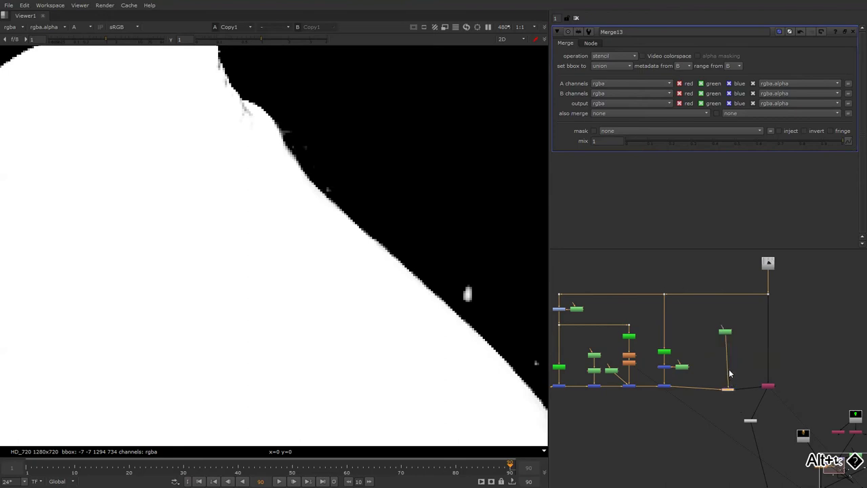
- Draw a second Roto10 shape, Bezier2, around another speck along the jacket edge
{"action": "scroll", "coordinate": [730, 369], "scroll_direction": "up", "scroll_amount": 2}
{"action": "double_click", "coordinate": [724, 325]}
{"action": "left_click", "coordinate": [429, 288]}
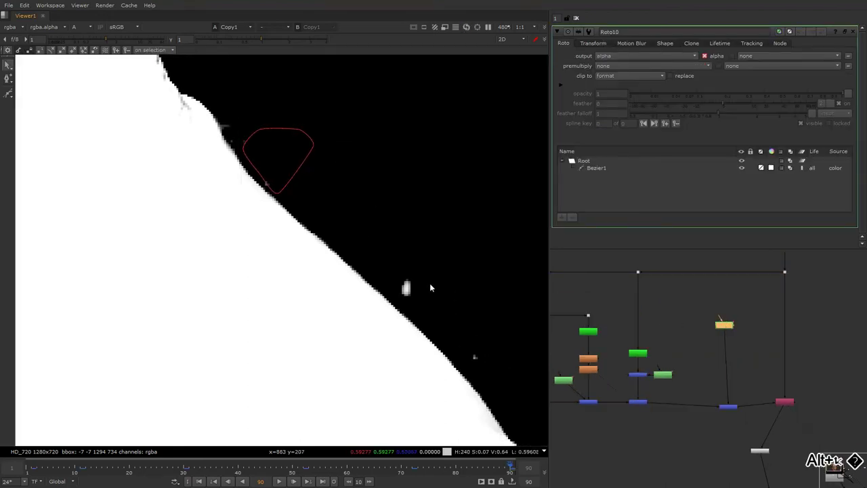
{"action": "left_click", "coordinate": [9, 95]}
{"action": "middle_click_drag", "start_coordinate": [456, 233], "coordinate": [435, 222]}
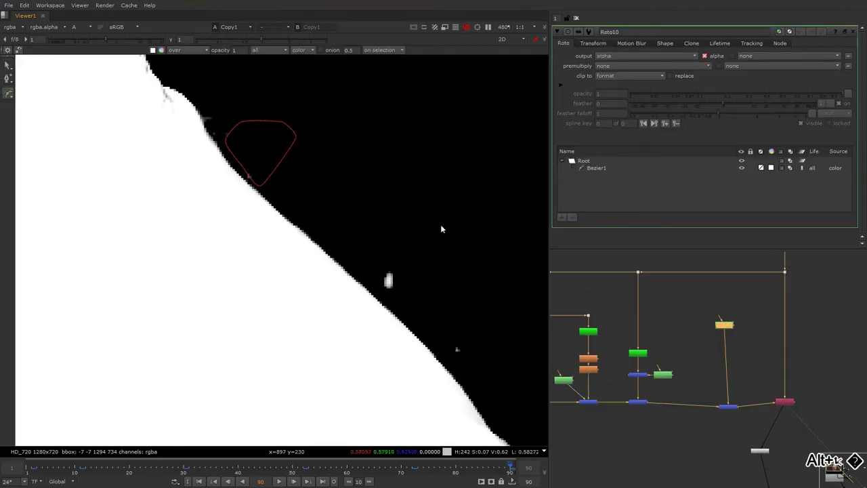
{"action": "left_click", "coordinate": [381, 258]}
{"action": "left_click_drag", "start_coordinate": [432, 291], "coordinate": [446, 305]}
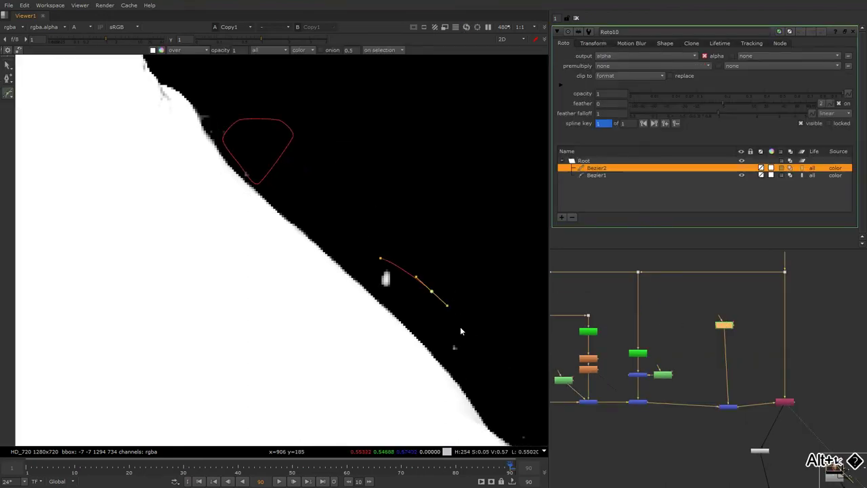
{"action": "left_click", "coordinate": [366, 260]}
{"action": "left_click_drag", "start_coordinate": [466, 353], "coordinate": [479, 365]}
{"action": "left_click_drag", "start_coordinate": [324, 229], "coordinate": [474, 366]}
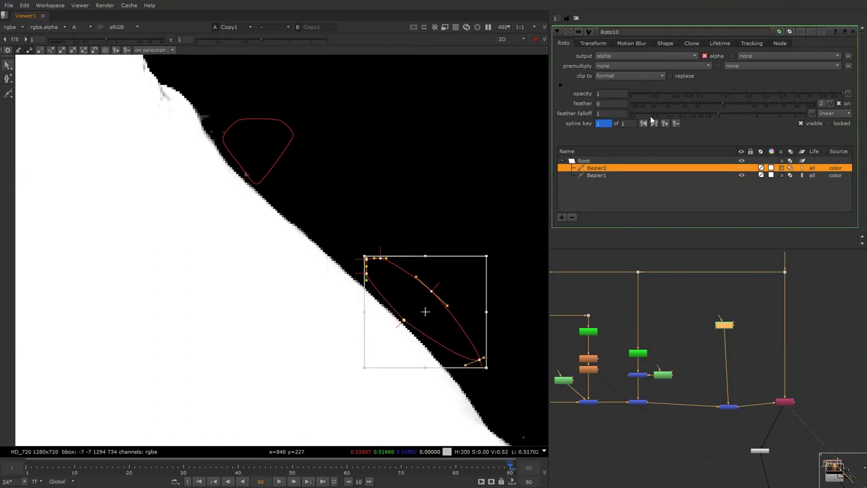
{"action": "left_click_drag", "start_coordinate": [657, 95], "coordinate": [496, 117]}
- Key Bezier2 at frames 66, 83 and 73, moving its points onto the jacket edge
{"action": "left_click_drag", "start_coordinate": [412, 466], "coordinate": [379, 467]}
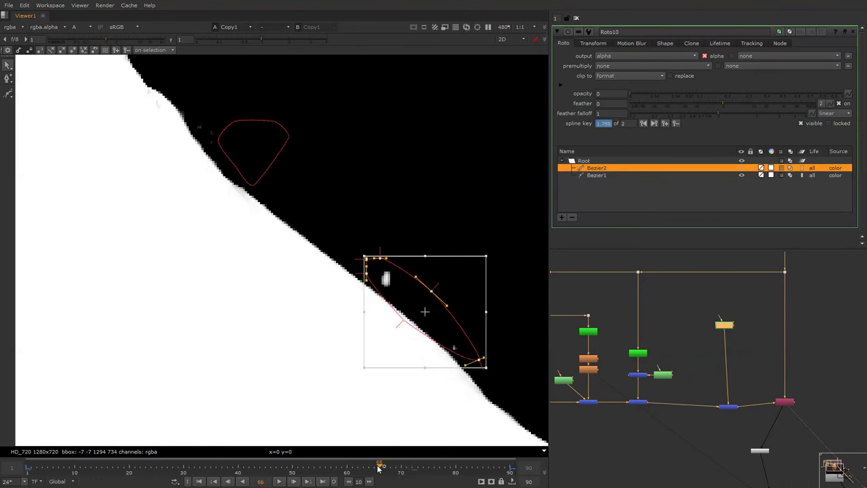
{"action": "left_click_drag", "start_coordinate": [401, 371], "coordinate": [399, 356]}
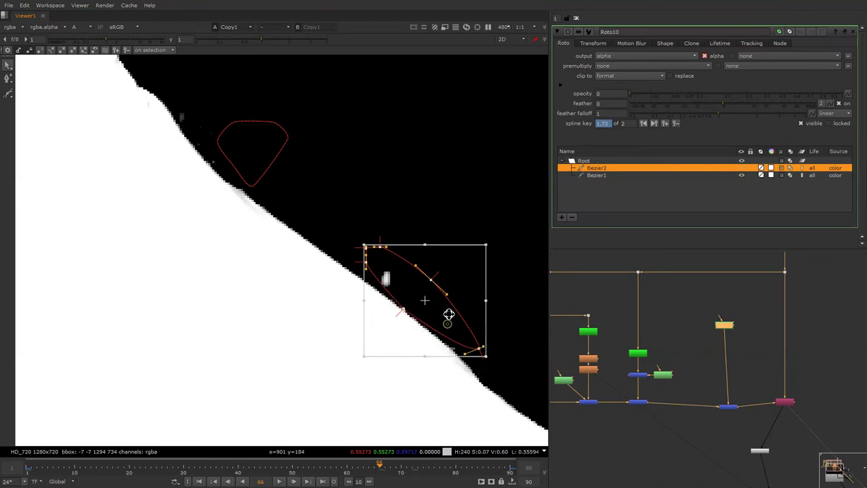
{"action": "left_click", "coordinate": [397, 360]}
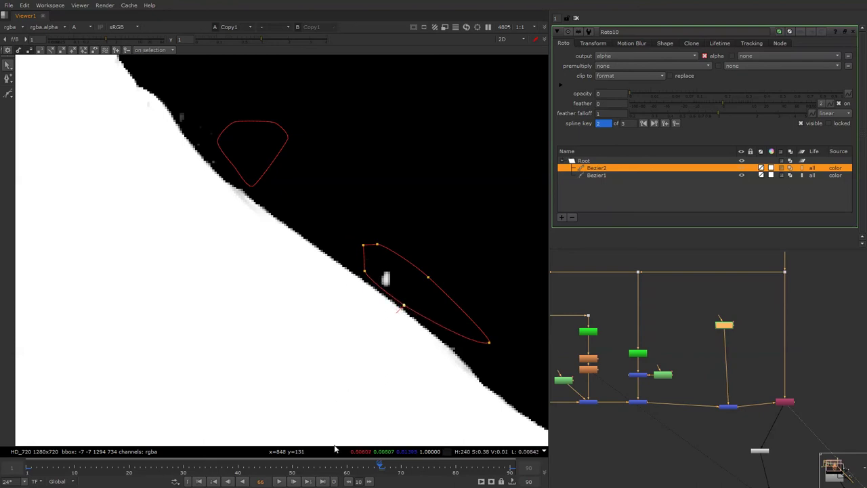
{"action": "left_click_drag", "start_coordinate": [419, 475], "coordinate": [472, 475]}
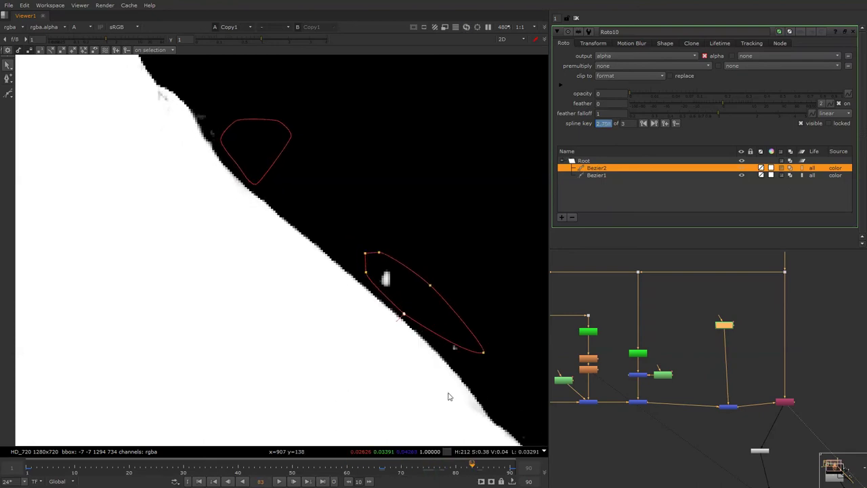
{"action": "left_click_drag", "start_coordinate": [479, 352], "coordinate": [478, 369]}
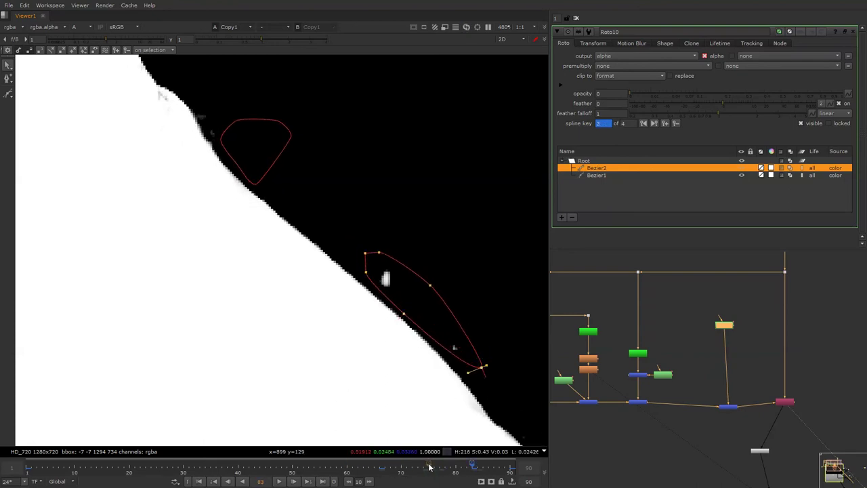
{"action": "left_click_drag", "start_coordinate": [428, 466], "coordinate": [420, 469]}
{"action": "left_click_drag", "start_coordinate": [488, 353], "coordinate": [479, 364]}
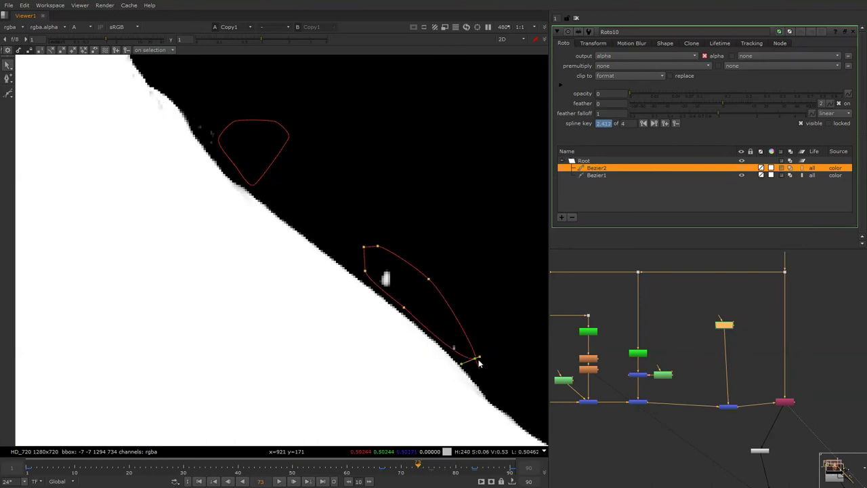
- Move Bezier2 up-left onto the edge at frame 34, then check it at frame 15
{"action": "left_click_drag", "start_coordinate": [397, 466], "coordinate": [207, 467]}
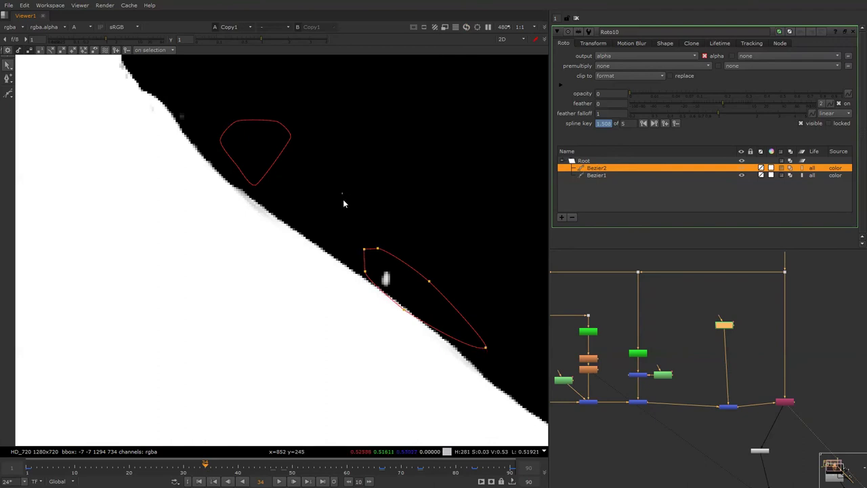
{"action": "left_click", "coordinate": [402, 309]}
{"action": "left_click_drag", "start_coordinate": [424, 297], "coordinate": [407, 279]}
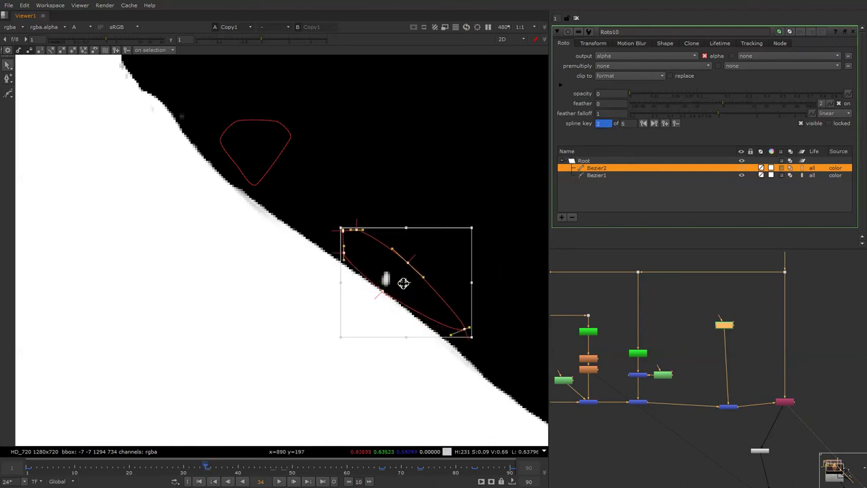
{"action": "left_click", "coordinate": [102, 466]}
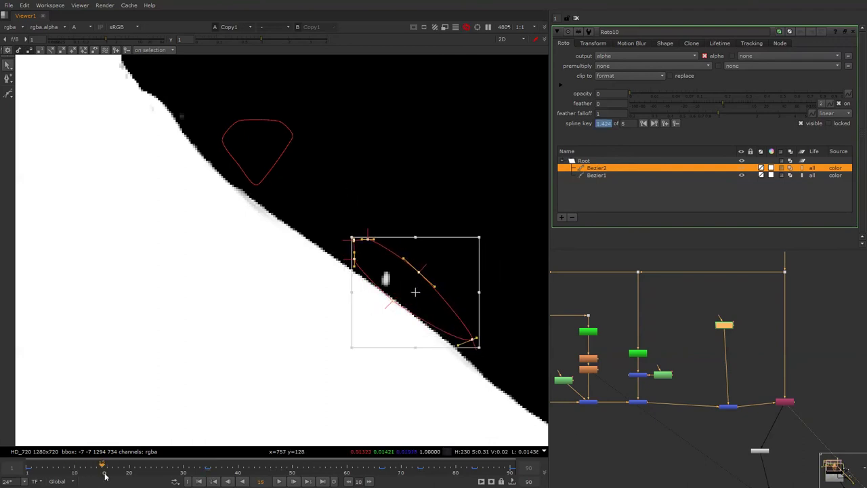
{"action": "scroll", "coordinate": [156, 229], "scroll_direction": "down", "scroll_amount": 2}
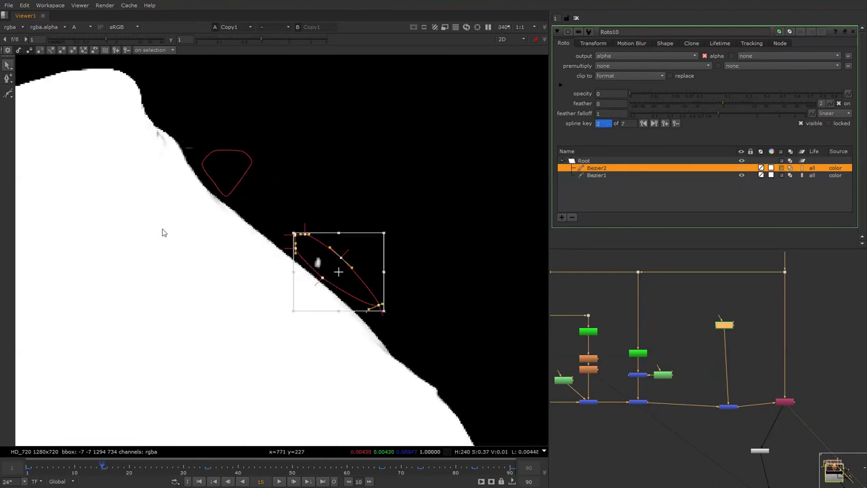
{"action": "scroll", "coordinate": [161, 235], "scroll_direction": "down", "scroll_amount": 2}
{"action": "middle_click_drag", "start_coordinate": [200, 255], "coordinate": [372, 251]}
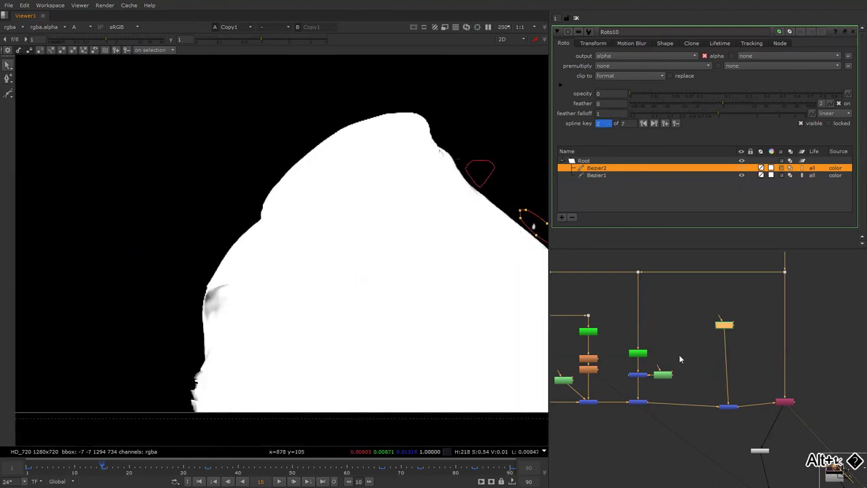
- Add a Grade node and a new Roto11 node, connecting the roto's input
{"action": "middle_click_drag", "start_coordinate": [680, 359], "coordinate": [728, 349]}
{"action": "key", "text": "g"}
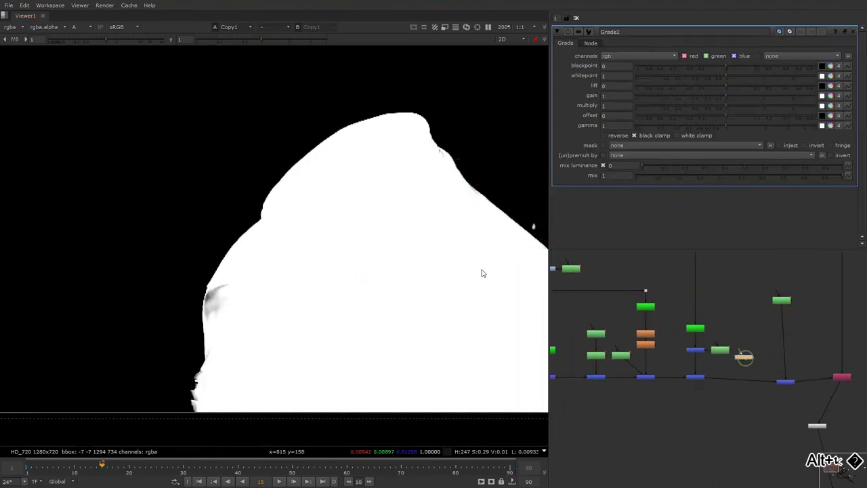
{"action": "middle_click_drag", "start_coordinate": [482, 273], "coordinate": [431, 255]}
{"action": "key", "text": "o"}
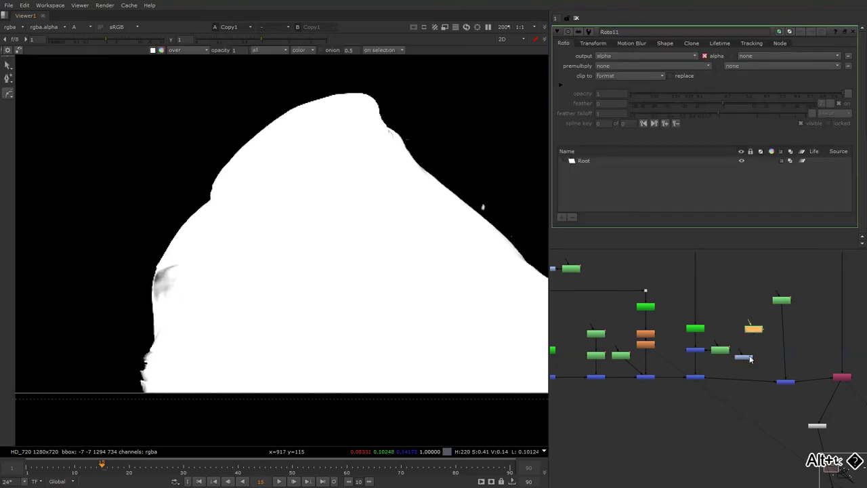
{"action": "left_click_drag", "start_coordinate": [754, 351], "coordinate": [743, 375]}
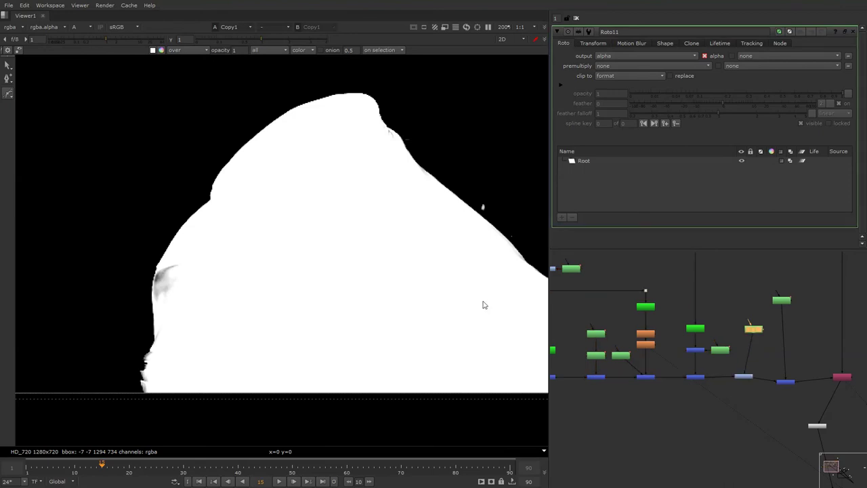
{"action": "middle_click_drag", "start_coordinate": [278, 283], "coordinate": [330, 269]}
- Draw a feathered Bezier in Roto11 around the grey patch on the jacket edge
{"action": "right_click", "coordinate": [294, 226]}
{"action": "left_click", "coordinate": [300, 236]}
{"action": "left_click", "coordinate": [210, 230]}
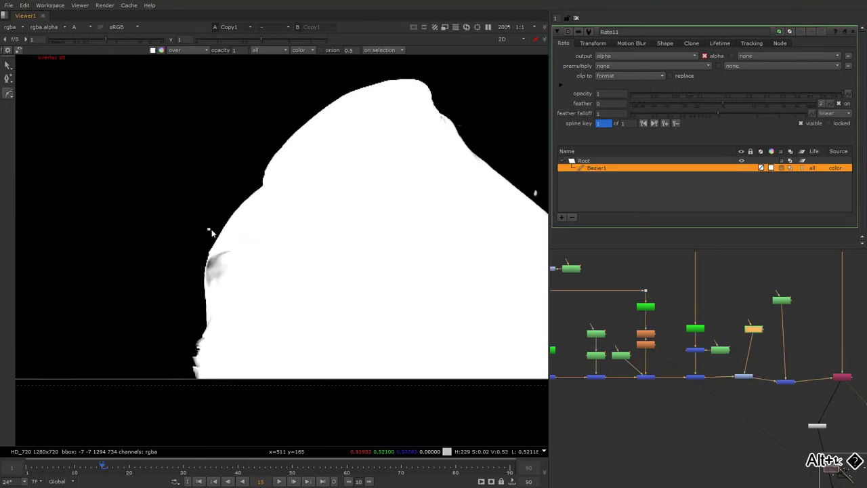
{"action": "left_click", "coordinate": [265, 265]}
{"action": "left_click", "coordinate": [232, 315]}
{"action": "left_click", "coordinate": [200, 306]}
{"action": "left_click", "coordinate": [190, 252]}
{"action": "left_click", "coordinate": [209, 229]}
{"action": "key", "text": "q"}
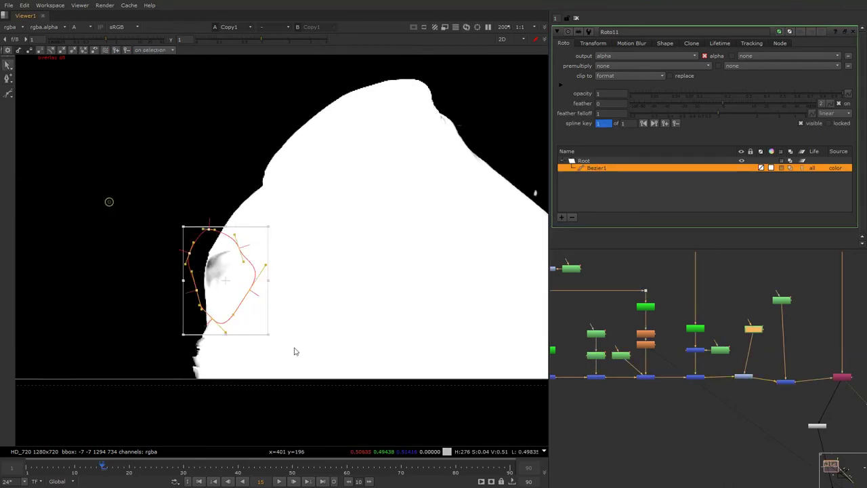
{"action": "key", "text": "e"}
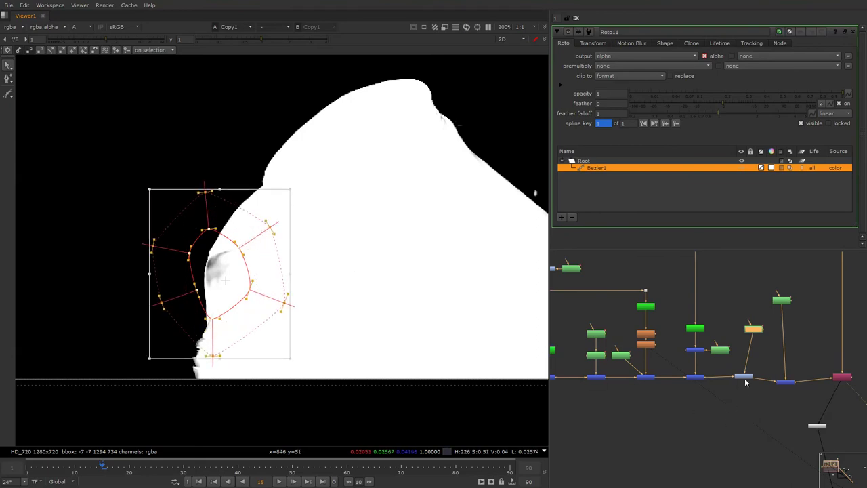
- Restrict Grade2 to the alpha channel and lower its whitepoint to 0.1
{"action": "double_click", "coordinate": [745, 378]}
{"action": "key", "text": "1"}
{"action": "left_click", "coordinate": [640, 55]}
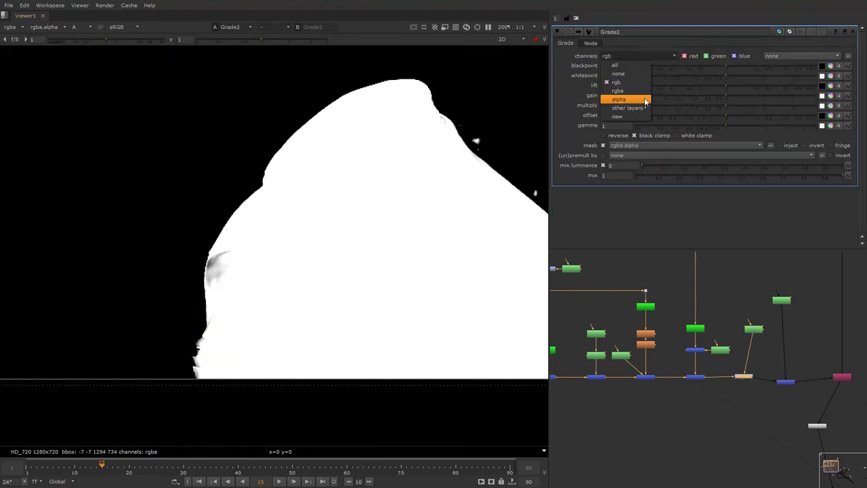
{"action": "left_click", "coordinate": [644, 97]}
{"action": "left_click", "coordinate": [718, 75]}
{"action": "left_click_drag", "start_coordinate": [718, 75], "coordinate": [664, 73]}
{"action": "scroll", "coordinate": [211, 274], "scroll_direction": "up", "scroll_amount": 5}
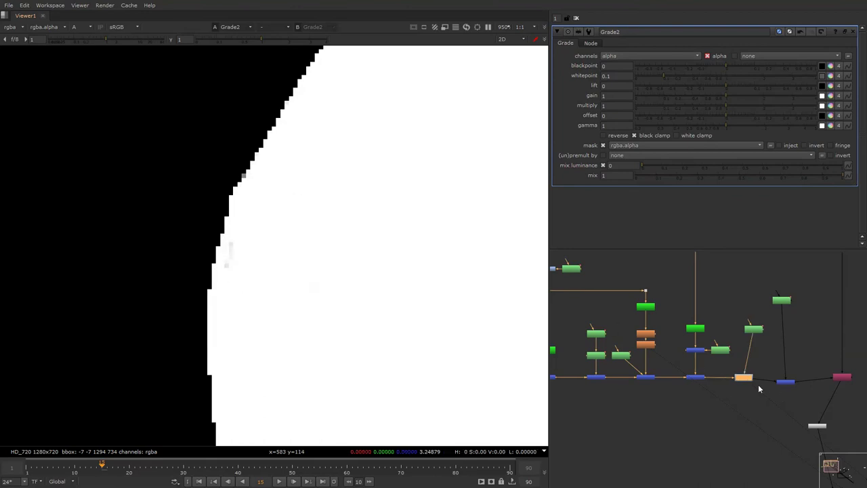
- Insert a Clamp node after Grade2, checking the result in alpha and colour
{"action": "key", "text": "Tab"}
{"action": "type", "text": "cl"}
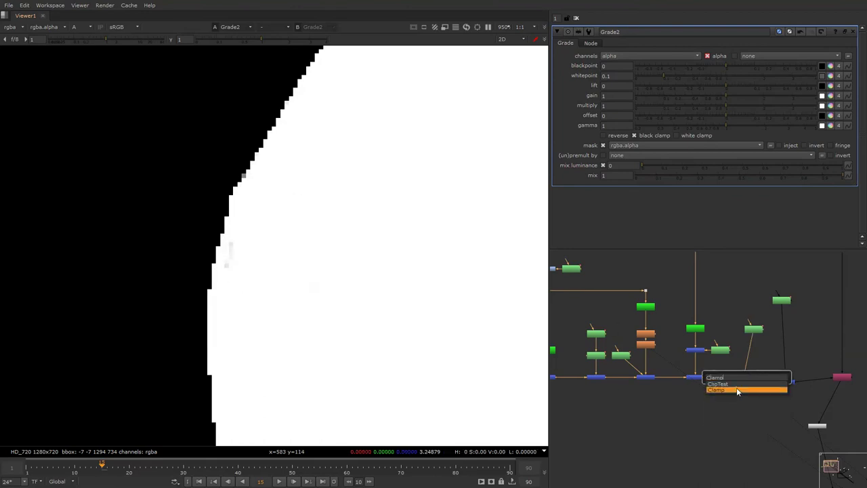
{"action": "left_click", "coordinate": [736, 388]}
{"action": "key", "text": "a"}
{"action": "key", "text": "a"}
{"action": "key", "text": "a"}
{"action": "scroll", "coordinate": [264, 247], "scroll_direction": "down", "scroll_amount": 5}
{"action": "key", "text": "a"}
{"action": "scroll", "coordinate": [267, 241], "scroll_direction": "up", "scroll_amount": 2}
{"action": "key", "text": "a"}
{"action": "scroll", "coordinate": [346, 292], "scroll_direction": "up", "scroll_amount": 4}
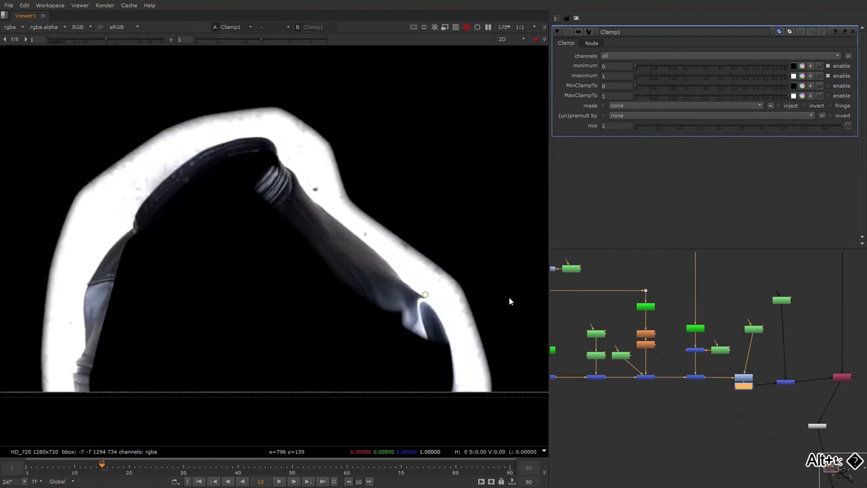
- View Merge13's output and hide Roto10's overlays to inspect the clean jacket matte
{"action": "left_click", "coordinate": [787, 382]}
{"action": "key", "text": "1"}
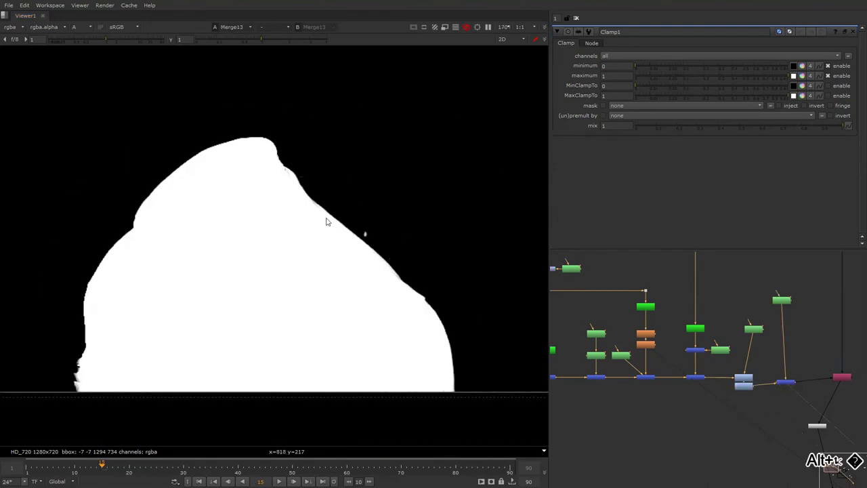
{"action": "middle_click_drag", "start_coordinate": [738, 345], "coordinate": [656, 343]}
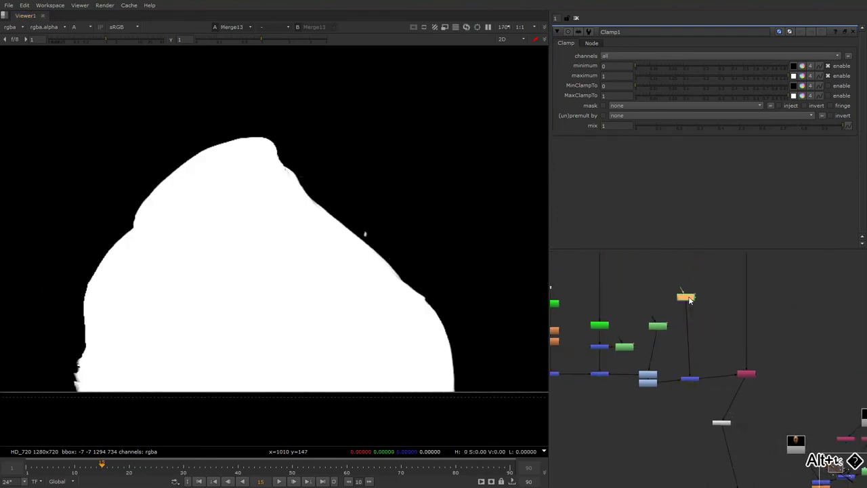
{"action": "double_click", "coordinate": [685, 296]}
{"action": "left_click", "coordinate": [613, 175]}
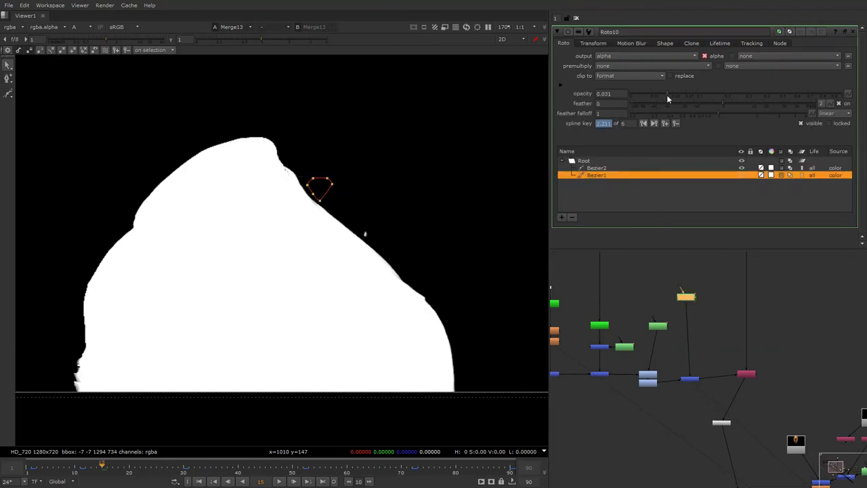
{"action": "left_click", "coordinate": [622, 167]}
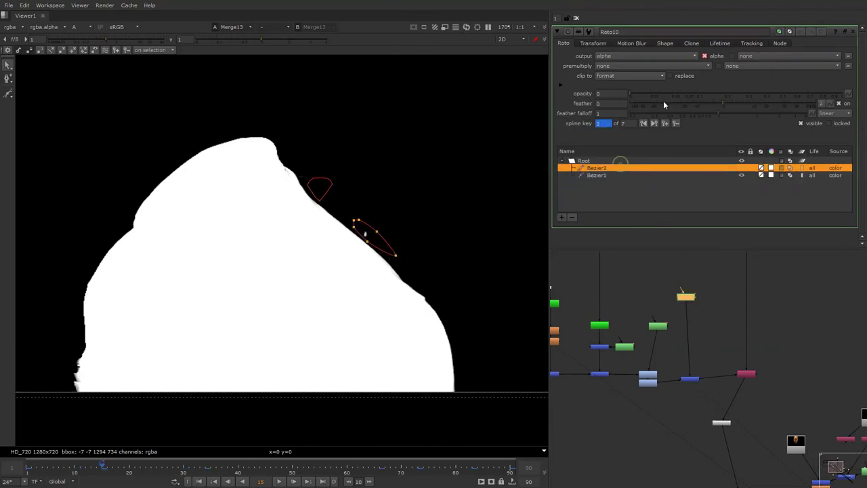
{"action": "key", "text": "o"}
{"action": "scroll", "coordinate": [398, 184], "scroll_direction": "down", "scroll_amount": 3}
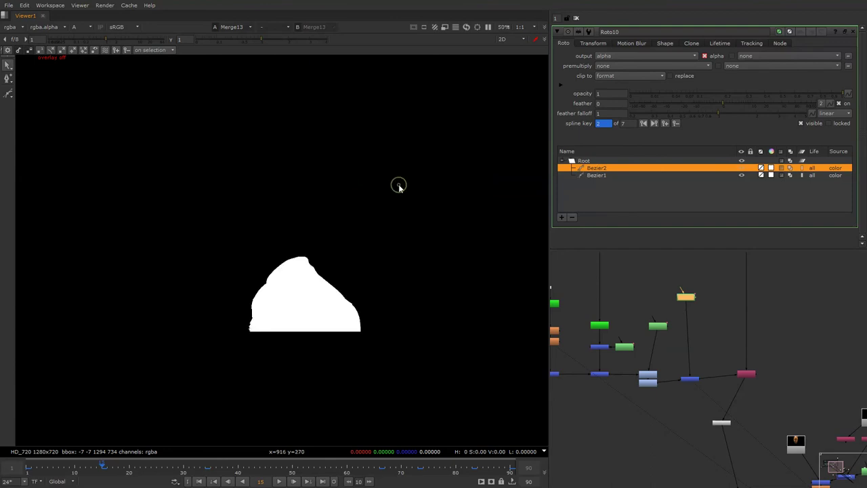
{"action": "scroll", "coordinate": [315, 269], "scroll_direction": "up", "scroll_amount": 2}
- Add a Blur node after Merge13 and inspect the matte's left edge
{"action": "key", "text": "a"}
{"action": "key", "text": "a"}
{"action": "middle_click_drag", "start_coordinate": [638, 334], "coordinate": [697, 379], "text": "alt"}
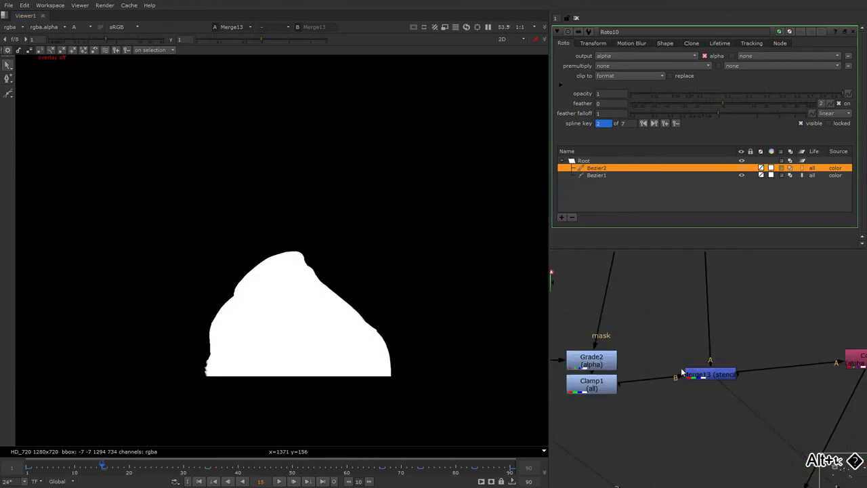
{"action": "type", "text": "b"}
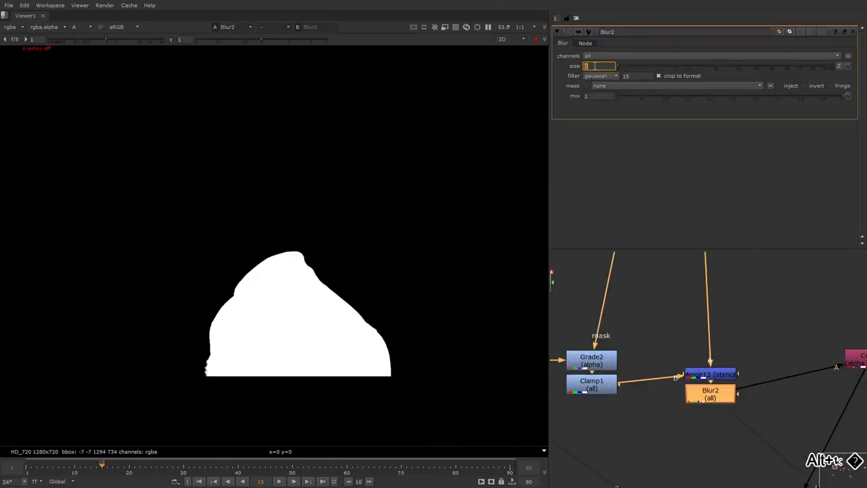
{"action": "type", "text": "1"}
{"action": "scroll", "coordinate": [381, 298], "scroll_direction": "up", "scroll_amount": 4}
{"action": "scroll", "coordinate": [381, 298], "scroll_direction": "up", "scroll_amount": 4}
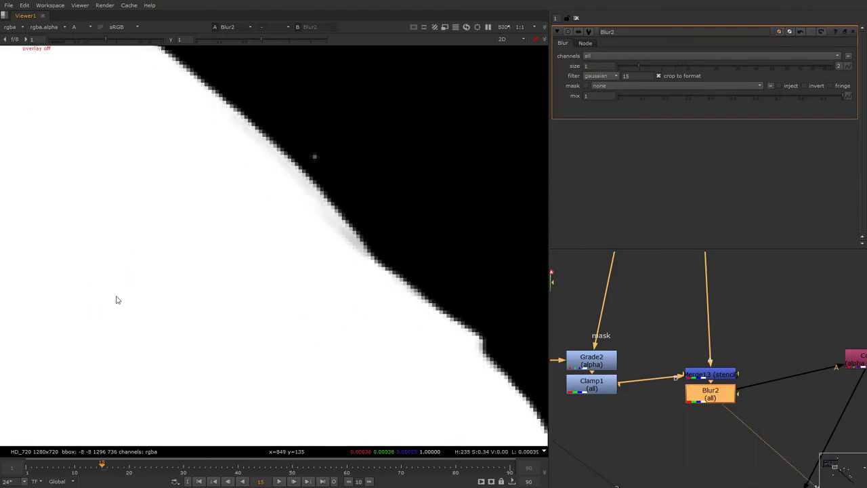
{"action": "left_click_drag", "start_coordinate": [116, 300], "coordinate": [428, 246], "text": "alt"}
{"action": "middle_click_drag", "start_coordinate": [427, 246], "coordinate": [362, 290], "text": "alt"}
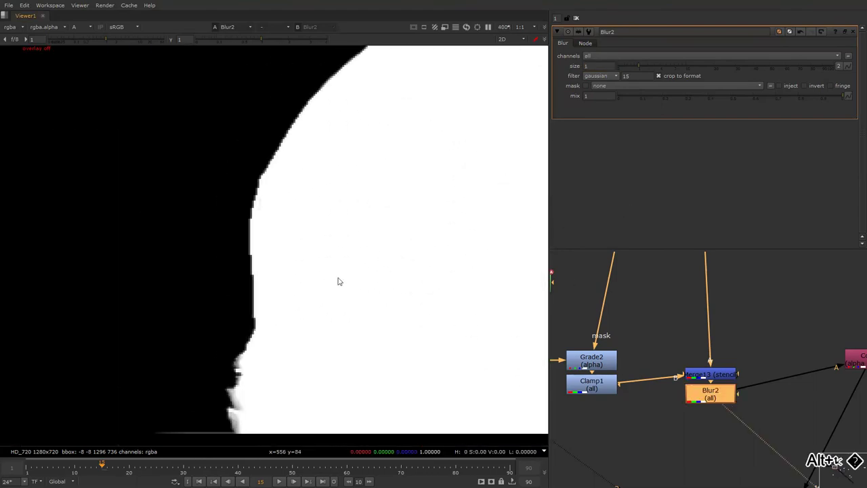
{"action": "scroll", "coordinate": [270, 212], "scroll_direction": "up", "scroll_amount": 2}
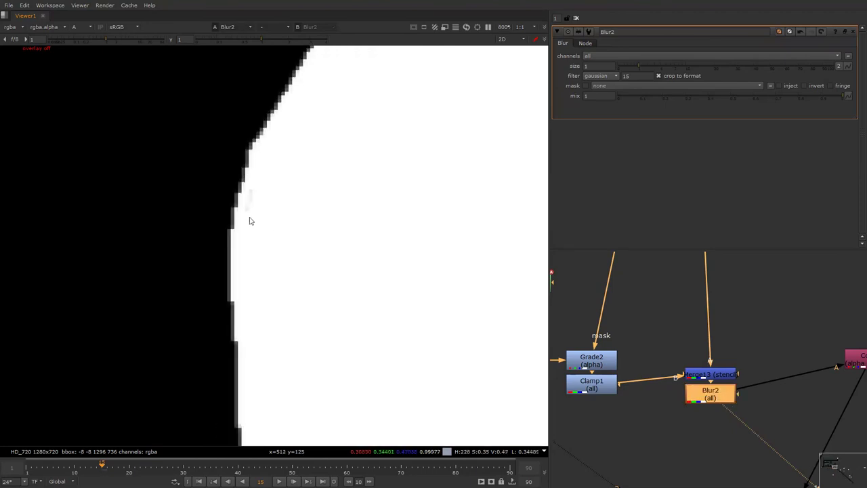
{"action": "left_click_drag", "start_coordinate": [693, 308], "coordinate": [758, 298], "text": "alt"}
- Toggle Grade2 off and on to compare, and briefly add then undo an EdgeBlur
{"action": "left_click", "coordinate": [657, 352]}
{"action": "key", "text": "d"}
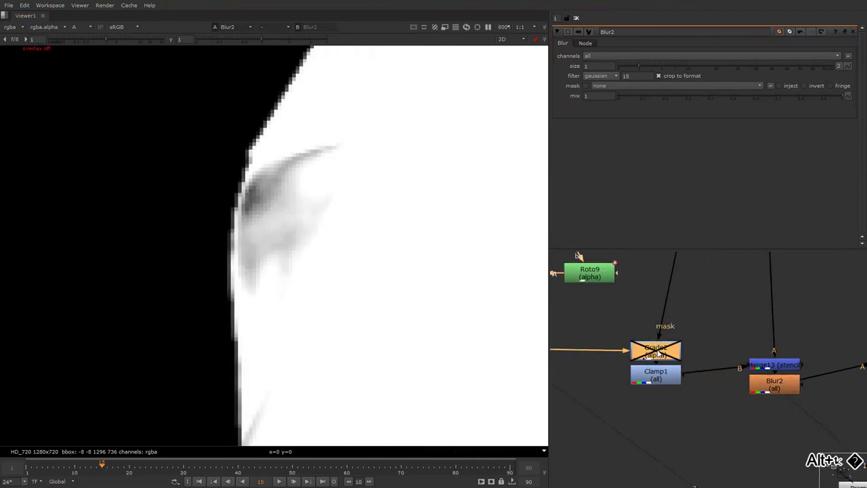
{"action": "key", "text": "d"}
{"action": "key", "text": "d"}
{"action": "key", "text": "d"}
{"action": "left_click", "coordinate": [753, 382]}
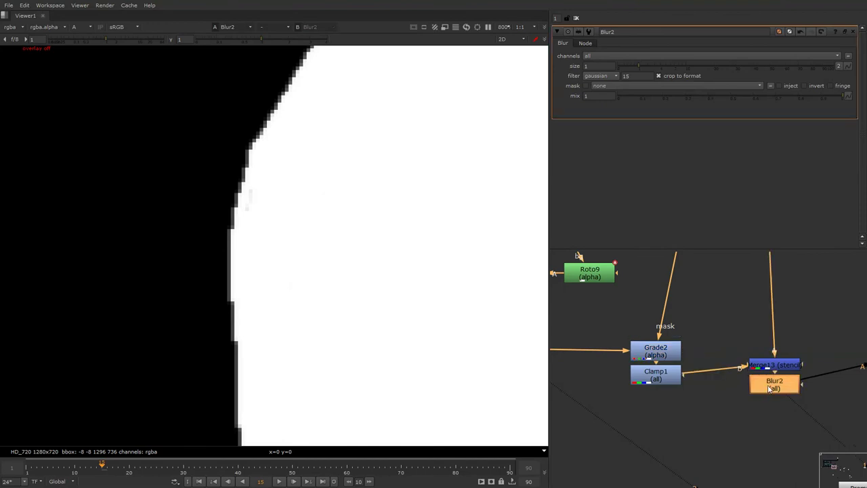
{"action": "key", "text": "Tab"}
{"action": "type", "text": "edgeblur"}
{"action": "key", "text": "Return"}
{"action": "key", "text": "ctrl+z"}
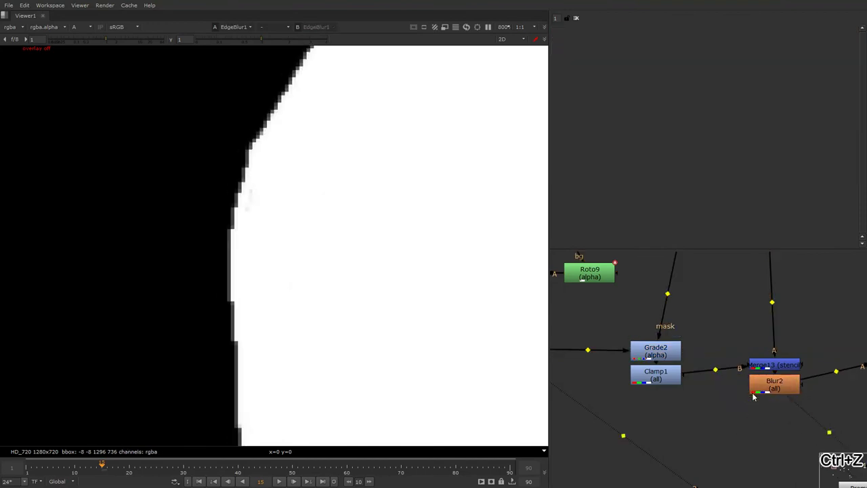
- Set Blur2's size to 3 and view the full-colour merge composite
{"action": "double_click", "coordinate": [758, 392]}
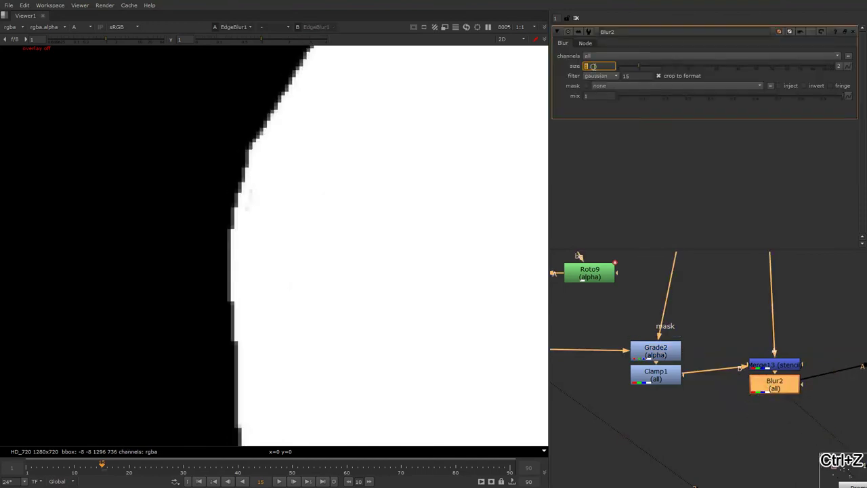
{"action": "type", "text": "3f"}
{"action": "scroll", "coordinate": [321, 286], "scroll_direction": "up", "scroll_amount": 3}
{"action": "scroll", "coordinate": [736, 385], "scroll_direction": "down", "scroll_amount": 5}
{"action": "mouse_move", "coordinate": [736, 384]}
{"action": "left_mouse_down", "text": "alt"}
{"action": "mouse_move", "coordinate": [689, 361]}
{"action": "mouse_move", "coordinate": [676, 329]}
{"action": "left_mouse_up", "text": "alt"}
{"action": "left_click", "coordinate": [688, 362]}
{"action": "key", "text": "1"}
{"action": "key", "text": "a"}
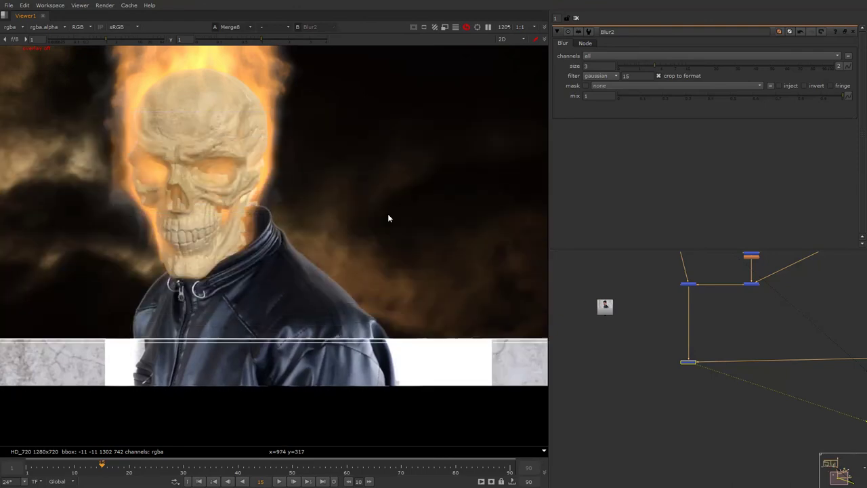
- Check the blue channel, then tuck the Dot under the merge node and bring Premult1 into view
{"action": "scroll", "coordinate": [360, 270], "scroll_direction": "down", "scroll_amount": 4}
{"action": "key", "text": "b"}
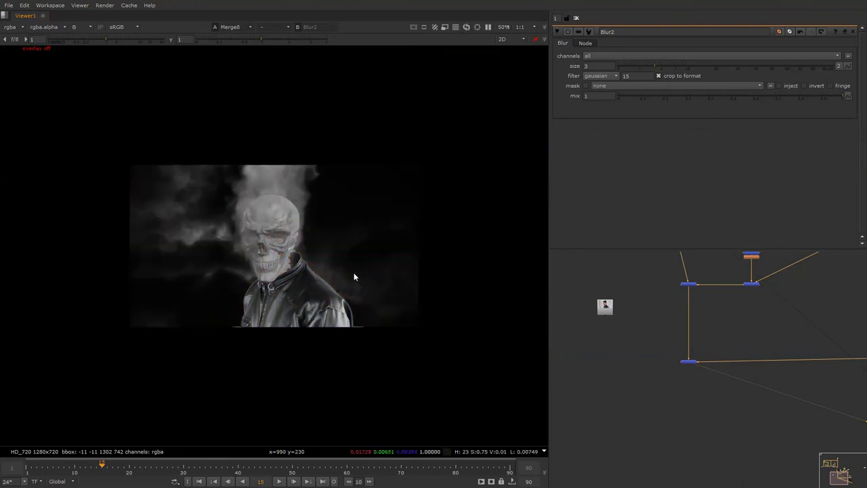
{"action": "key", "text": "b"}
{"action": "right_click", "coordinate": [357, 270]}
{"action": "key", "text": "Escape"}
{"action": "scroll", "coordinate": [655, 329], "scroll_direction": "down", "scroll_amount": 5}
{"action": "scroll", "coordinate": [672, 397], "scroll_direction": "up", "scroll_amount": 2}
{"action": "scroll", "coordinate": [672, 401], "scroll_direction": "up", "scroll_amount": 3}
{"action": "left_click_drag", "start_coordinate": [683, 393], "coordinate": [720, 397]}
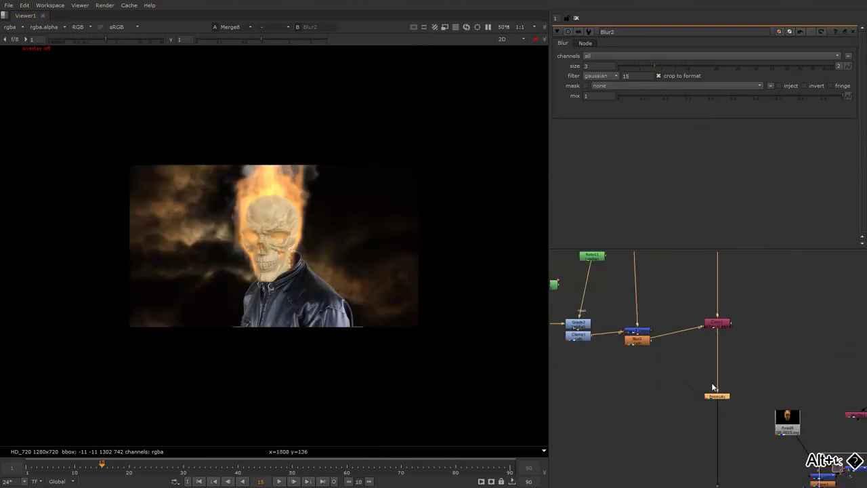
{"action": "middle_click_drag", "start_coordinate": [710, 385], "coordinate": [710, 346]}
- Add FilterErode3 and a Premult node after Premult1 on the jacket branch
{"action": "key", "text": "1"}
{"action": "middle_click_drag", "start_coordinate": [686, 402], "coordinate": [685, 341]}
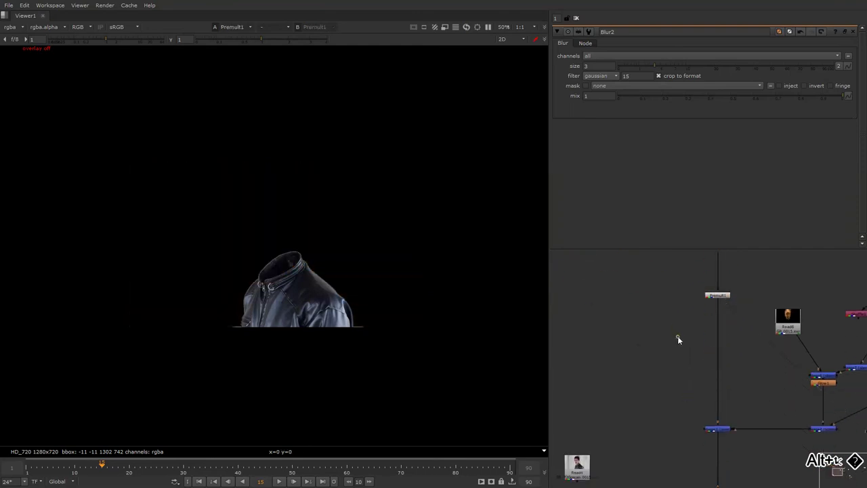
{"action": "key", "text": "Tab"}
{"action": "type", "text": "er"}
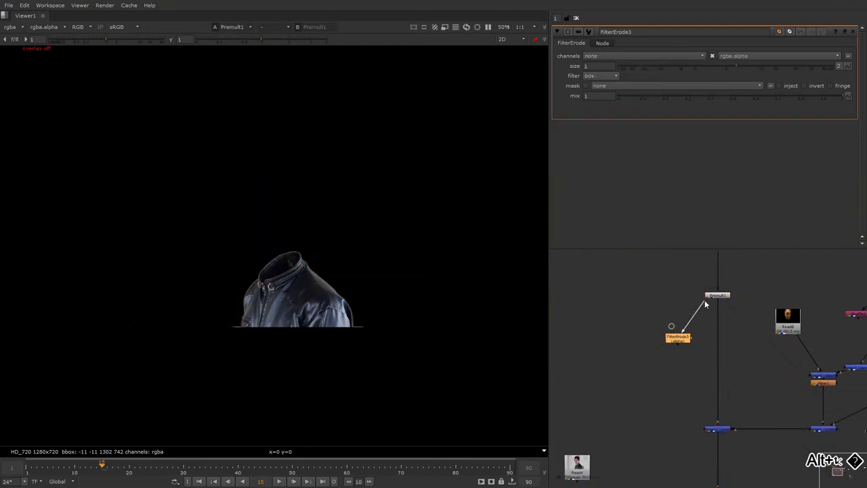
{"action": "left_click_drag", "start_coordinate": [706, 300], "coordinate": [715, 311]}
{"action": "left_click_drag", "start_coordinate": [674, 338], "coordinate": [657, 326]}
{"action": "key", "text": "Tab"}
{"action": "type", "text": "Premult"}
{"action": "key", "text": "Return"}
- Add FilterErode4 affecting all channels with size -1
{"action": "key", "text": "Tab"}
{"action": "type", "text": "er"}
{"action": "left_click", "coordinate": [651, 340]}
{"action": "left_click", "coordinate": [638, 54]}
{"action": "left_click", "coordinate": [597, 76]}
{"action": "double_click", "coordinate": [595, 66]}
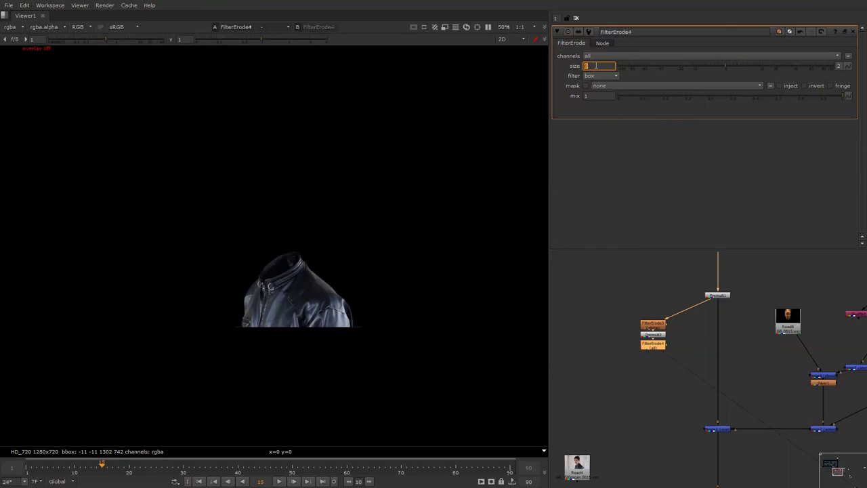
{"action": "type", "text": "-1"}
{"action": "key", "text": "Return"}
- Insert Merge14 into the main pipe, feeding FilterErode4 into A with operation min
{"action": "middle_click_drag", "start_coordinate": [674, 352], "coordinate": [690, 330], "text": "alt"}
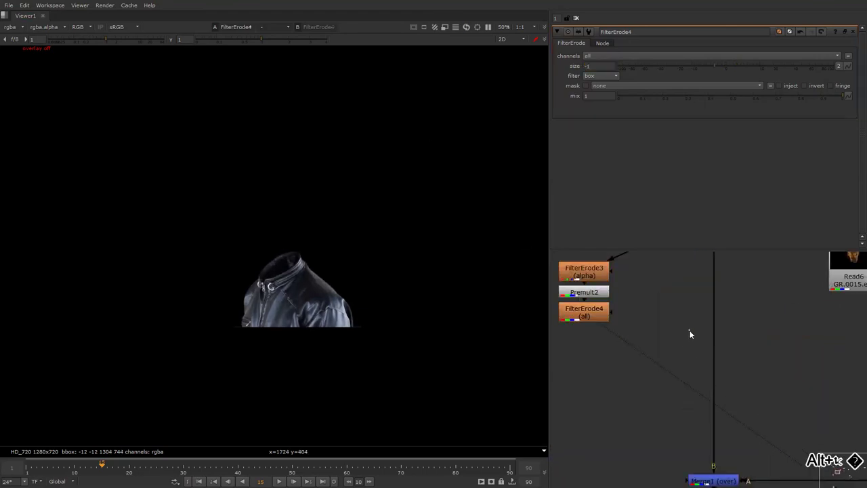
{"action": "key", "text": "m"}
{"action": "mouse_move", "coordinate": [705, 333]}
{"action": "left_mouse_down"}
{"action": "mouse_move", "coordinate": [714, 324]}
{"action": "mouse_move", "coordinate": [586, 311]}
{"action": "left_mouse_up"}
{"action": "left_click", "coordinate": [584, 312]}
{"action": "left_click", "coordinate": [702, 326]}
{"action": "left_click", "coordinate": [613, 55]}
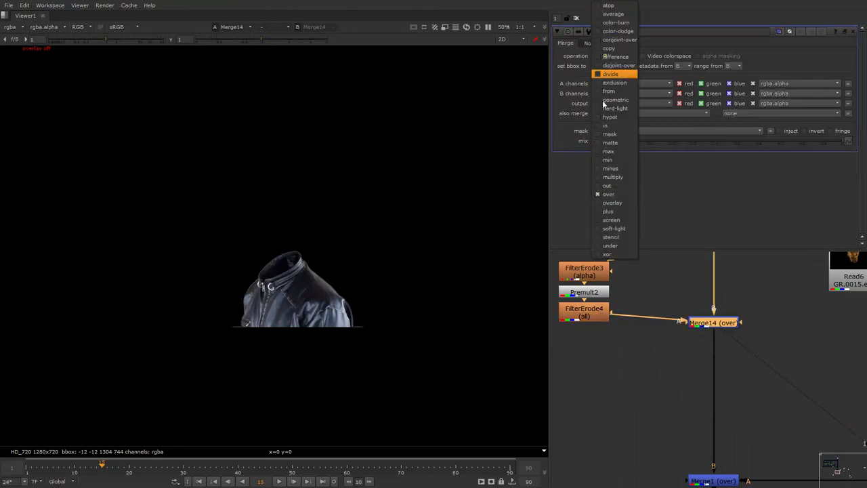
{"action": "left_click", "coordinate": [608, 160]}
- Enable Merge14 and select the final composite merge node, Merge8
{"action": "scroll", "coordinate": [318, 271], "scroll_direction": "up", "scroll_amount": 2}
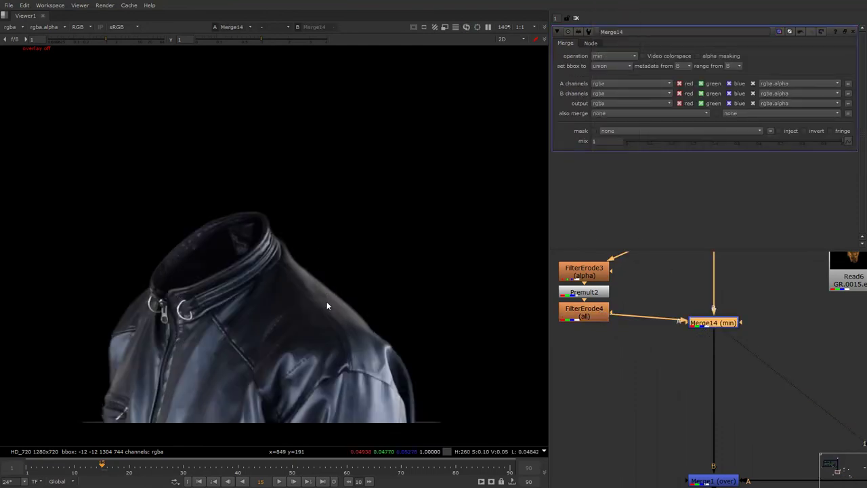
{"action": "scroll", "coordinate": [332, 305], "scroll_direction": "up", "scroll_amount": 2}
{"action": "scroll", "coordinate": [348, 311], "scroll_direction": "up", "scroll_amount": 2}
{"action": "key", "text": "d"}
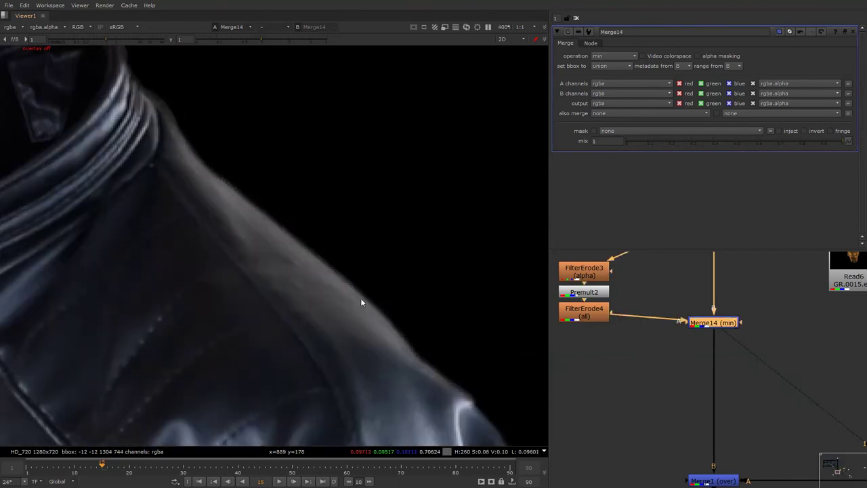
{"action": "middle_click_drag", "start_coordinate": [718, 393], "coordinate": [693, 343], "text": "alt"}
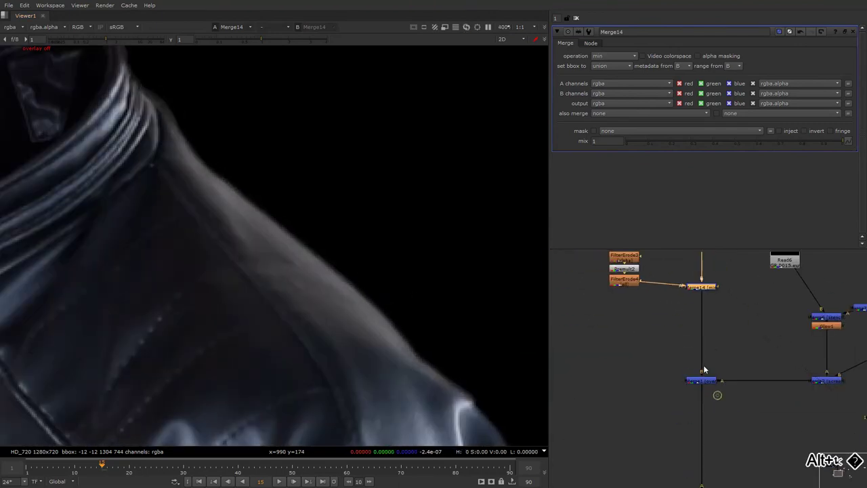
{"action": "left_click", "coordinate": [683, 358]}
- View the skull composite, select Merge14, and turn the viewer overlays off
{"action": "key", "text": "1"}
{"action": "scroll", "coordinate": [389, 303], "scroll_direction": "down", "scroll_amount": 6}
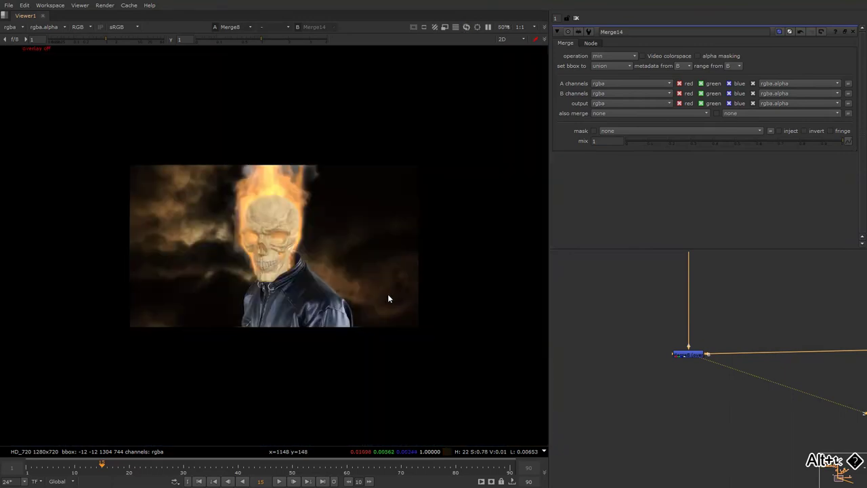
{"action": "scroll", "coordinate": [305, 312], "scroll_direction": "up", "scroll_amount": 1}
{"action": "scroll", "coordinate": [251, 291], "scroll_direction": "up", "scroll_amount": 5}
{"action": "mouse_move", "coordinate": [715, 372]}
{"action": "middle_mouse_down", "text": "alt"}
{"action": "mouse_move", "coordinate": [706, 381]}
{"action": "mouse_move", "coordinate": [717, 332]}
{"action": "middle_mouse_up", "text": "alt"}
{"action": "left_click", "coordinate": [724, 325]}
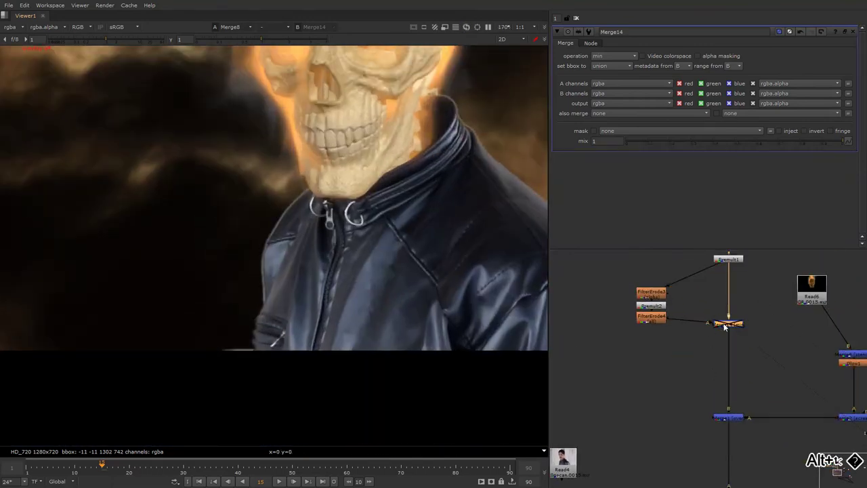
{"action": "scroll", "coordinate": [393, 260], "scroll_direction": "down", "scroll_amount": 5}
{"action": "right_click", "coordinate": [374, 197]}
{"action": "left_click", "coordinate": [380, 207]}
{"action": "right_click", "coordinate": [339, 220]}
{"action": "left_click", "coordinate": [344, 234]}
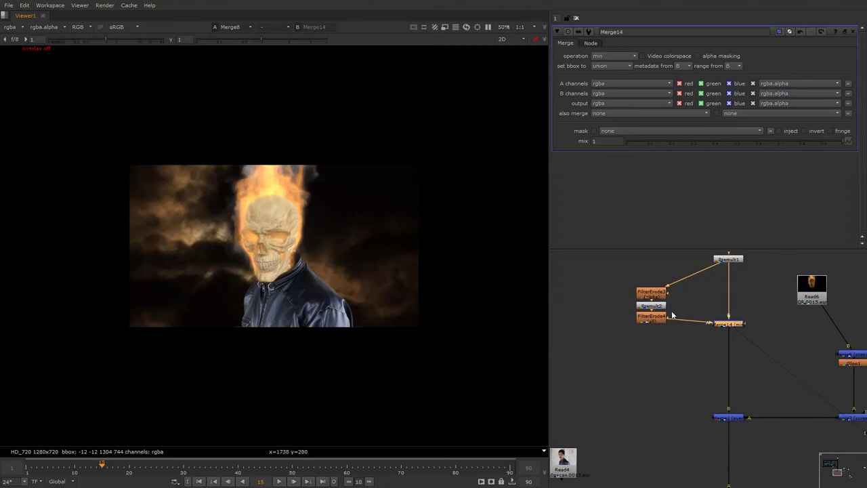
- View the original headless jacket plate from Dot1
{"action": "scroll", "coordinate": [745, 379], "scroll_direction": "down", "scroll_amount": 3}
{"action": "mouse_move", "coordinate": [763, 402]}
{"action": "middle_mouse_down"}
{"action": "mouse_move", "coordinate": [690, 395]}
{"action": "mouse_move", "coordinate": [662, 379]}
{"action": "mouse_move", "coordinate": [723, 375]}
{"action": "mouse_move", "coordinate": [690, 393]}
{"action": "middle_mouse_up"}
{"action": "left_click_drag", "start_coordinate": [684, 388], "coordinate": [600, 460]}
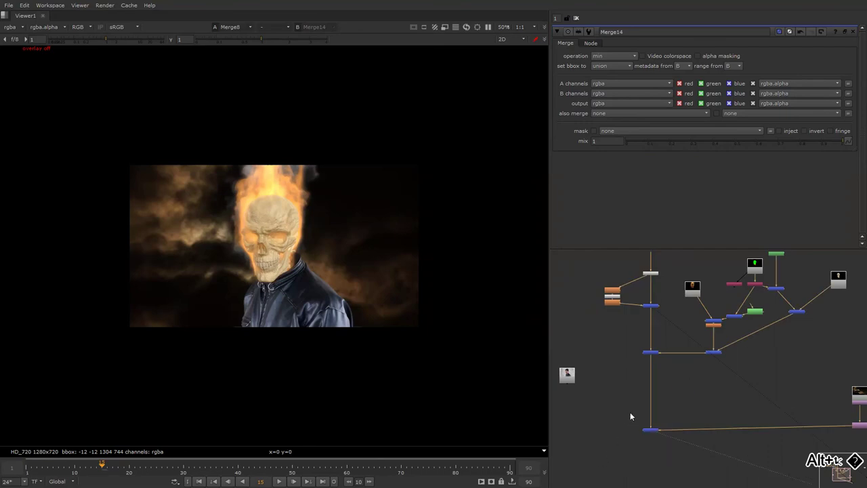
{"action": "scroll", "coordinate": [636, 376], "scroll_direction": "down", "scroll_amount": 1}
{"action": "scroll", "coordinate": [643, 406], "scroll_direction": "down", "scroll_amount": 2}
{"action": "scroll", "coordinate": [652, 407], "scroll_direction": "down", "scroll_amount": 2}
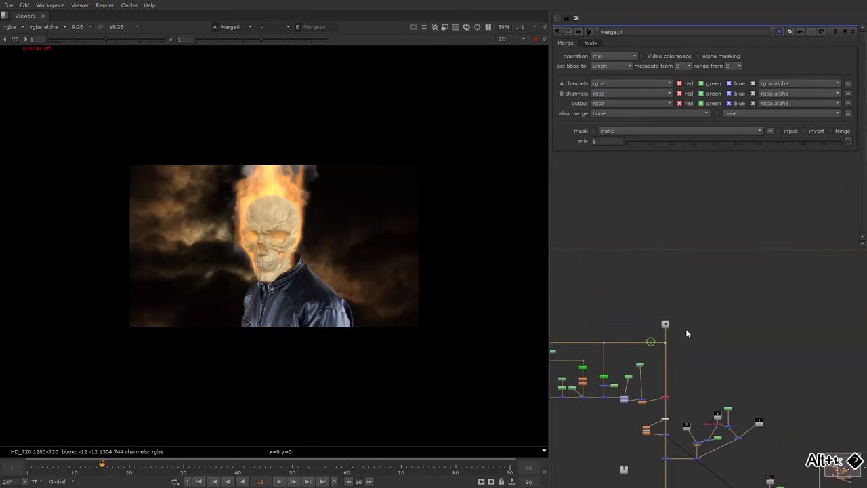
{"action": "key", "text": "1"}
- View the Merge8 skull composite again and start playback
{"action": "middle_click_drag", "start_coordinate": [657, 408], "coordinate": [655, 421]}
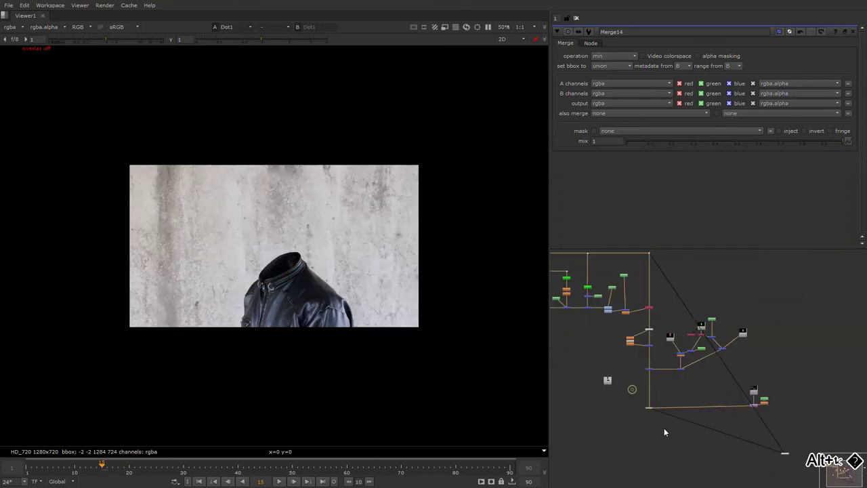
{"action": "left_click", "coordinate": [629, 387]}
{"action": "key", "text": "1"}
{"action": "left_click", "coordinate": [406, 359]}
{"action": "key", "text": "l"}
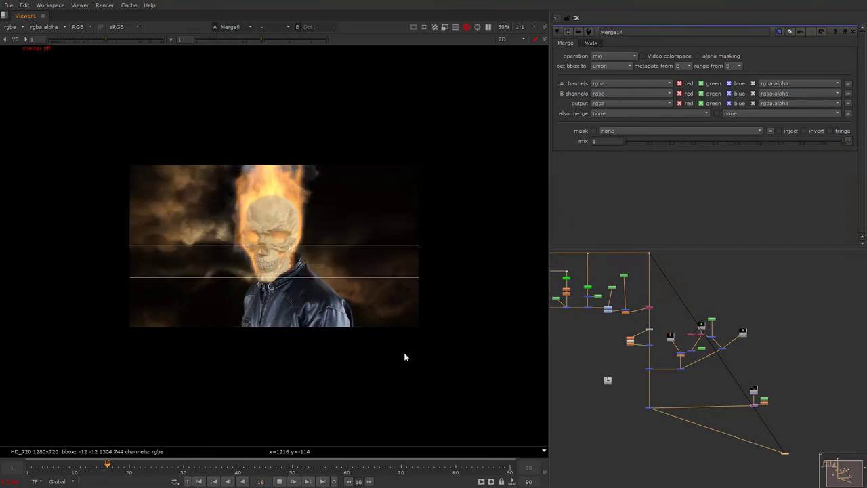
- Stop playback and toggle between plate and composite with 1 and 2, ending on the composite
{"action": "key", "text": "k"}
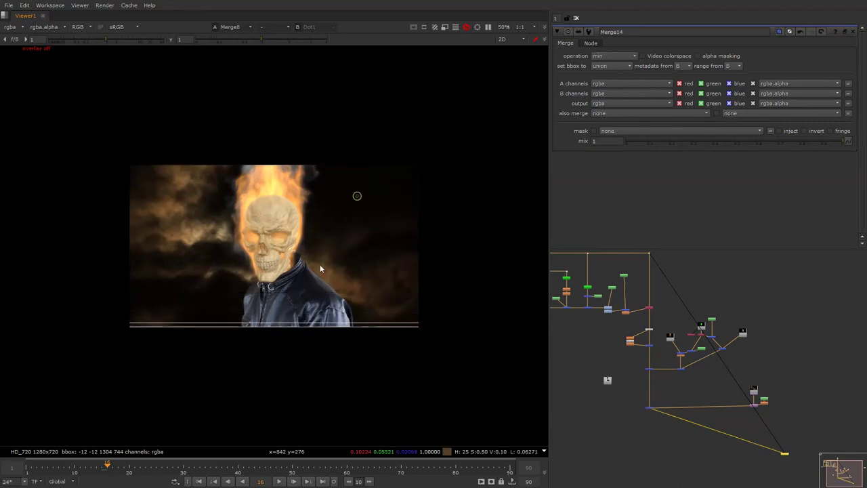
{"action": "key", "text": "2"}
{"action": "key", "text": "1"}
{"action": "key", "text": "2"}
{"action": "key", "text": "1"}
{"action": "key", "text": "2"}
{"action": "key", "text": "1"}
{"action": "key", "text": "alt"}
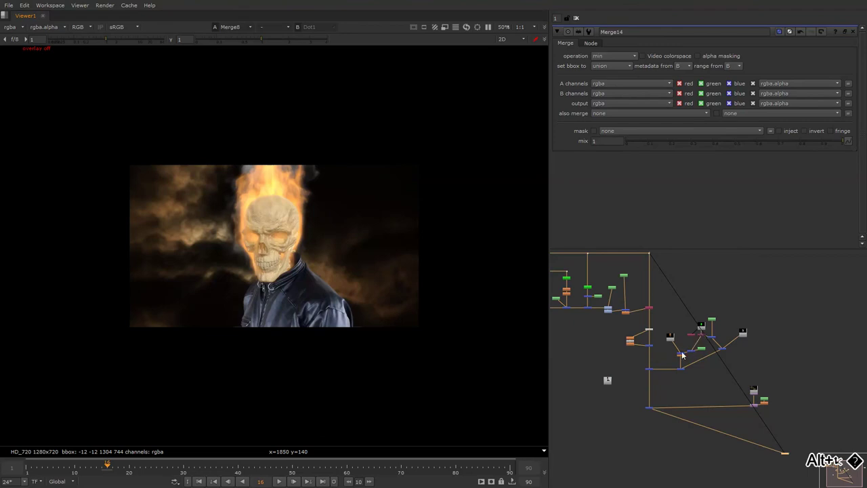
{"action": "left_click_drag", "start_coordinate": [675, 357], "coordinate": [672, 354], "text": "alt"}
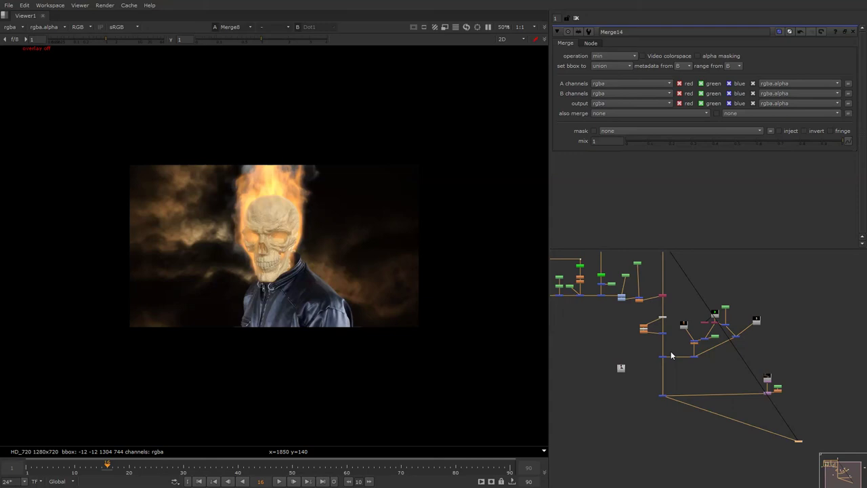
- View the Dot1 jacket plate, then return to Merge8 and adjust viewer options
{"action": "left_click_drag", "start_coordinate": [671, 287], "coordinate": [676, 313], "text": "alt"}
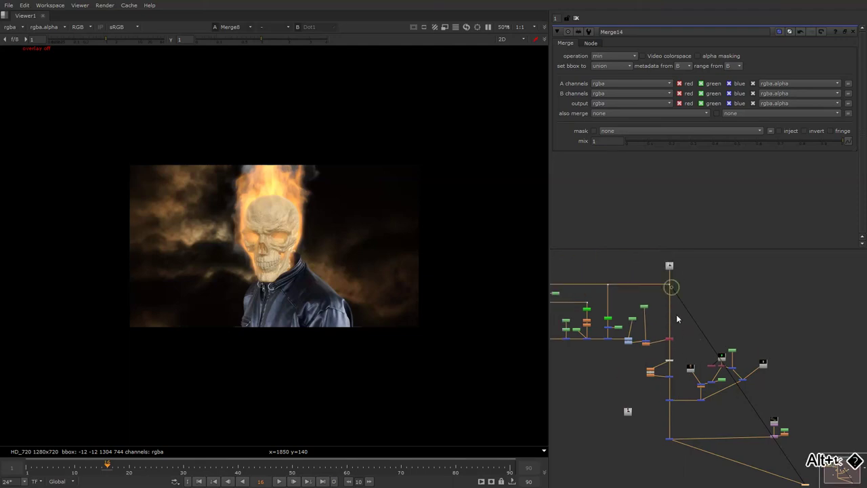
{"action": "left_click", "coordinate": [669, 285]}
{"action": "key", "text": "1"}
{"action": "left_click_drag", "start_coordinate": [667, 379], "coordinate": [651, 333], "text": "alt"}
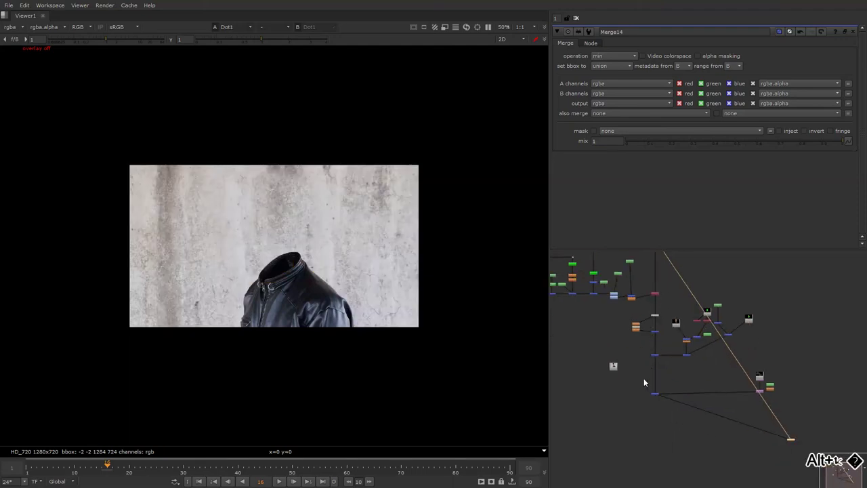
{"action": "left_click", "coordinate": [654, 393]}
{"action": "key", "text": "1"}
{"action": "right_click", "coordinate": [475, 214]}
{"action": "left_click", "coordinate": [356, 232]}
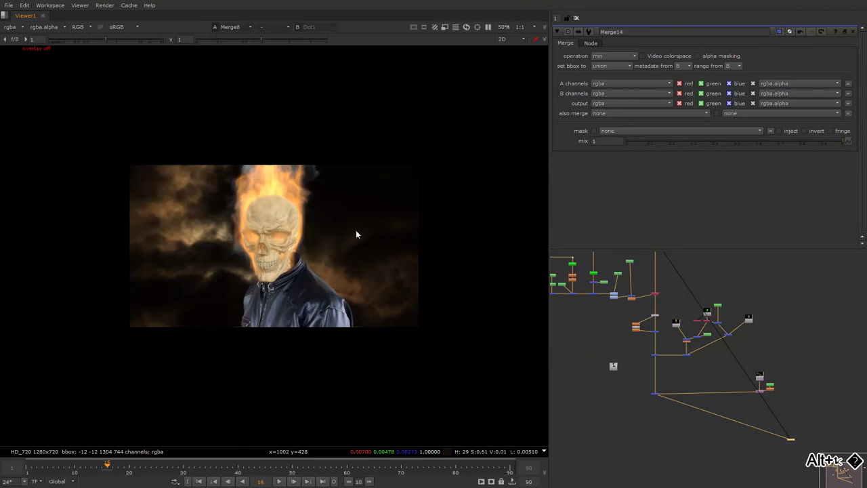